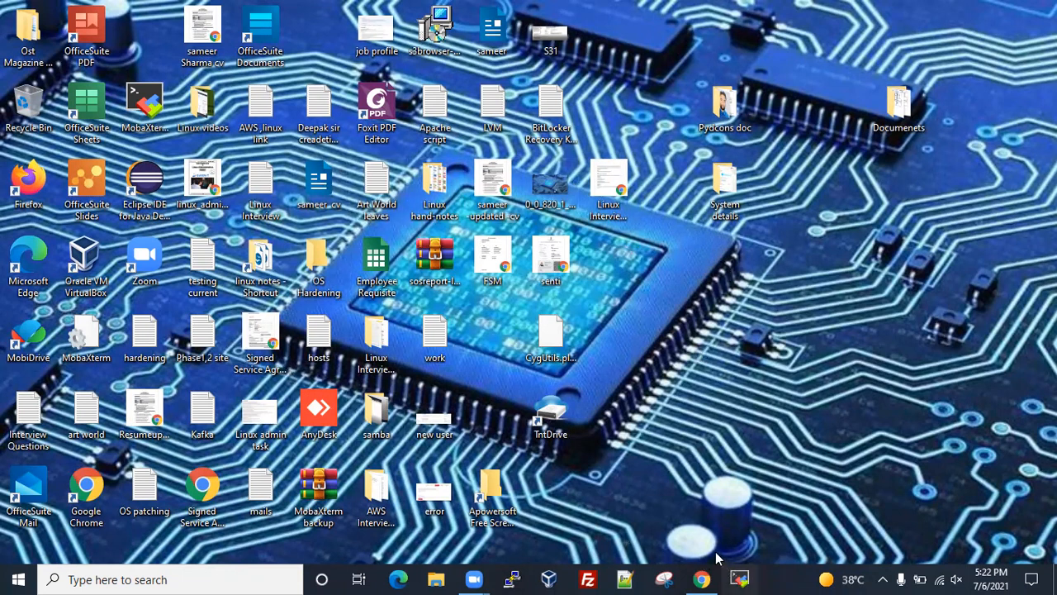
Switch to Chrome and open the existing bucket in the Amazon S3 console to view its objects
{"action": "left_click", "coordinate": [700, 579]}
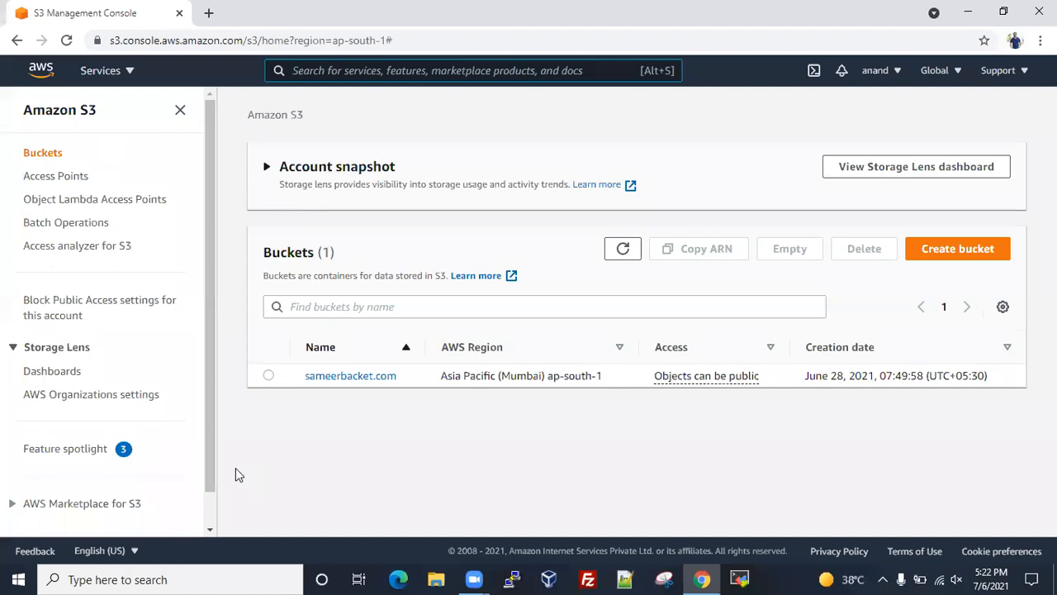
{"action": "left_click", "coordinate": [344, 385]}
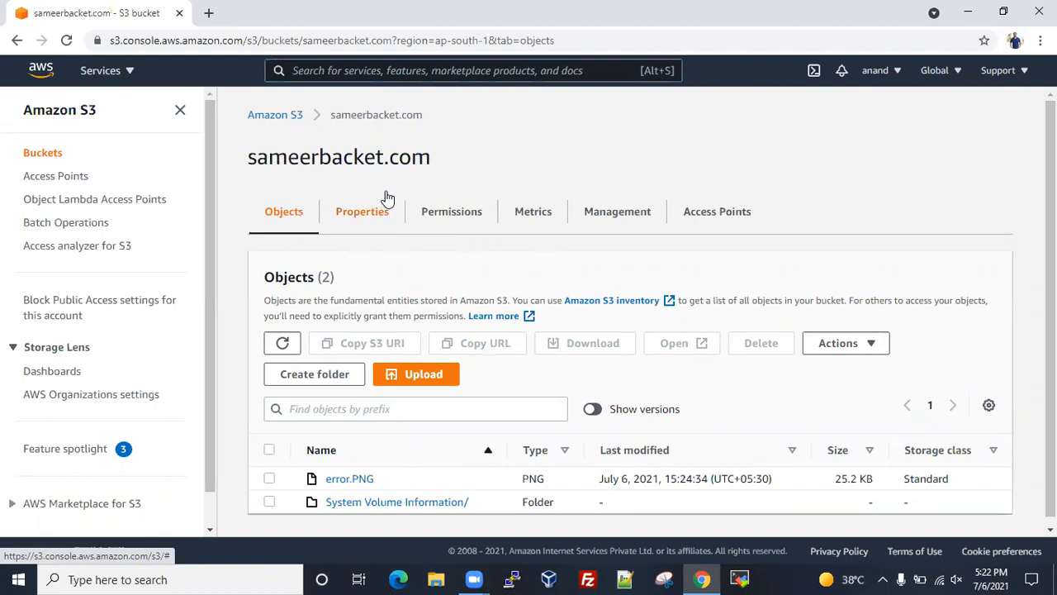
{"action": "left_click", "coordinate": [967, 13]}
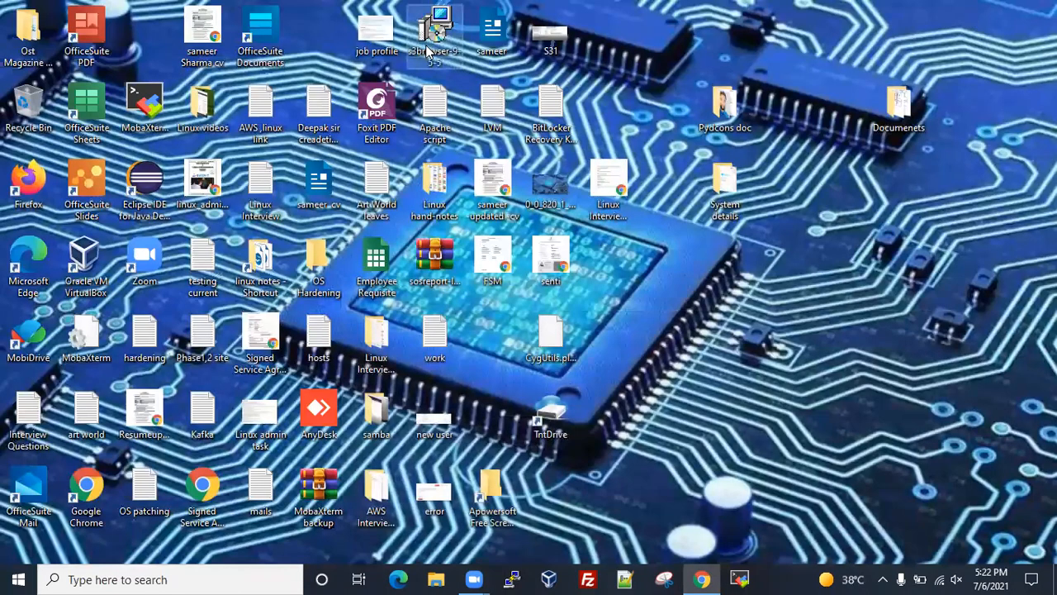
Search Bing for "s3 browser" in Chrome and view the S3 Browser download page on Softonic
{"action": "left_click", "coordinate": [701, 579]}
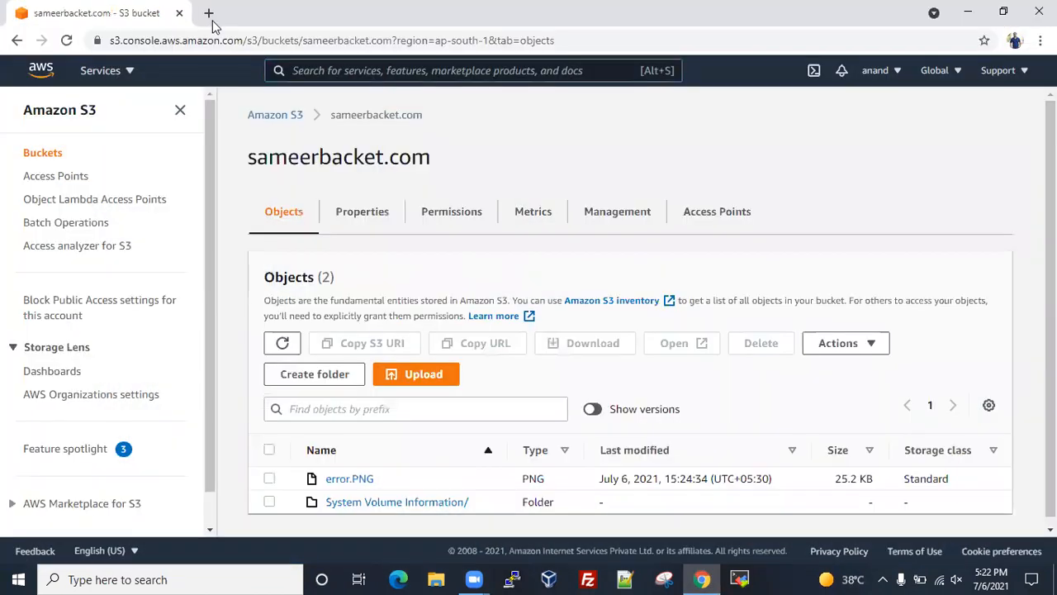
{"action": "left_click", "coordinate": [209, 13]}
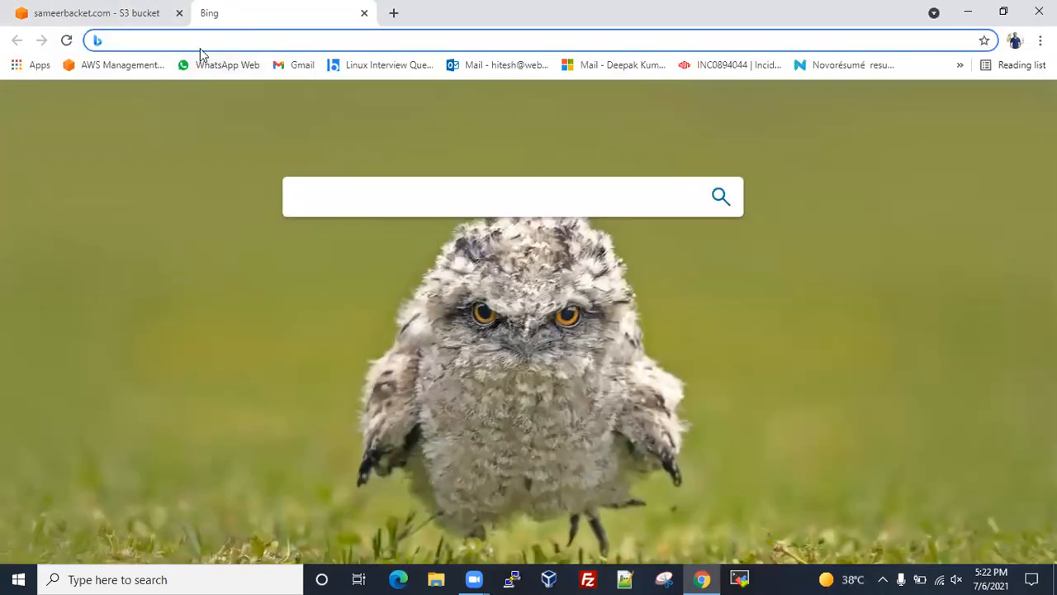
{"action": "type", "text": "s3 "}
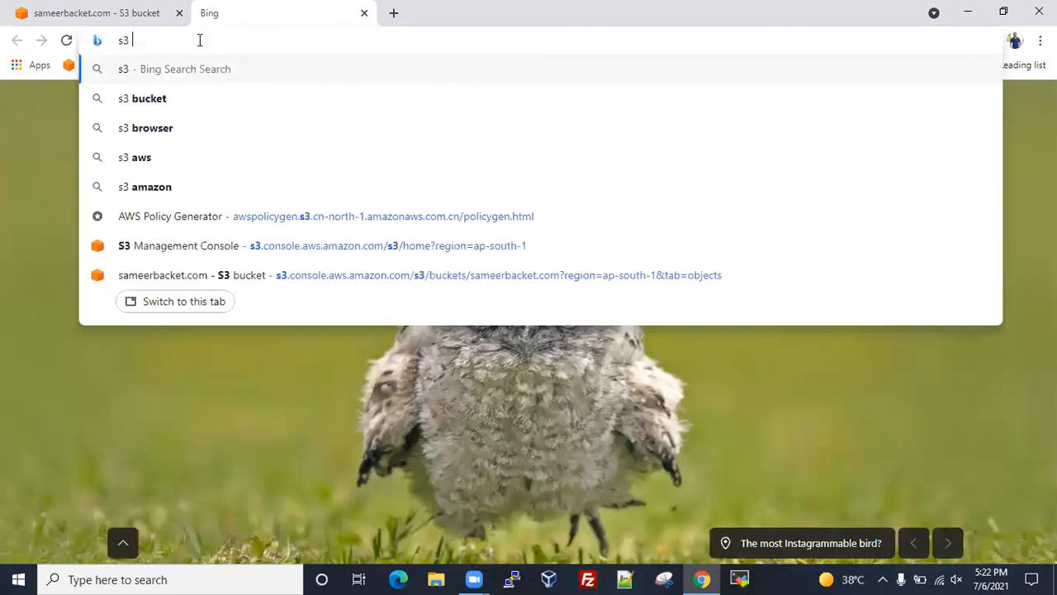
{"action": "type", "text": "browser"}
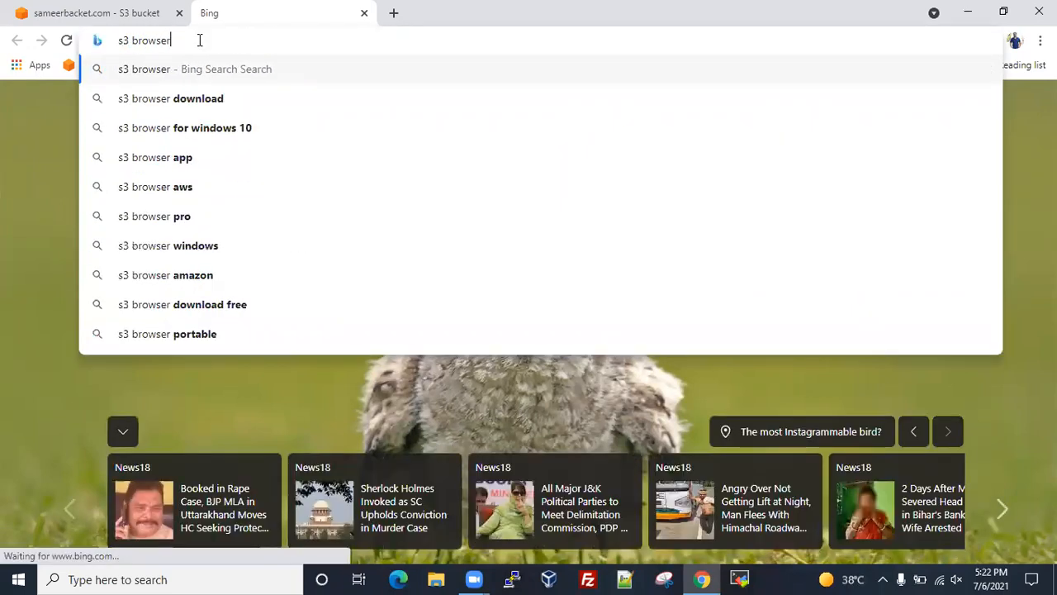
{"action": "key", "text": "Return"}
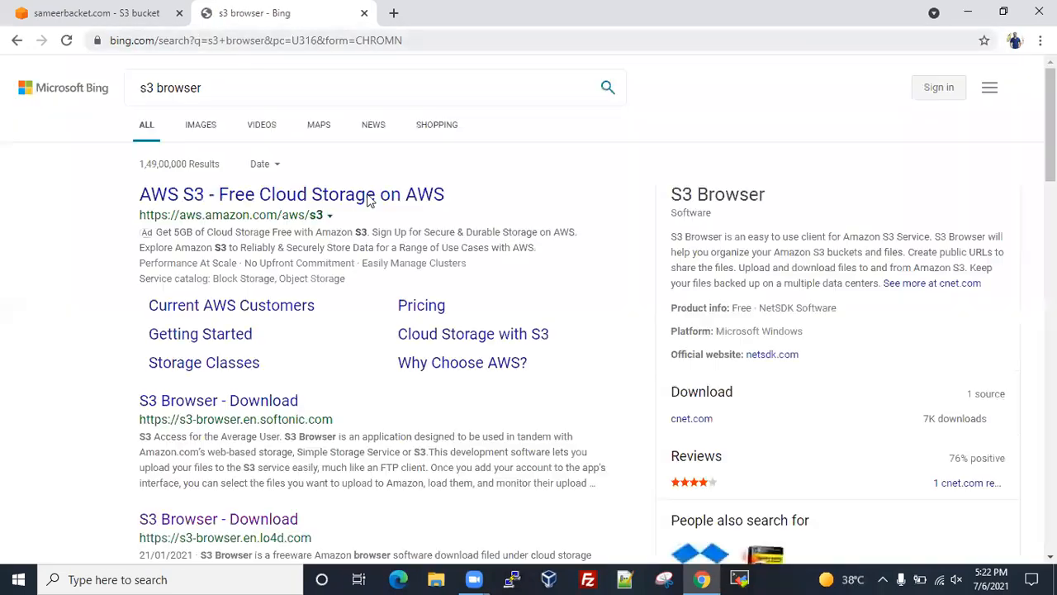
{"action": "left_click", "coordinate": [203, 403]}
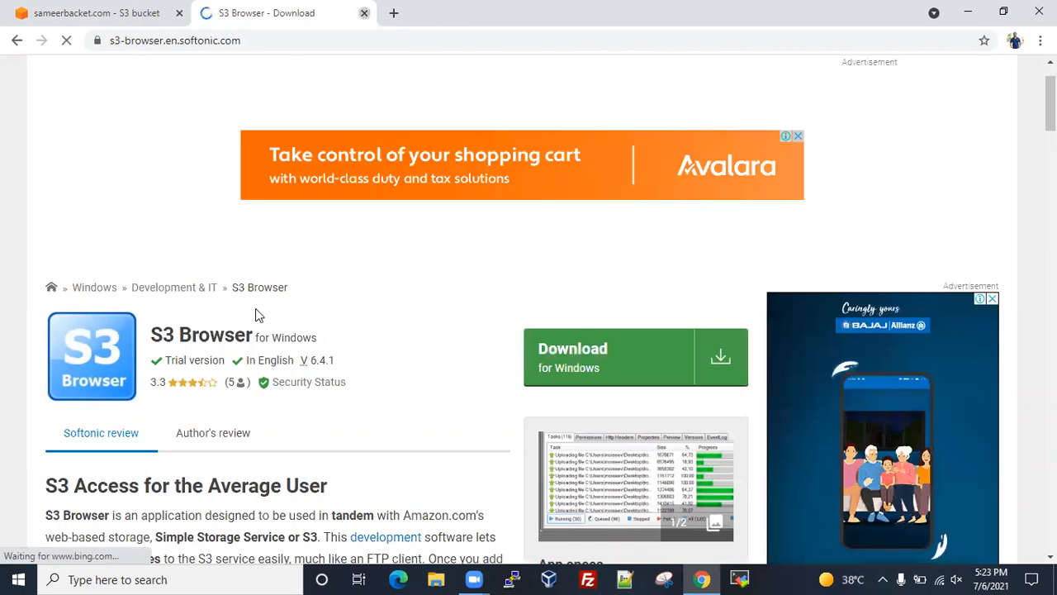
{"action": "key", "text": "ctrl+w"}
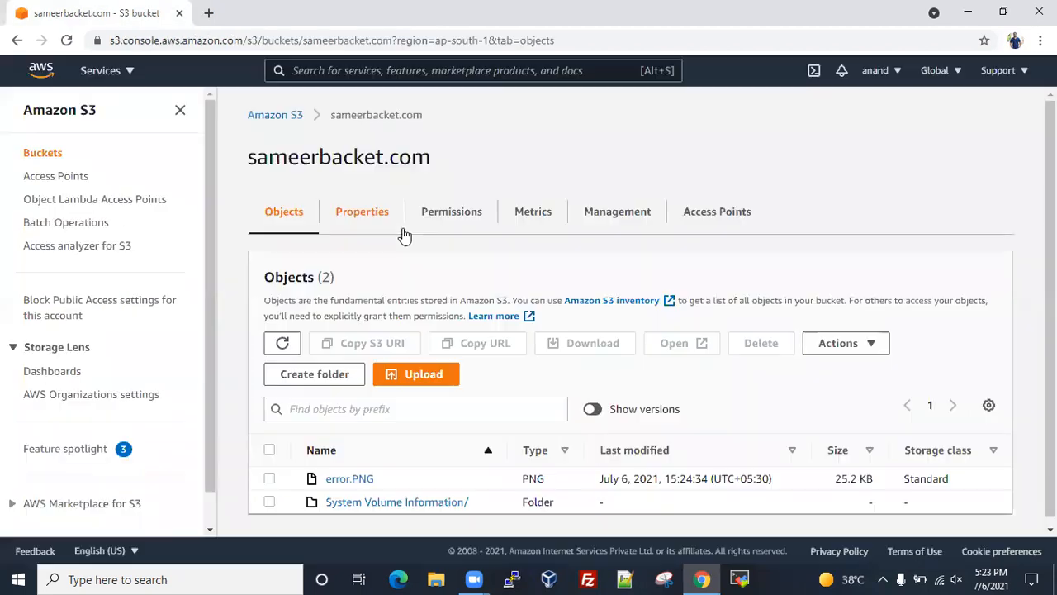
{"action": "left_click", "coordinate": [960, 11]}
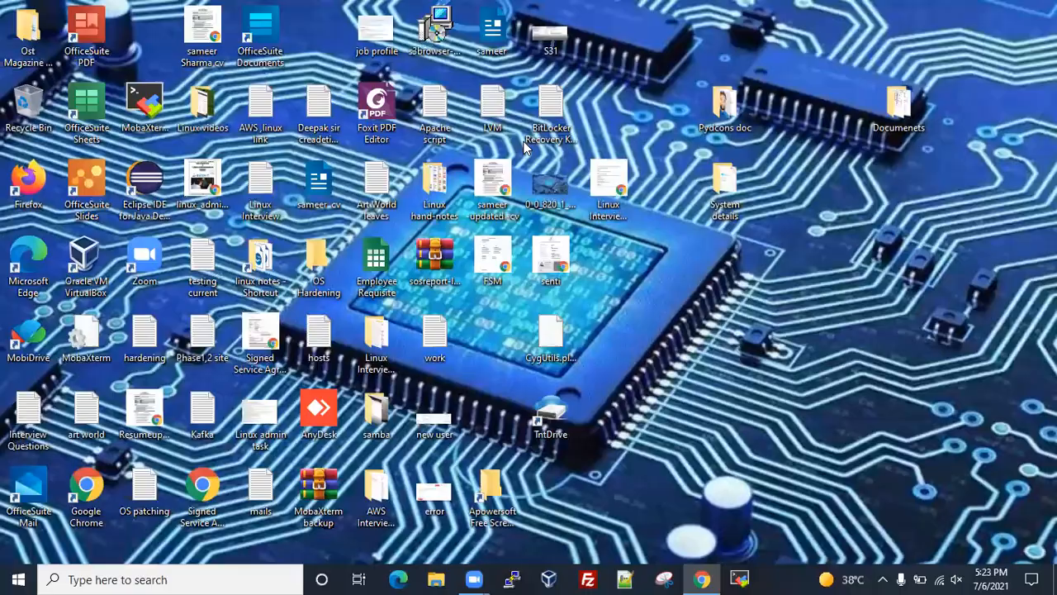
Install S3 Browser with the s3browser-9-5-5 setup file on the desktop, accepting the license agreement, and start the program
{"action": "left_click", "coordinate": [458, 43]}
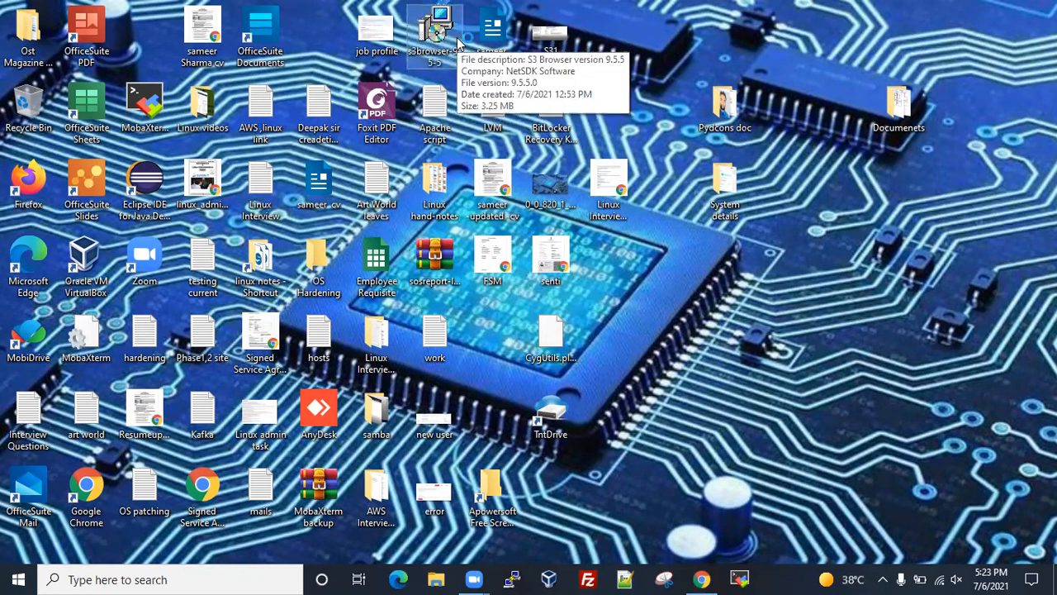
{"action": "left_click", "coordinate": [580, 139]}
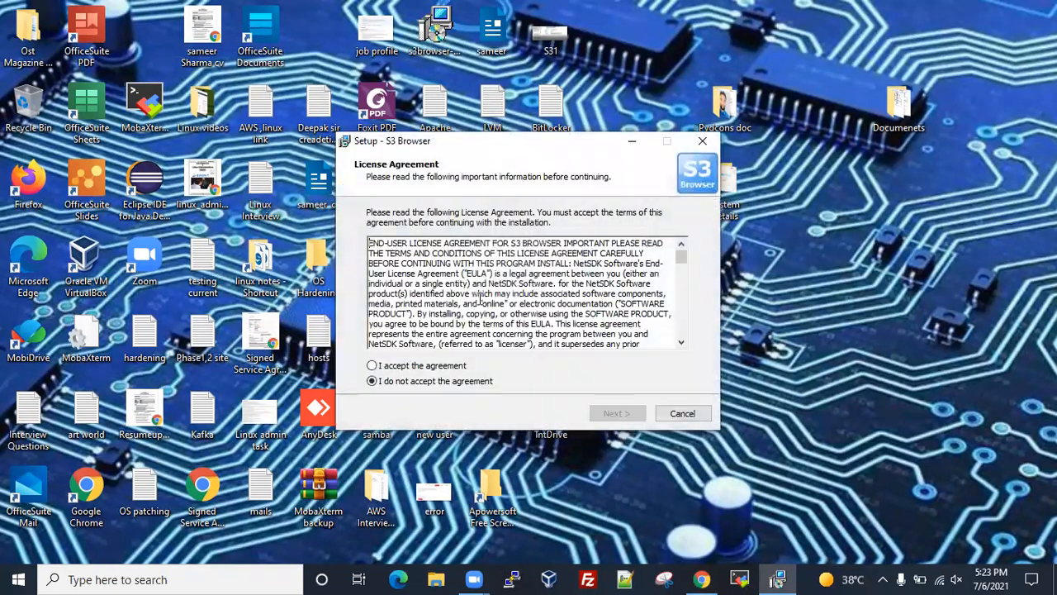
{"action": "left_click", "coordinate": [423, 365]}
{"action": "left_click", "coordinate": [614, 413]}
{"action": "left_click", "coordinate": [612, 414]}
{"action": "left_click", "coordinate": [615, 413]}
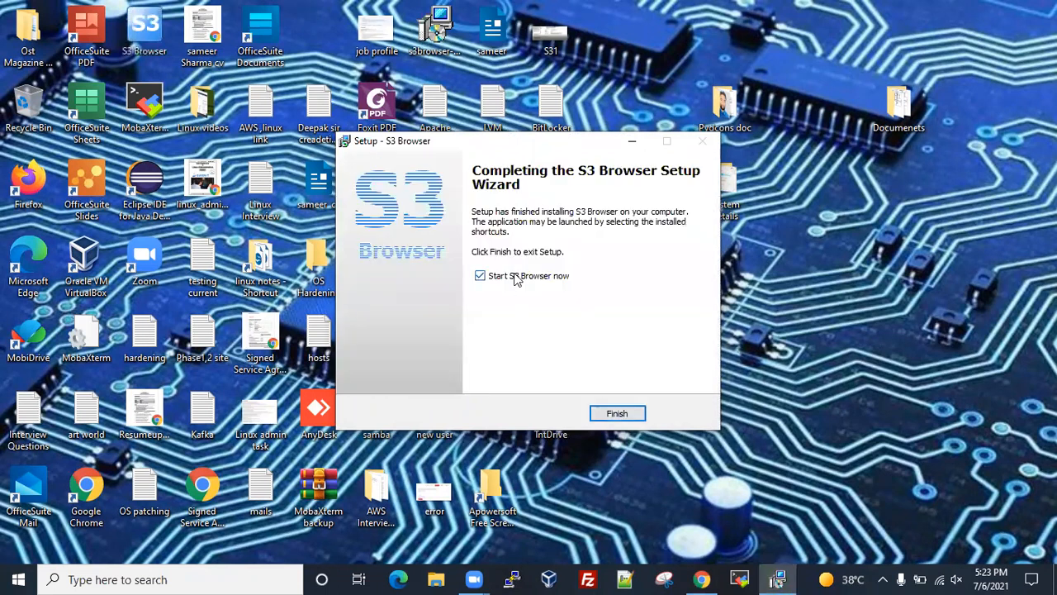
{"action": "left_click", "coordinate": [618, 414]}
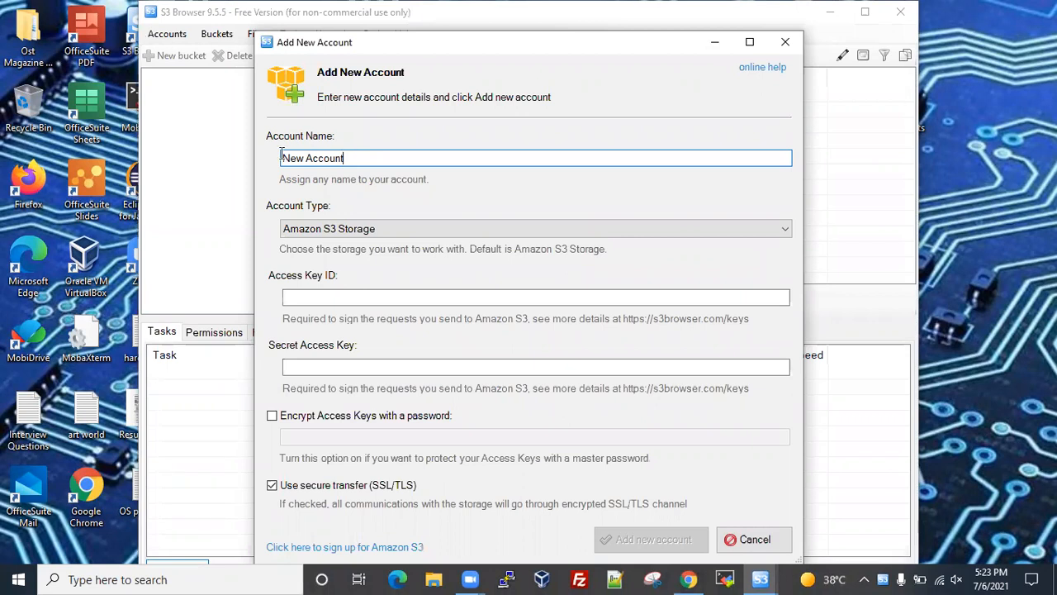
Set the new account's name to the owner's first name followed by "s3 bucket"
{"action": "left_click_drag", "start_coordinate": [281, 156], "coordinate": [344, 158]}
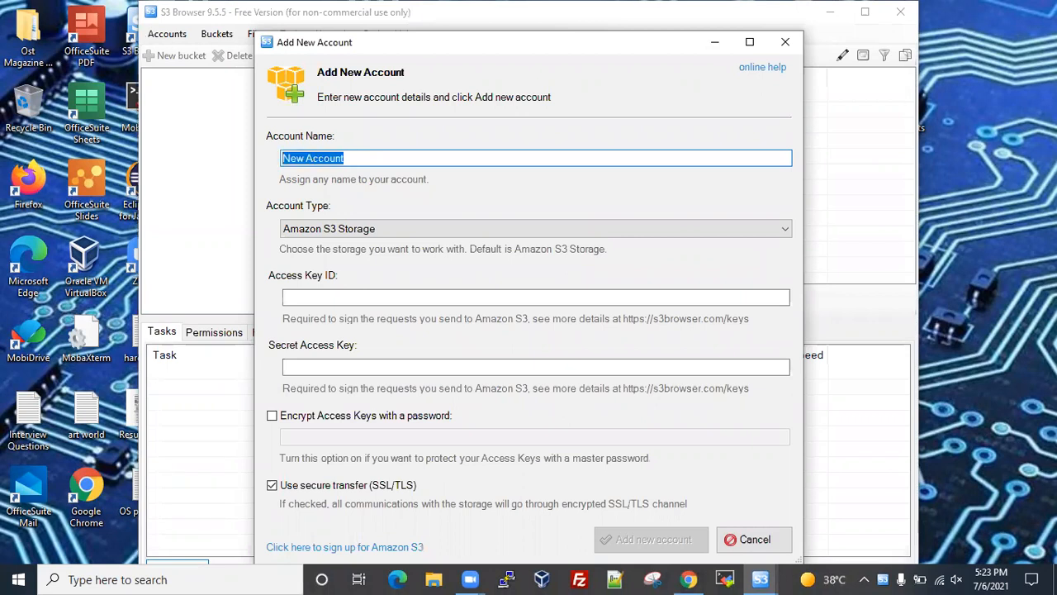
{"action": "type", "text": "sameer s3 bucket"}
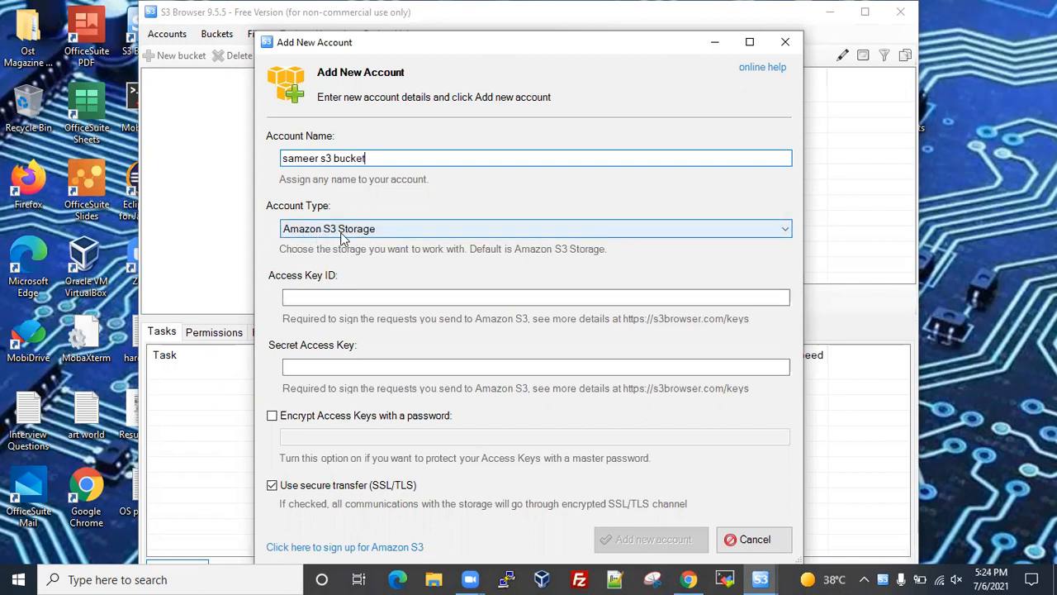
{"action": "left_click", "coordinate": [324, 297]}
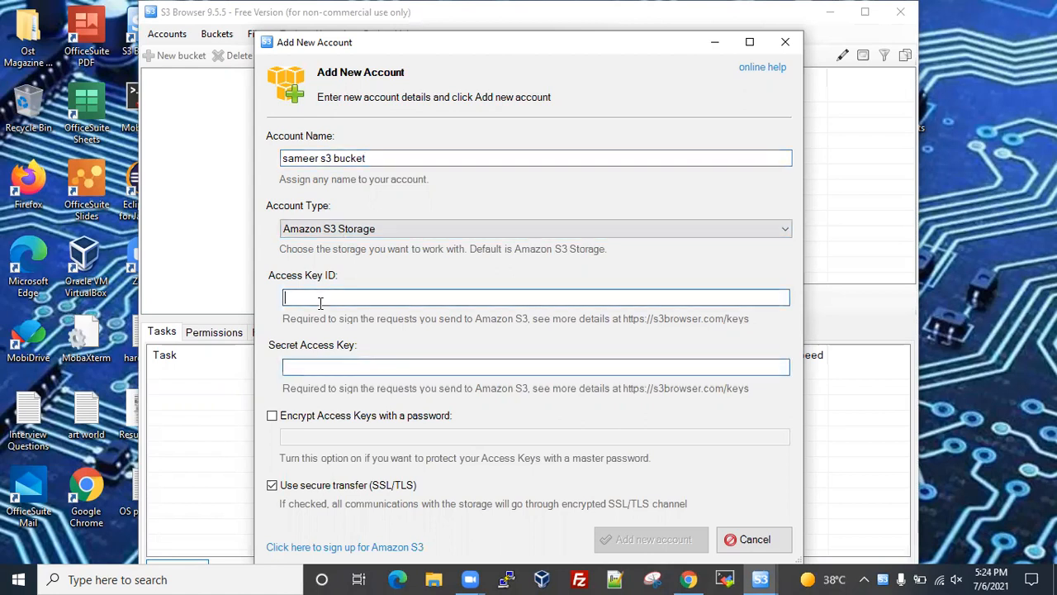
{"action": "left_click", "coordinate": [304, 364]}
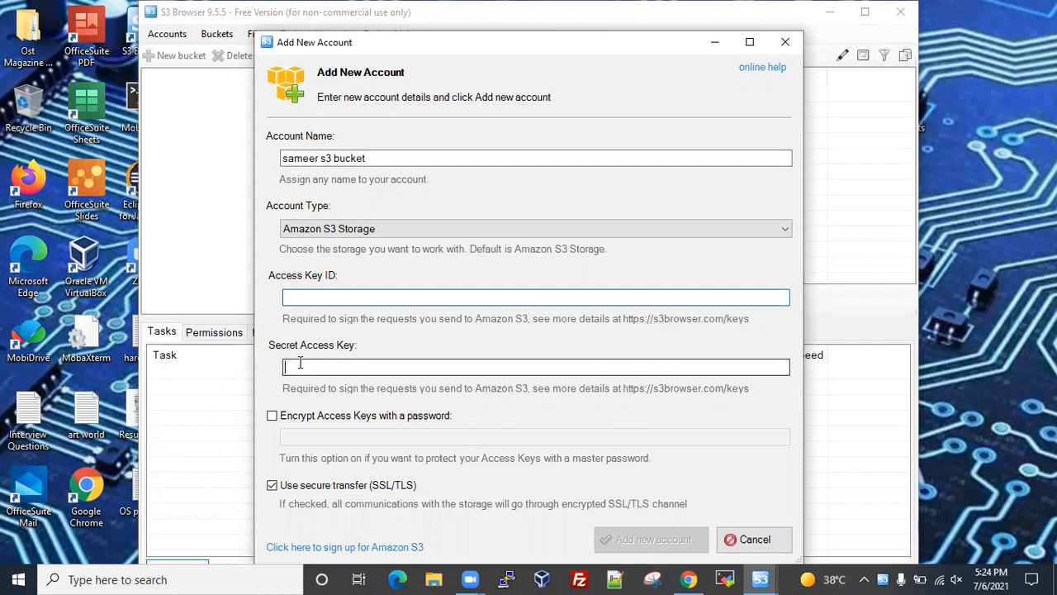
{"action": "left_click", "coordinate": [312, 298]}
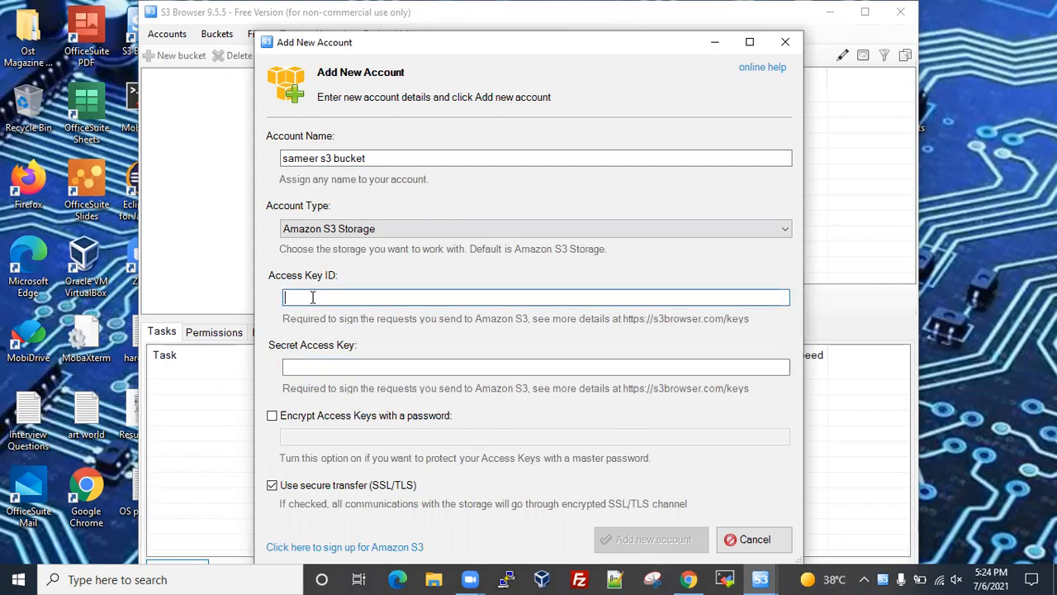
{"action": "left_click", "coordinate": [299, 365]}
{"action": "left_click", "coordinate": [313, 296]}
{"action": "left_click", "coordinate": [288, 366]}
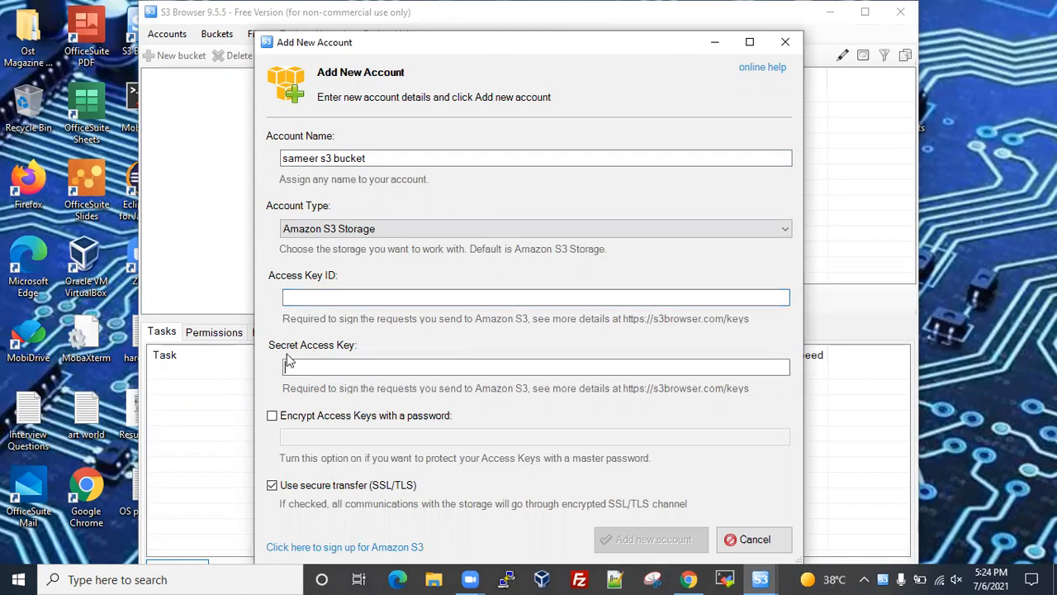
{"action": "left_click", "coordinate": [299, 298]}
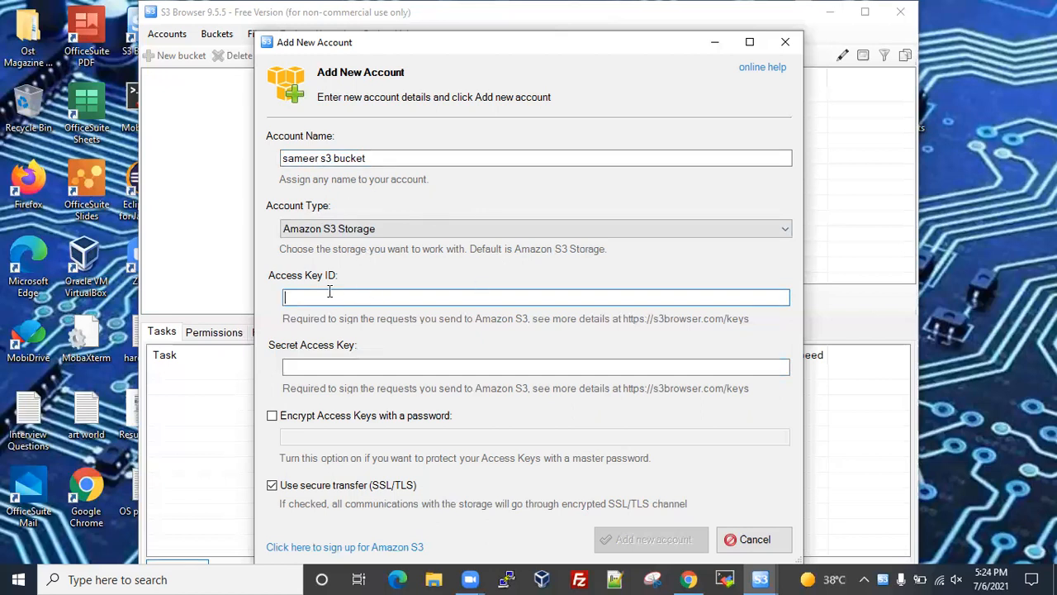
{"action": "left_click", "coordinate": [301, 366]}
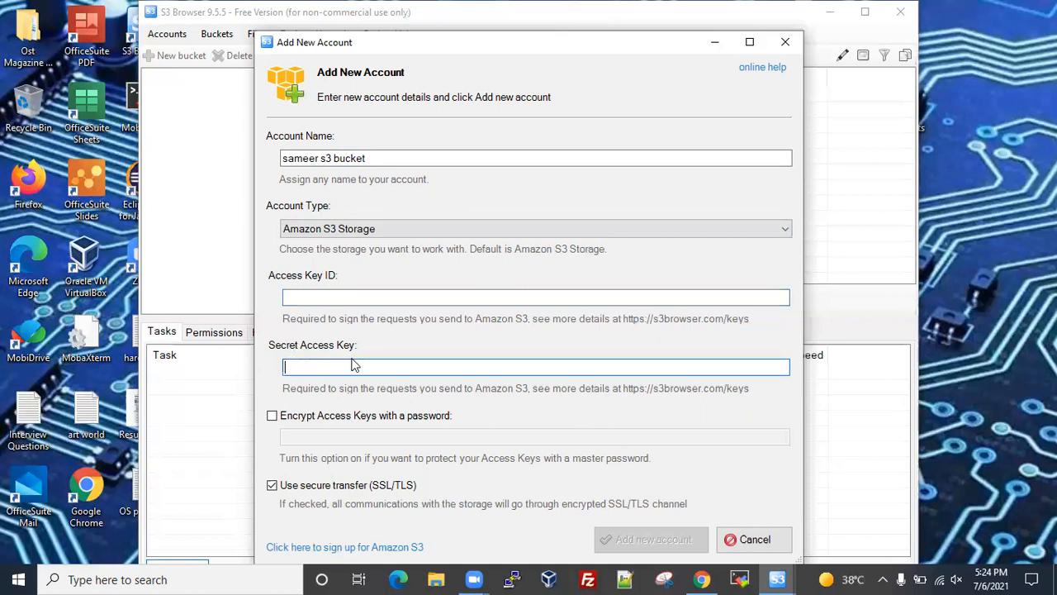
Switch to Chrome, search the AWS console for "iam" and open the IAM service dashboard
{"action": "left_click", "coordinate": [702, 579]}
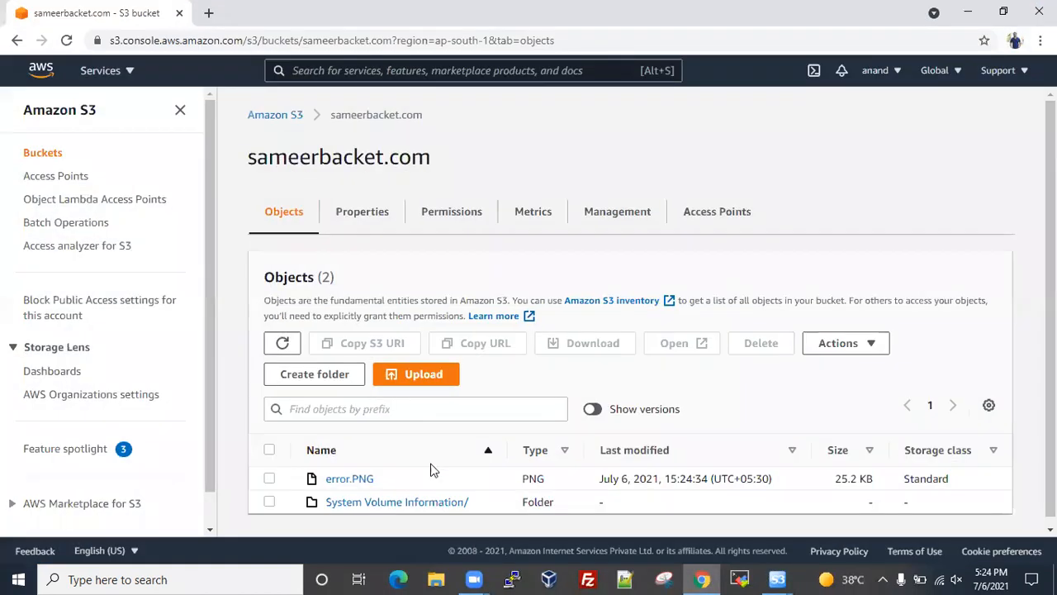
{"action": "left_click", "coordinate": [305, 68]}
{"action": "type", "text": "iam"}
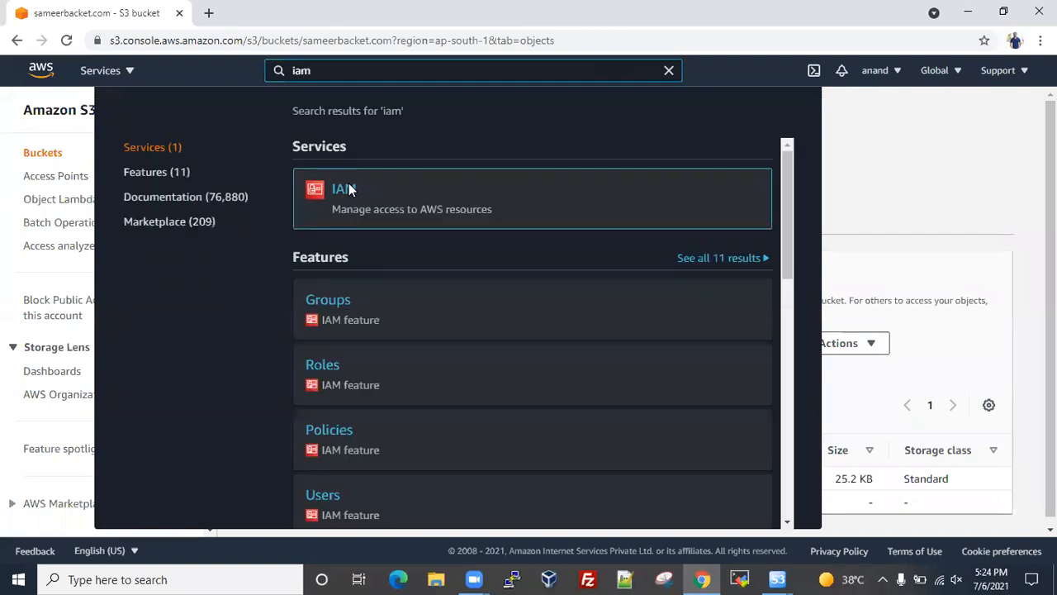
{"action": "mouse_move", "coordinate": [346, 200]}
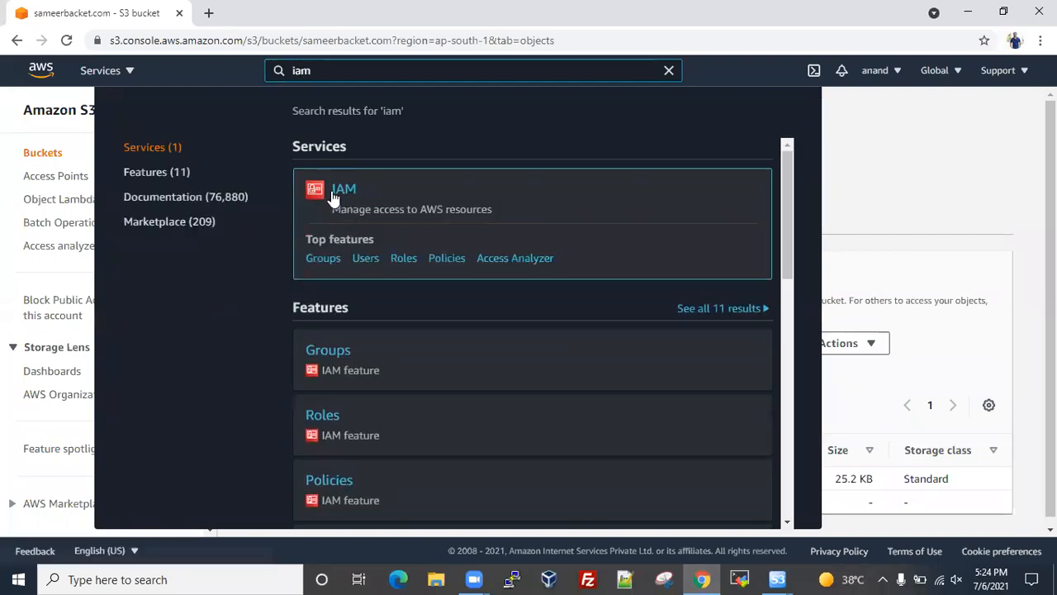
{"action": "left_click", "coordinate": [341, 192]}
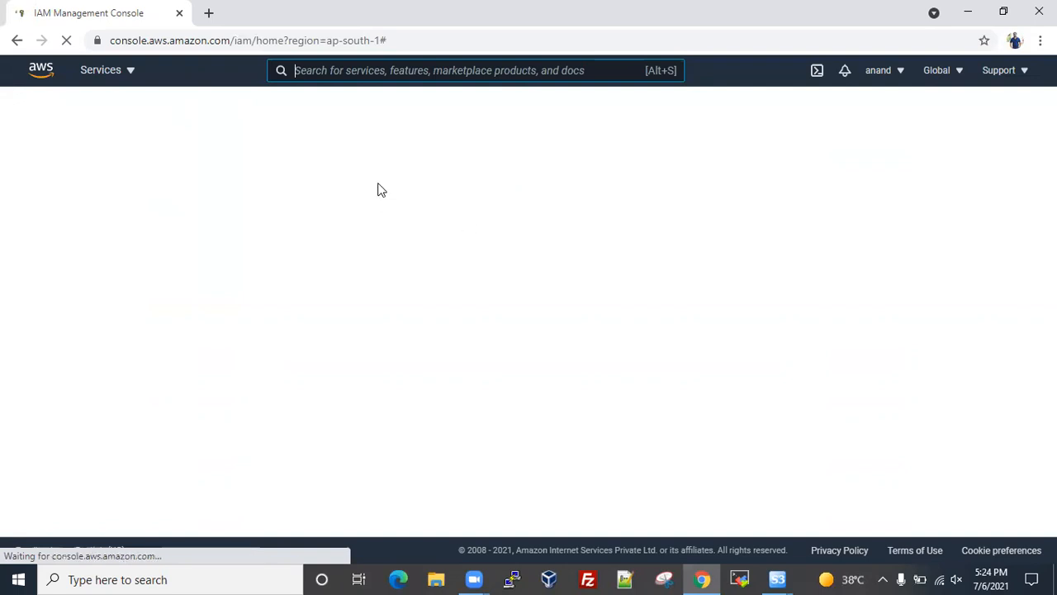
{"action": "key", "text": "alt+s"}
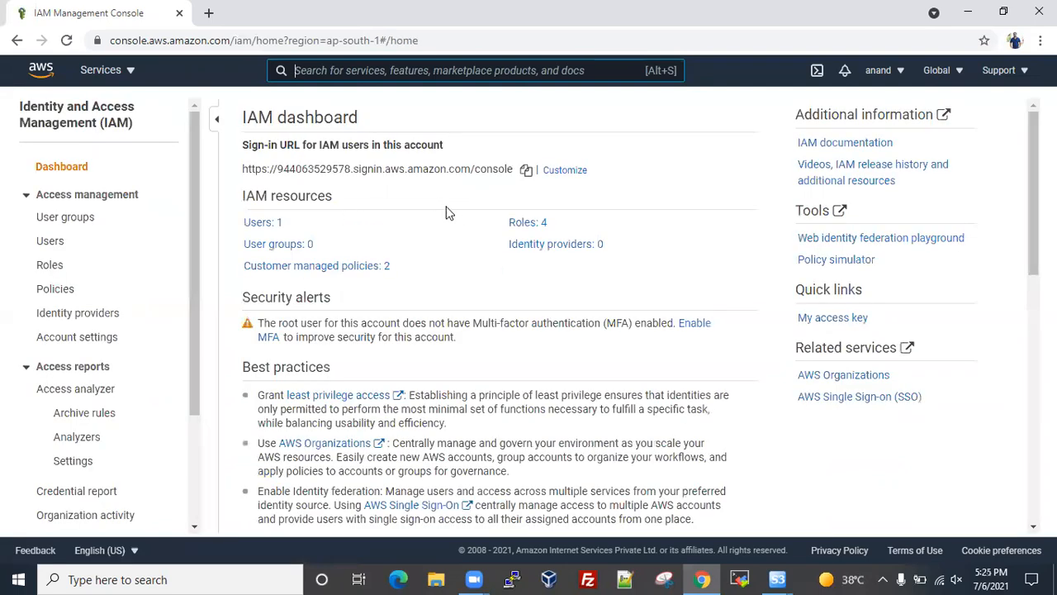
Permanently delete the only existing user from the IAM users list, acknowledging the recent-access warning
{"action": "left_click", "coordinate": [264, 222]}
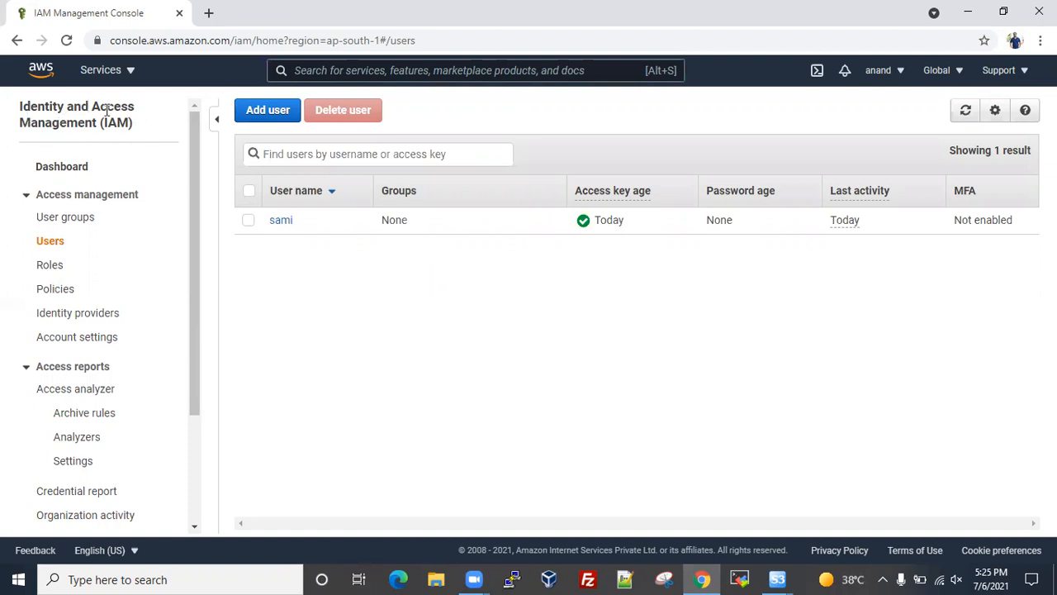
{"action": "left_click", "coordinate": [248, 220]}
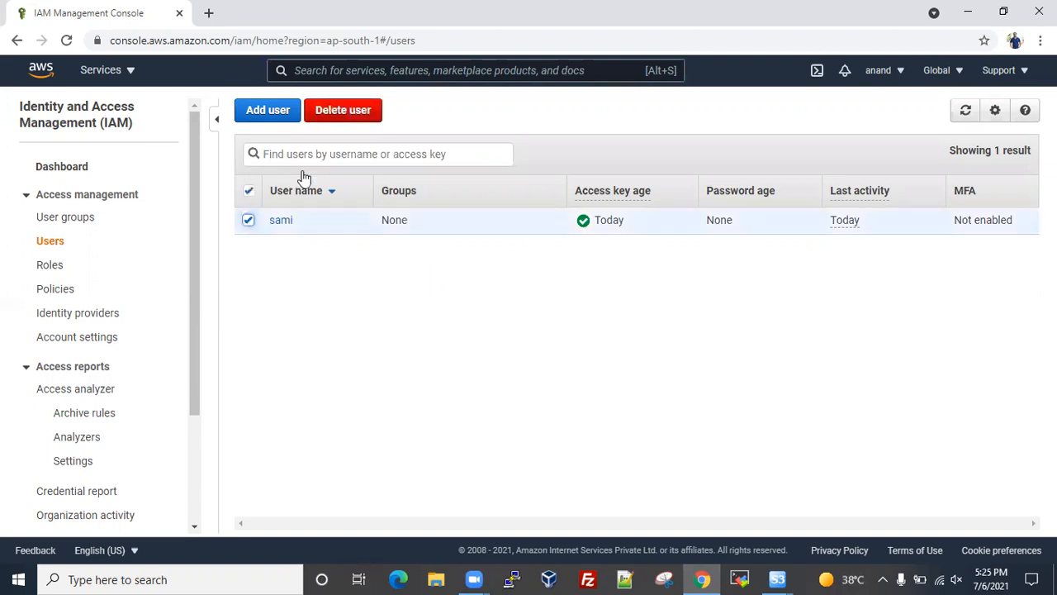
{"action": "left_click", "coordinate": [345, 116]}
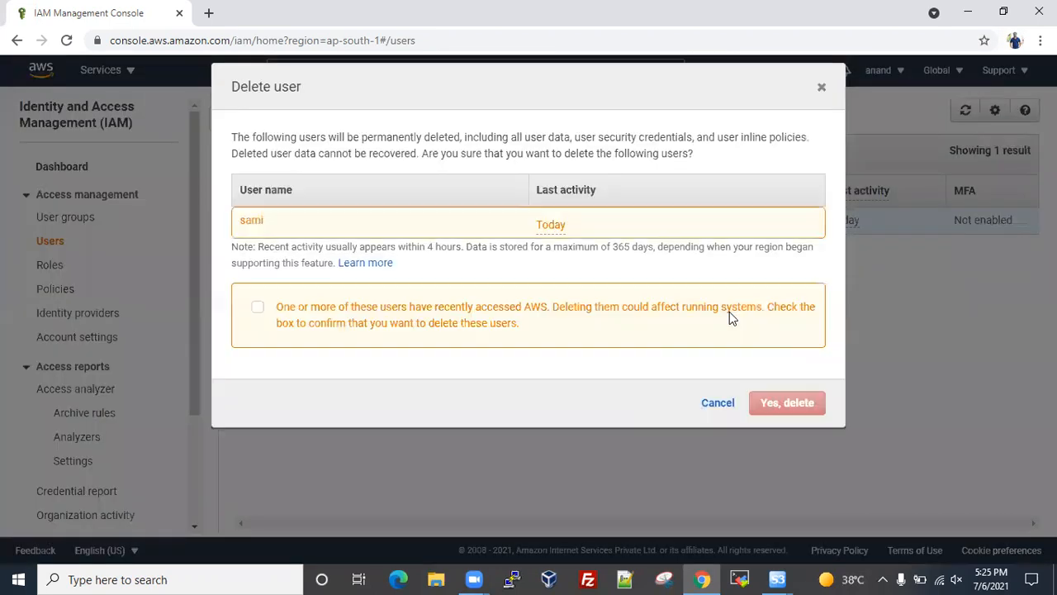
{"action": "left_click", "coordinate": [254, 308]}
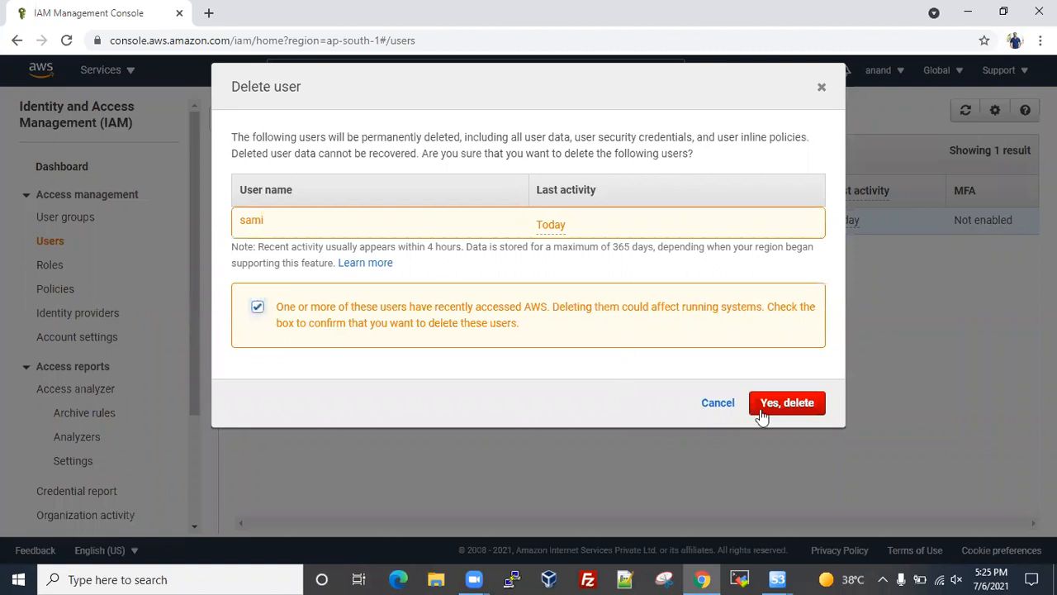
{"action": "left_click", "coordinate": [776, 401]}
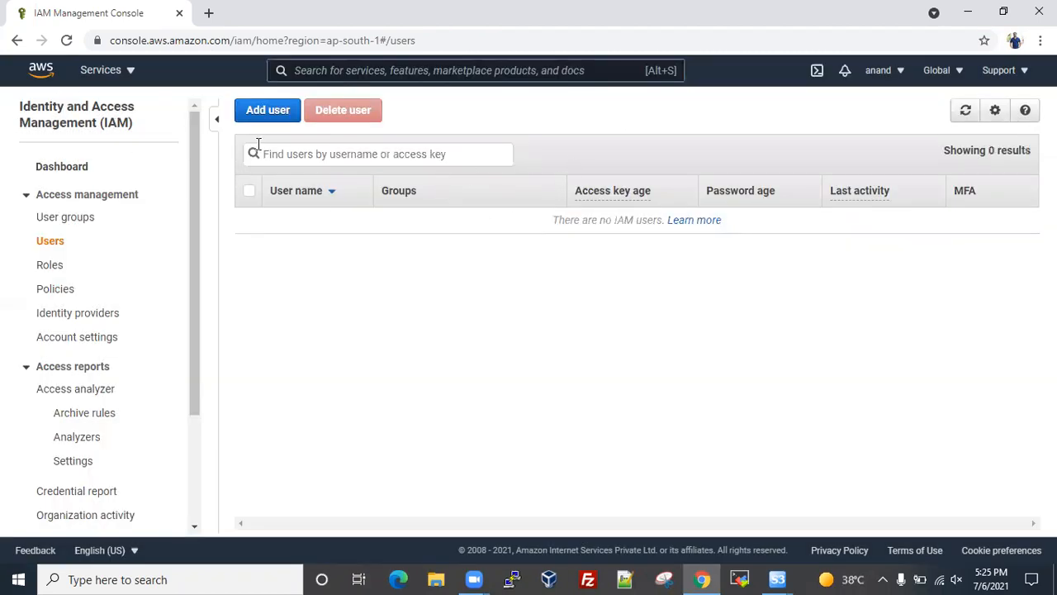
Start adding a new IAM user and enter a first name as the user name
{"action": "left_click", "coordinate": [269, 114]}
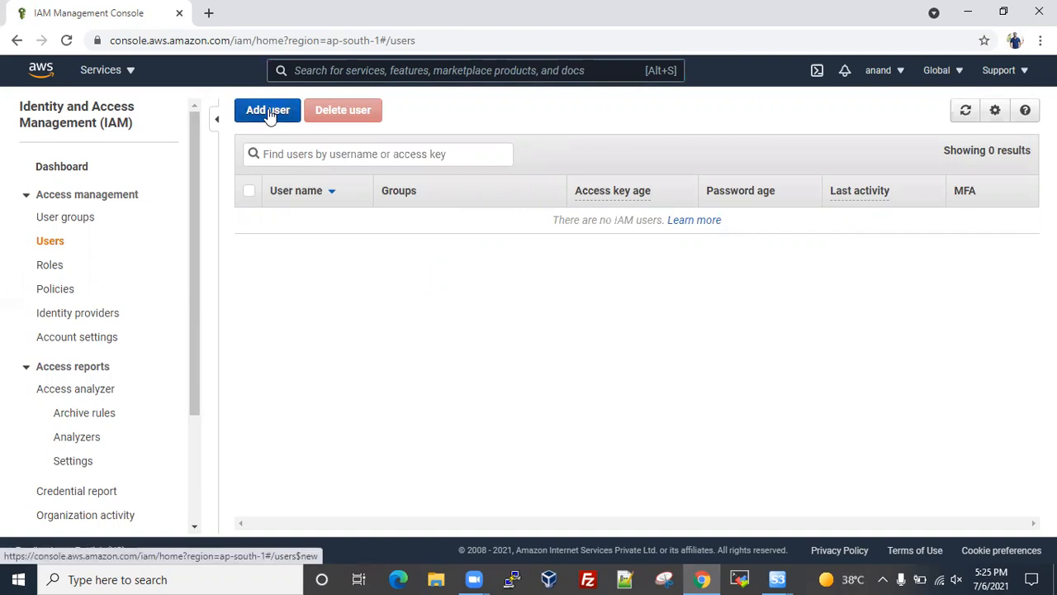
{"action": "left_click", "coordinate": [377, 231]}
{"action": "type", "text": "go"}
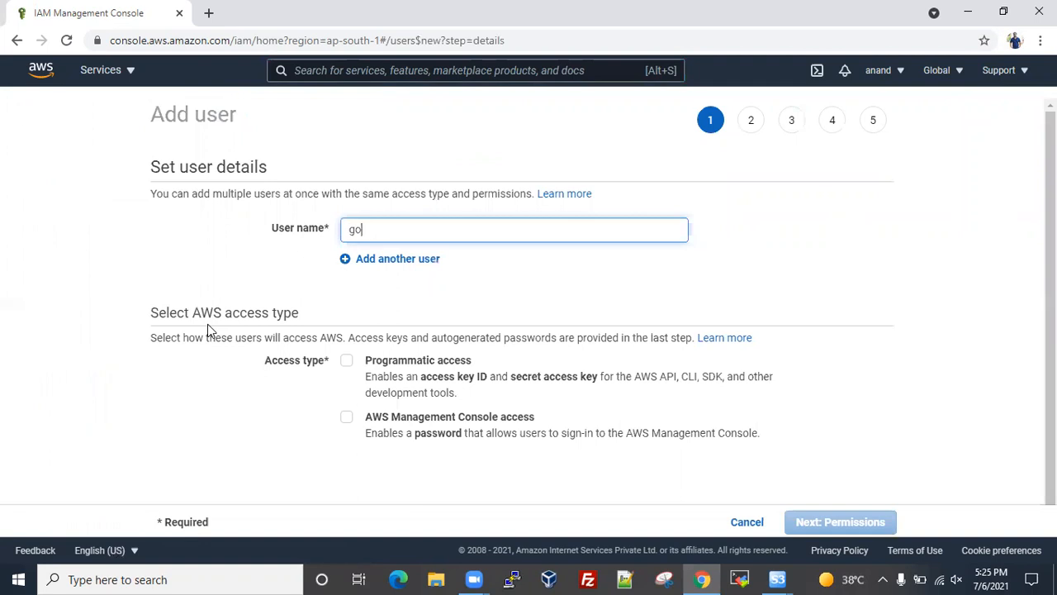
{"action": "type", "text": "rab"}
{"action": "key", "text": "BackSpace"}
{"action": "type", "text": "v"}
{"action": "scroll", "coordinate": [321, 310], "scroll_direction": "down", "scroll_amount": 1}
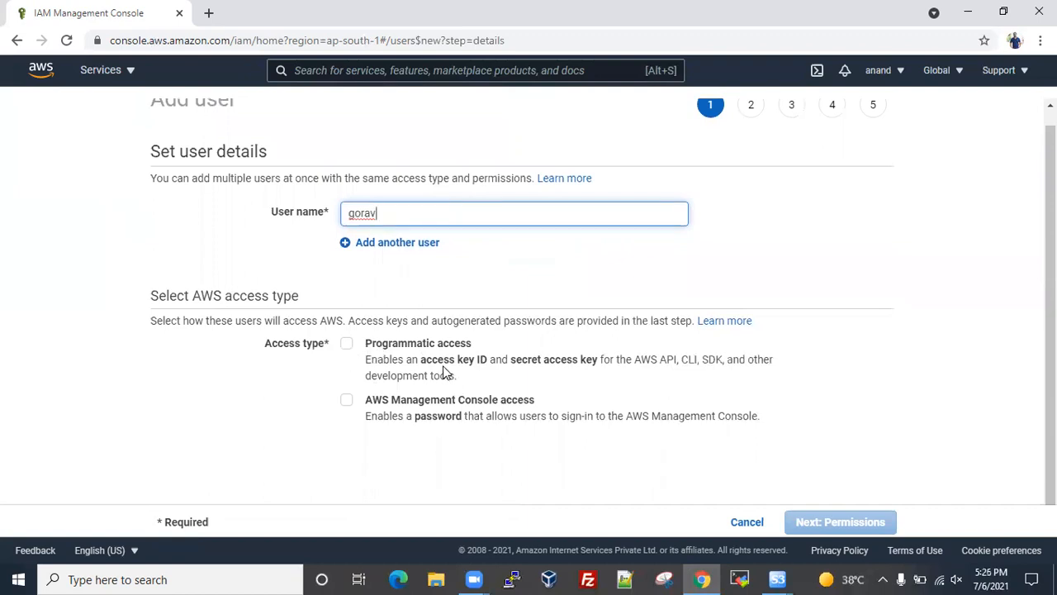
{"action": "left_click", "coordinate": [347, 345]}
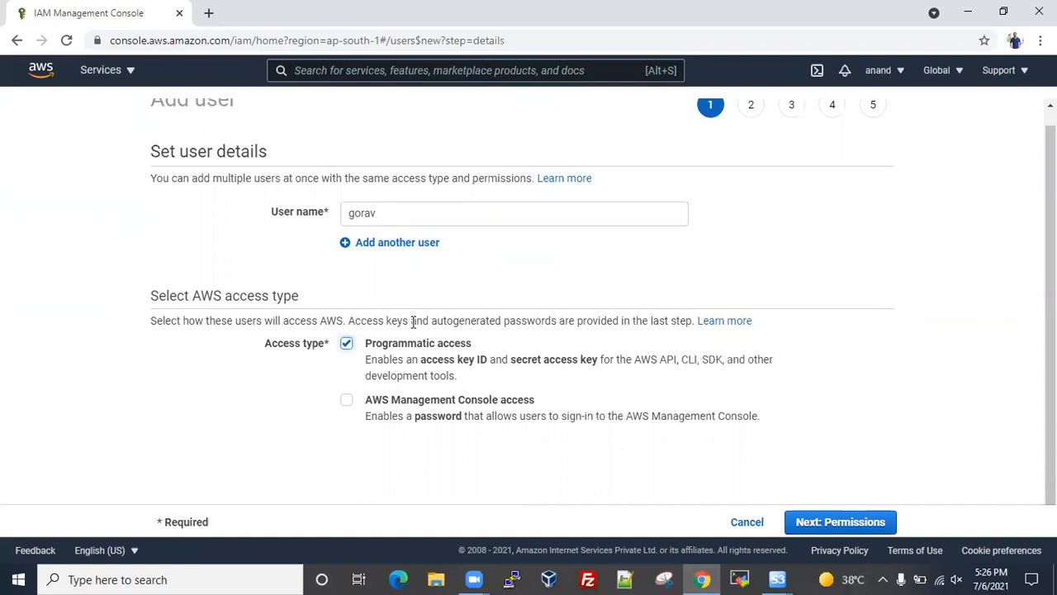
{"action": "left_click", "coordinate": [347, 345]}
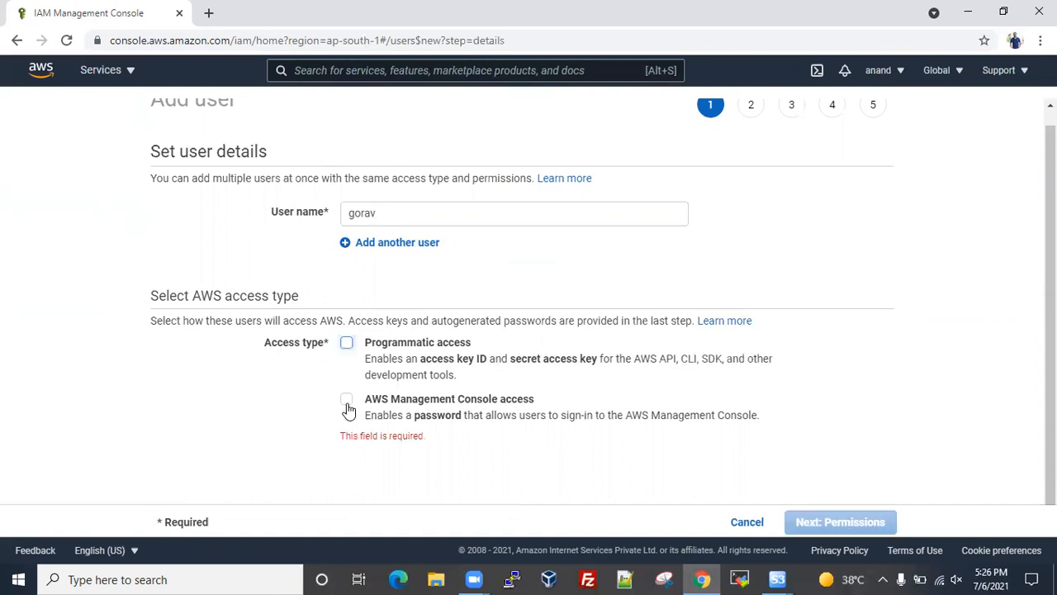
{"action": "left_click", "coordinate": [346, 401]}
{"action": "left_click", "coordinate": [347, 402]}
{"action": "left_click", "coordinate": [348, 402]}
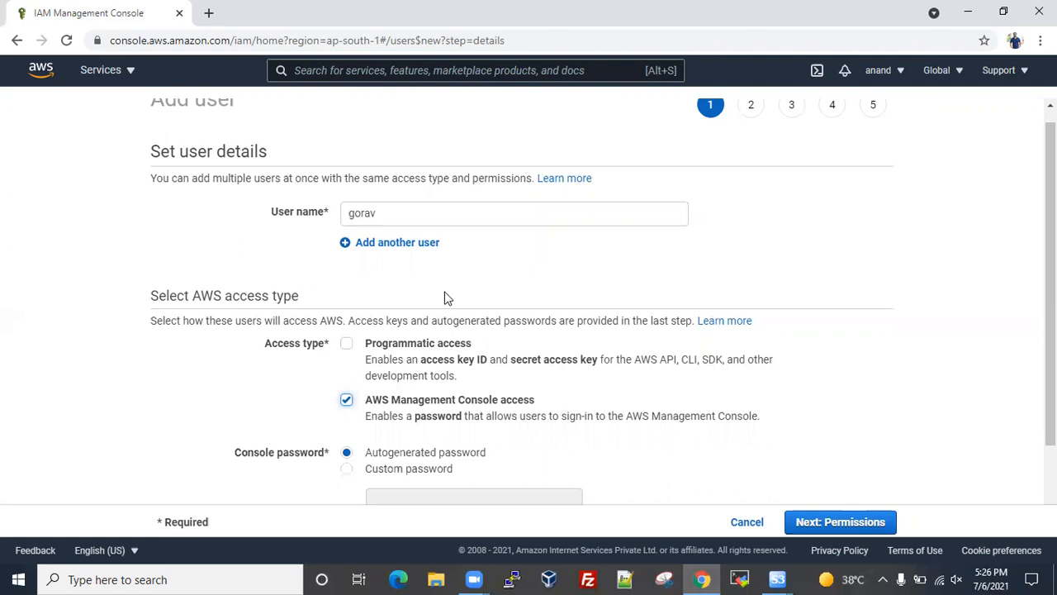
{"action": "left_click", "coordinate": [348, 401]}
Give the new user Programmatic access as the access type and continue to the permissions settings
{"action": "left_click", "coordinate": [347, 343]}
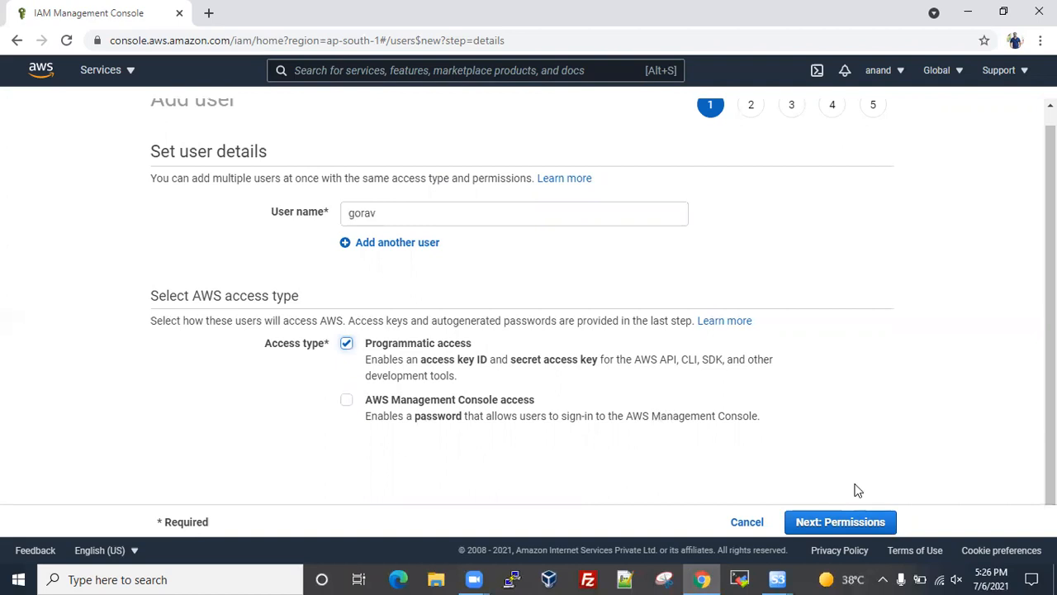
{"action": "left_click", "coordinate": [851, 526]}
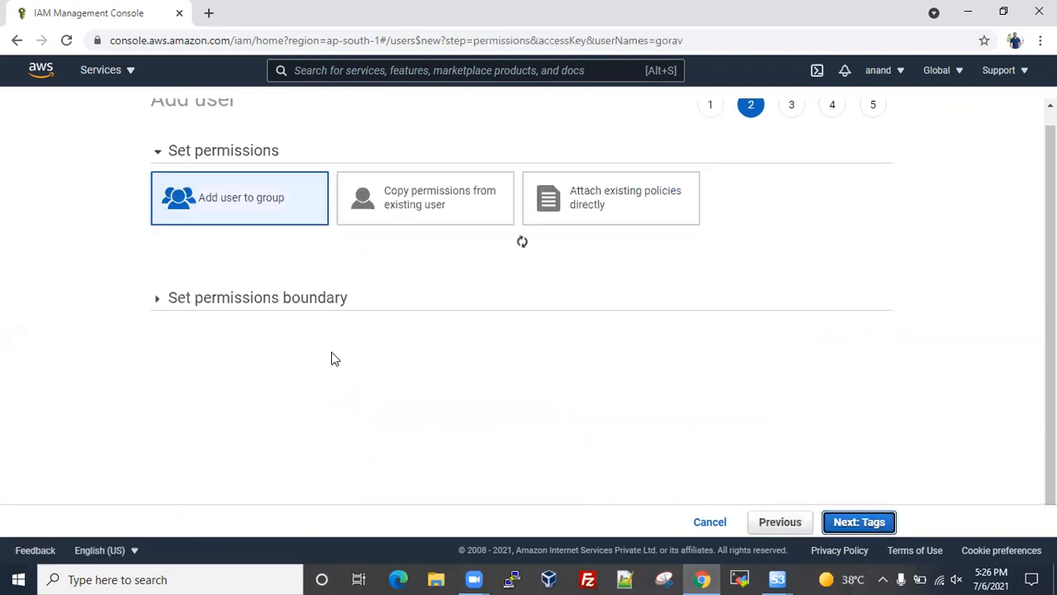
Attach the existing AmazonS3FullAccess policy directly to the user, skip the tags and create the user
{"action": "left_click", "coordinate": [560, 203]}
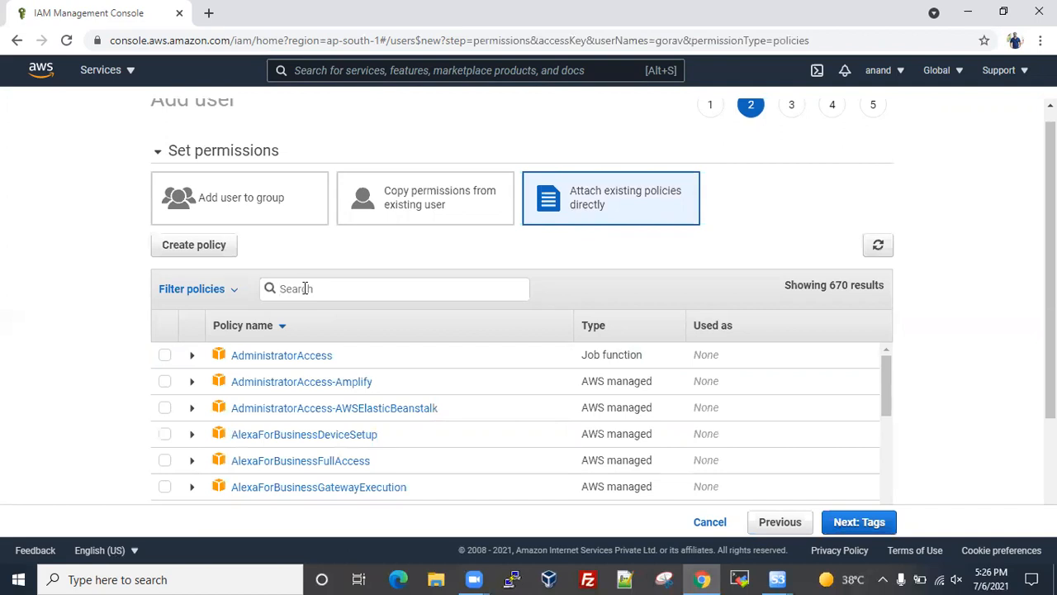
{"action": "left_click", "coordinate": [305, 288]}
{"action": "type", "text": "s3"}
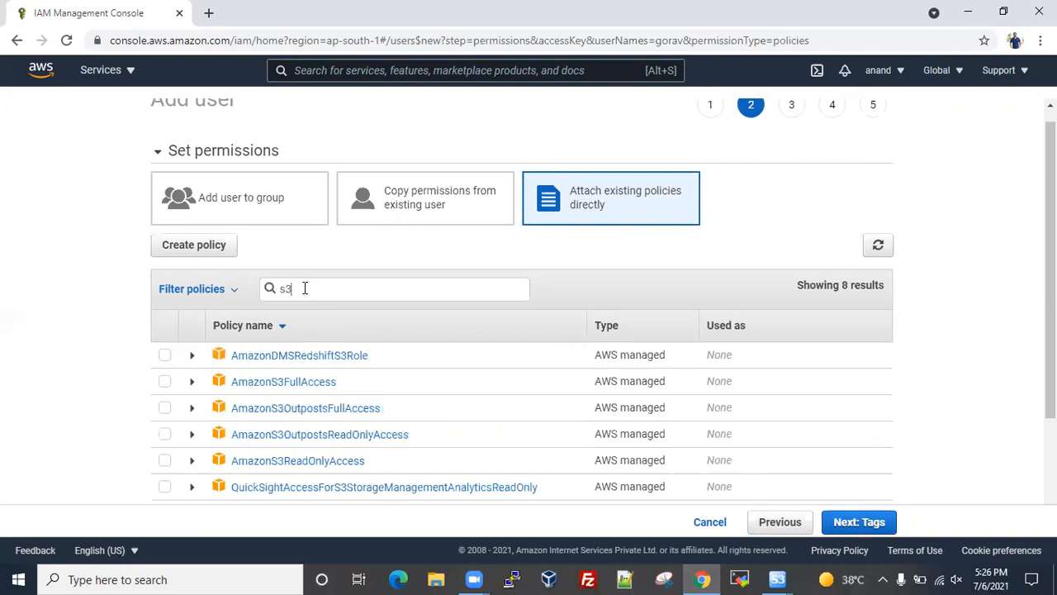
{"action": "left_click", "coordinate": [164, 382]}
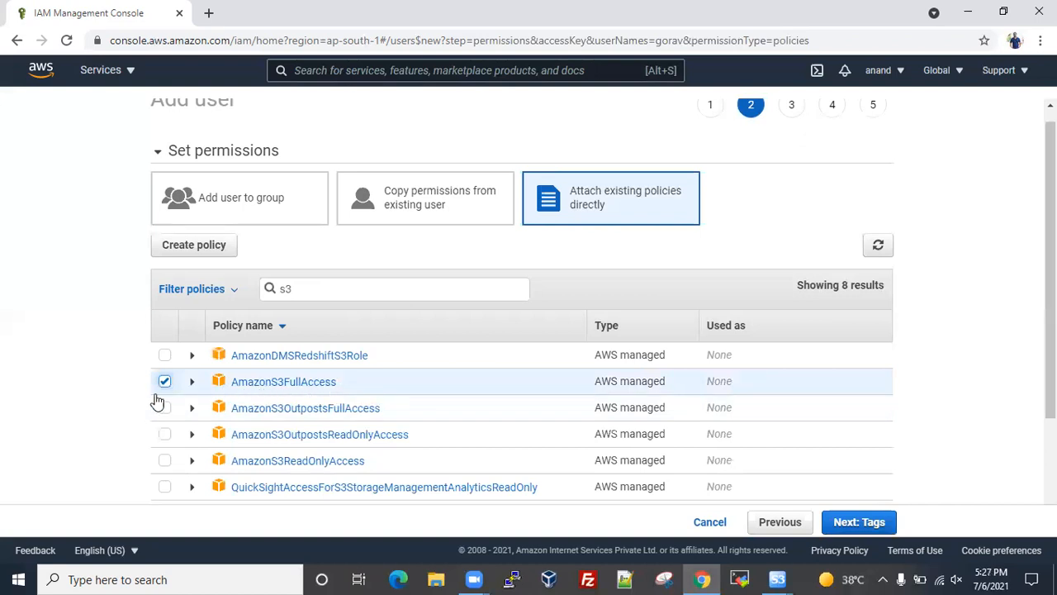
{"action": "left_click", "coordinate": [849, 522]}
{"action": "left_click", "coordinate": [849, 523]}
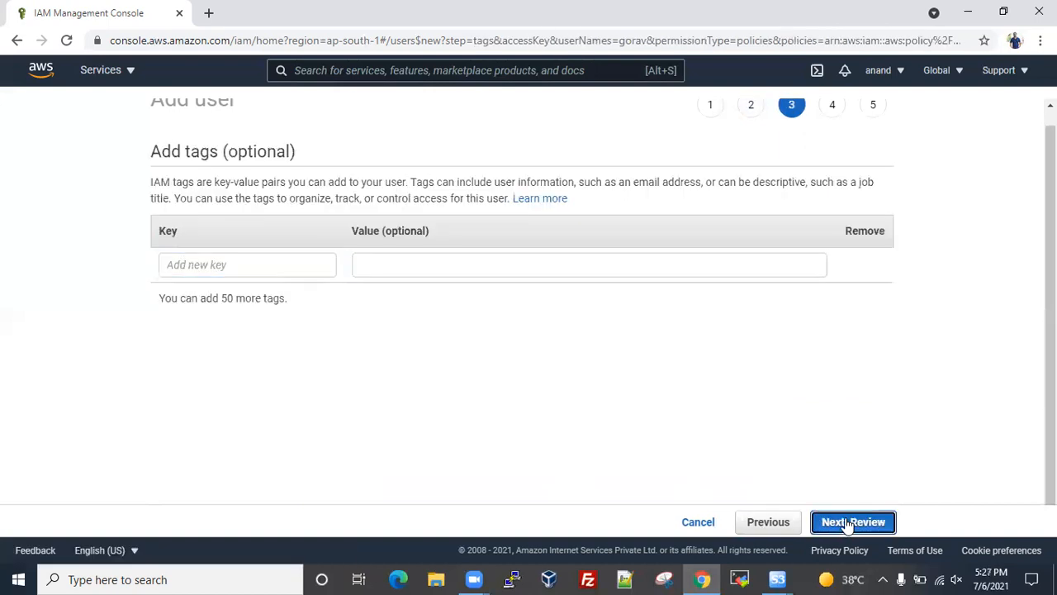
{"action": "left_click", "coordinate": [851, 520]}
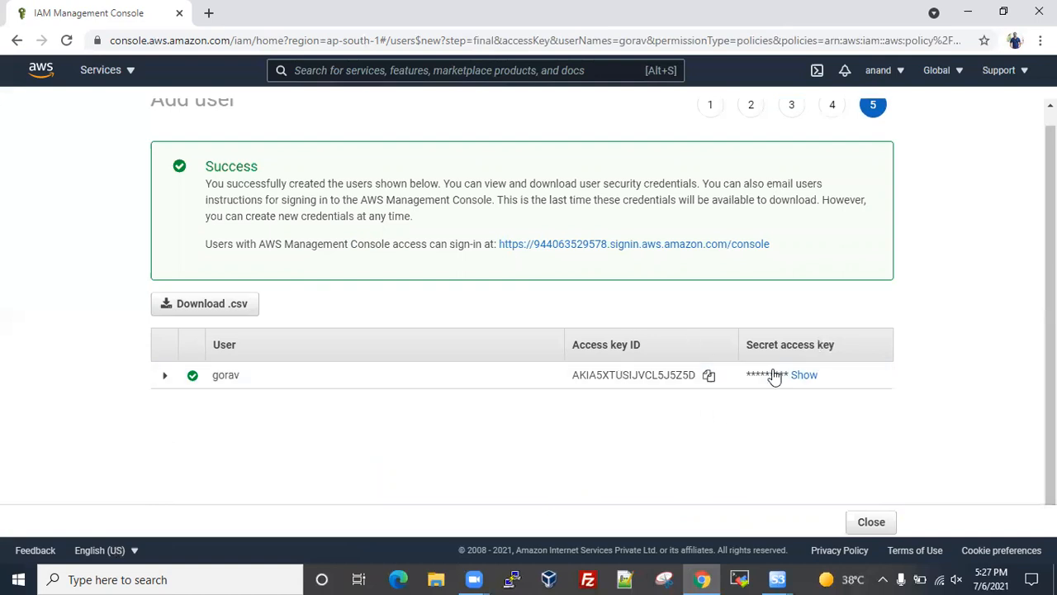
Save the user's credentials as the CSV file new_user_credentials in Downloads and close the Add user wizard
{"action": "left_click", "coordinate": [205, 306]}
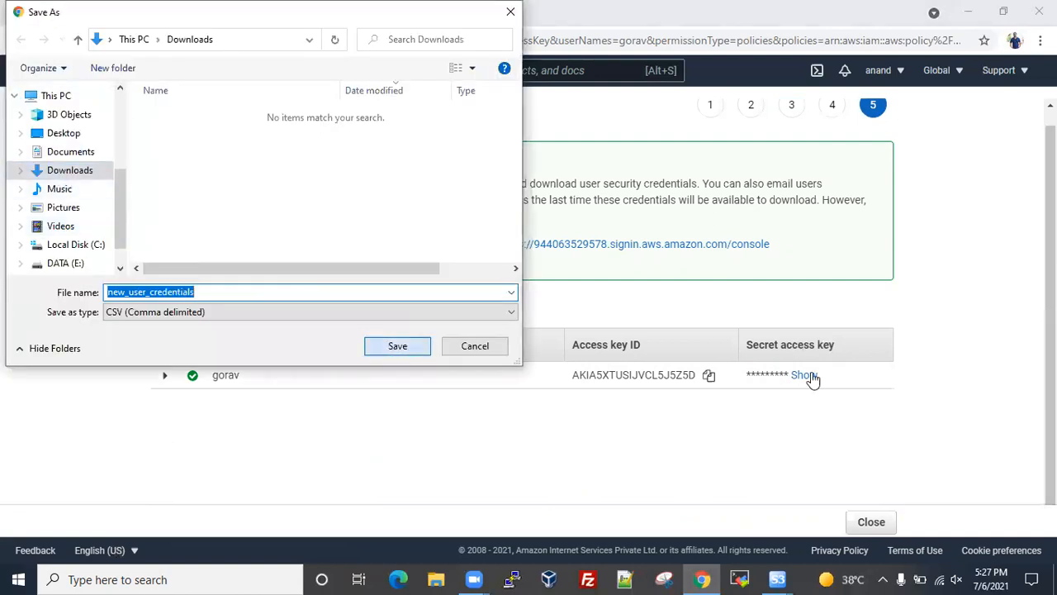
{"action": "key", "text": "Return"}
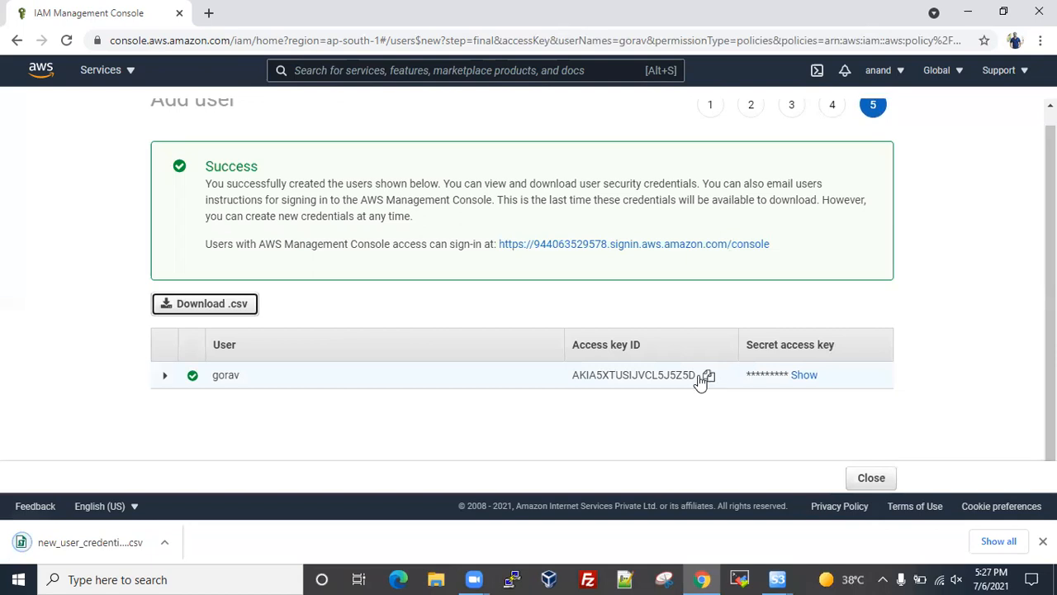
{"action": "left_click", "coordinate": [871, 479]}
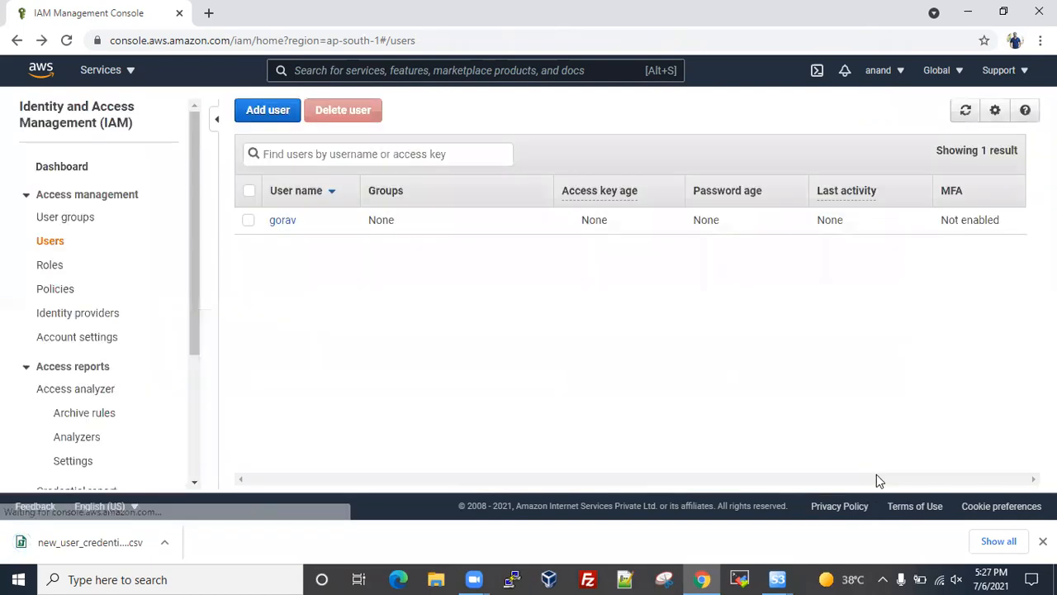
Select the new user in the IAM users list and open the downloaded credentials CSV file
{"action": "left_click", "coordinate": [248, 222]}
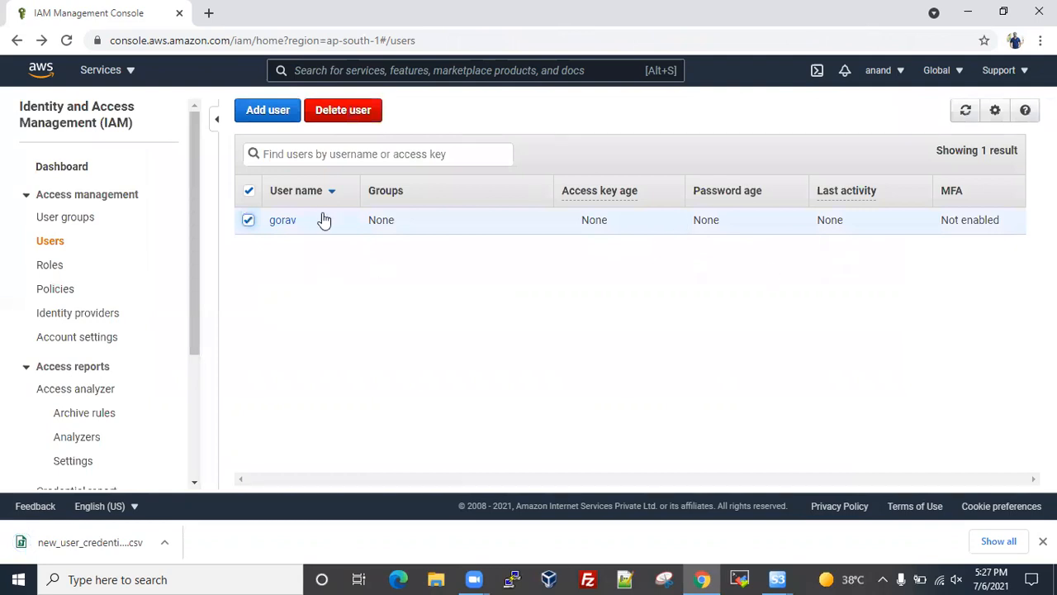
{"action": "left_click", "coordinate": [165, 547]}
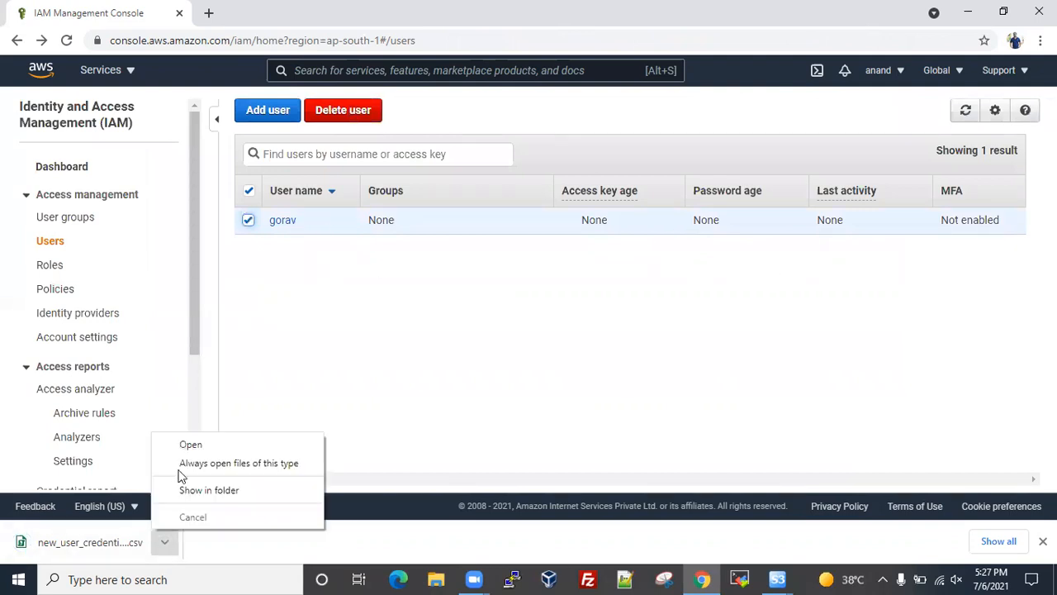
{"action": "left_click", "coordinate": [192, 446]}
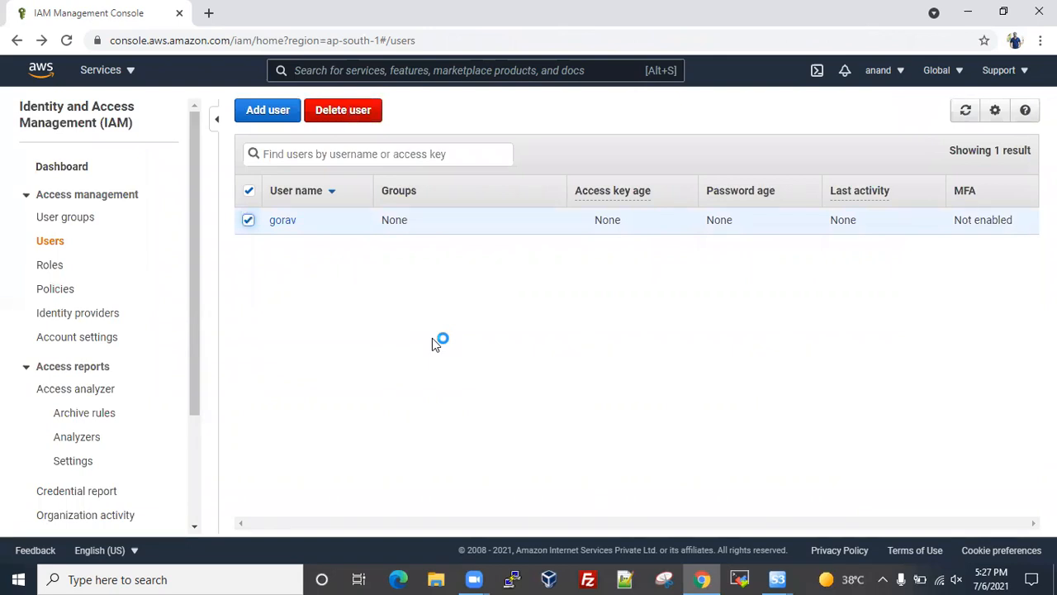
{"action": "left_click", "coordinate": [777, 579]}
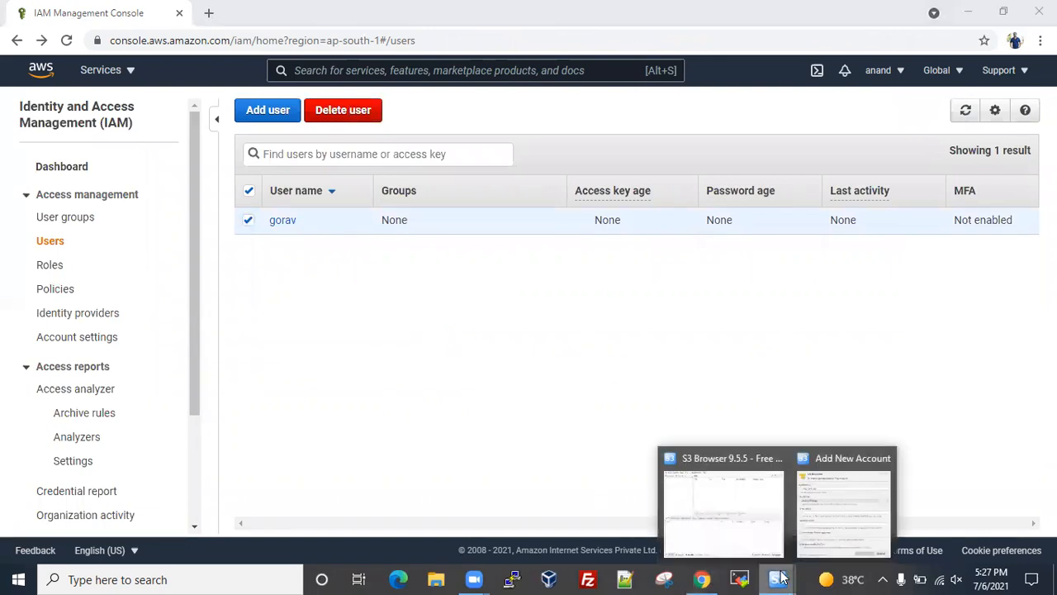
{"action": "left_click", "coordinate": [836, 529]}
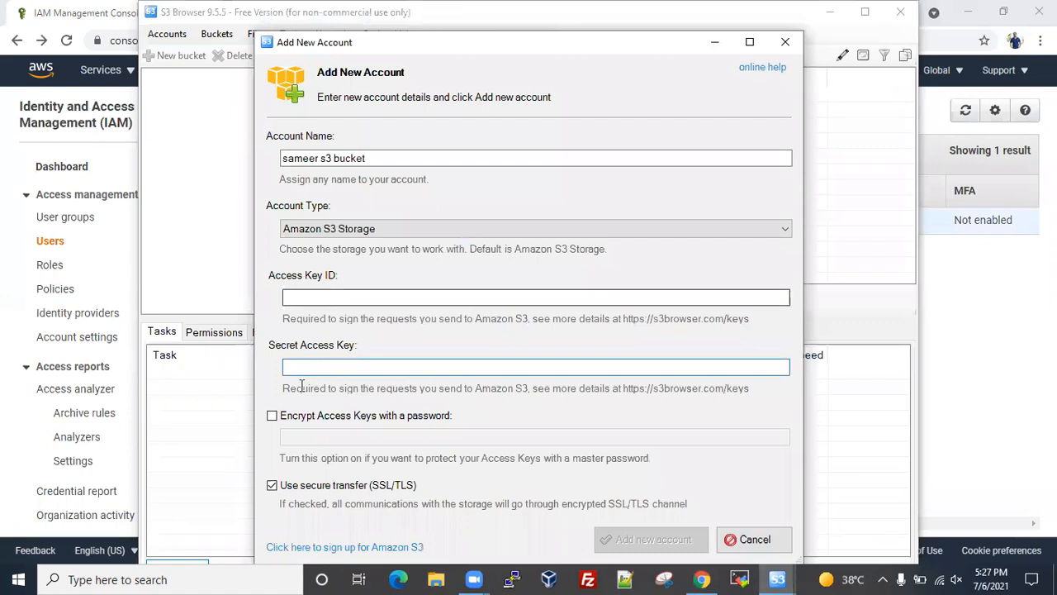
{"action": "left_click", "coordinate": [777, 579]}
{"action": "left_click", "coordinate": [836, 531]}
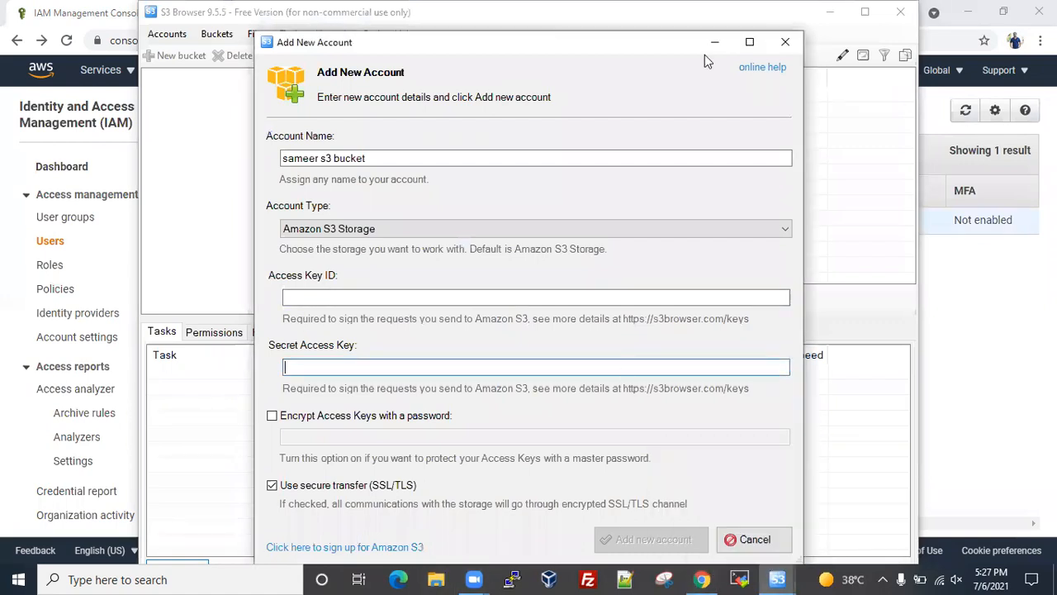
{"action": "left_click", "coordinate": [715, 41]}
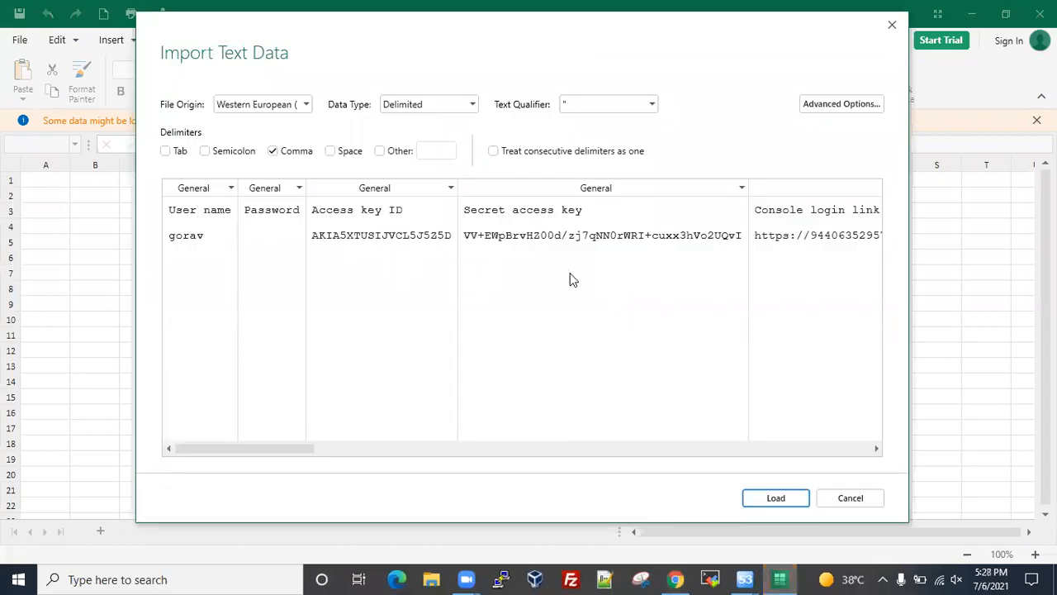
Load the credentials as comma-delimited data, dismiss the trial offer and fit the access key, secret key and login link columns to their contents
{"action": "left_click", "coordinate": [780, 501]}
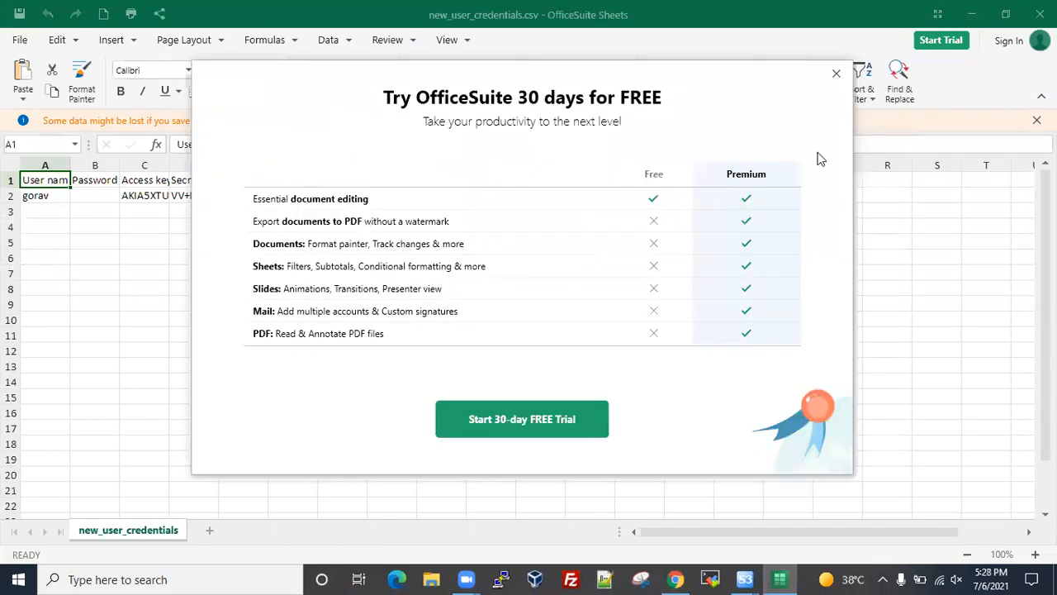
{"action": "left_click", "coordinate": [836, 73]}
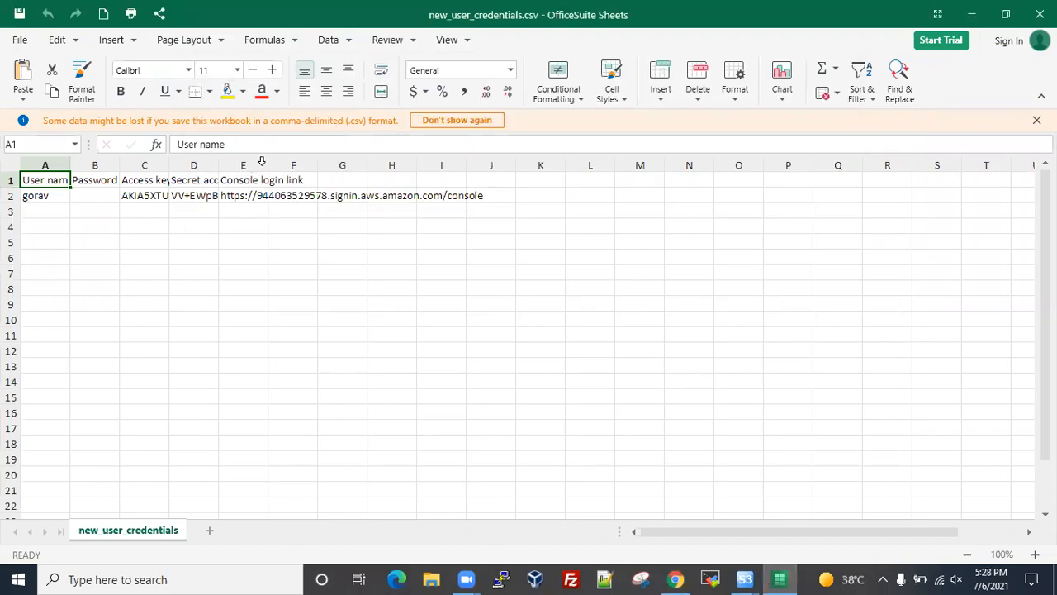
{"action": "double_click", "coordinate": [269, 162]}
{"action": "left_click_drag", "start_coordinate": [219, 161], "coordinate": [219, 161]}
{"action": "double_click", "coordinate": [218, 161]}
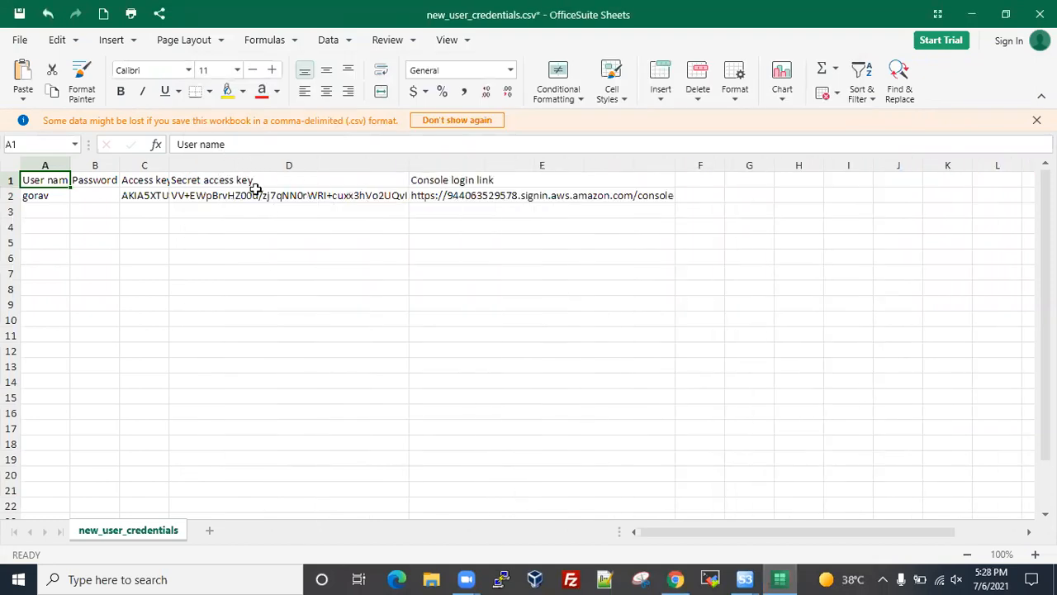
{"action": "double_click", "coordinate": [168, 159]}
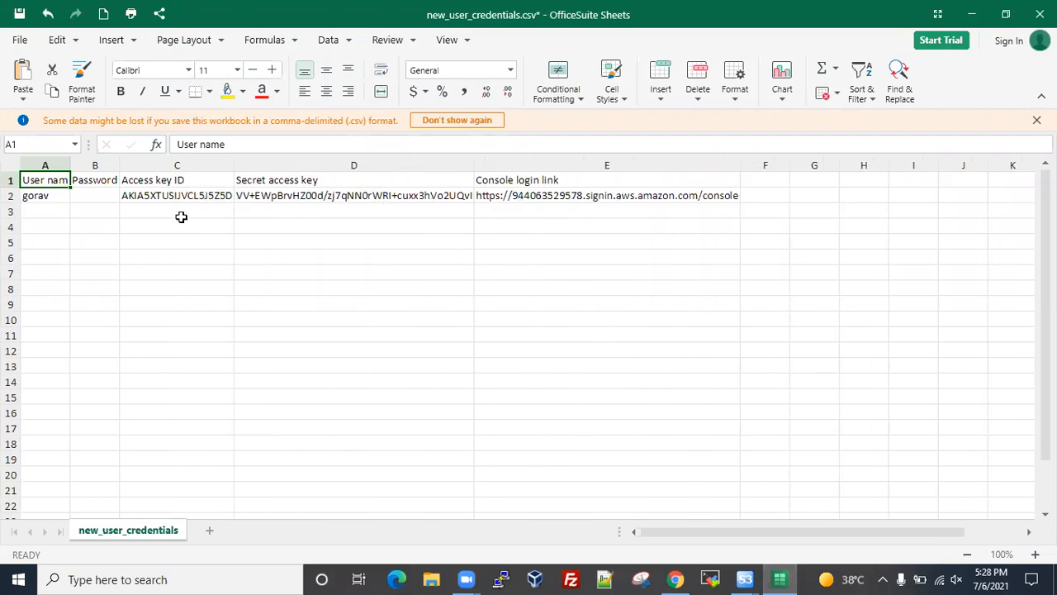
Copy the access key ID from the credentials sheet into the Access Key ID field of S3 Browser's new account
{"action": "left_click", "coordinate": [181, 223]}
{"action": "left_click", "coordinate": [187, 198]}
{"action": "key", "text": "ctrl+c"}
{"action": "mouse_move", "coordinate": [744, 579]}
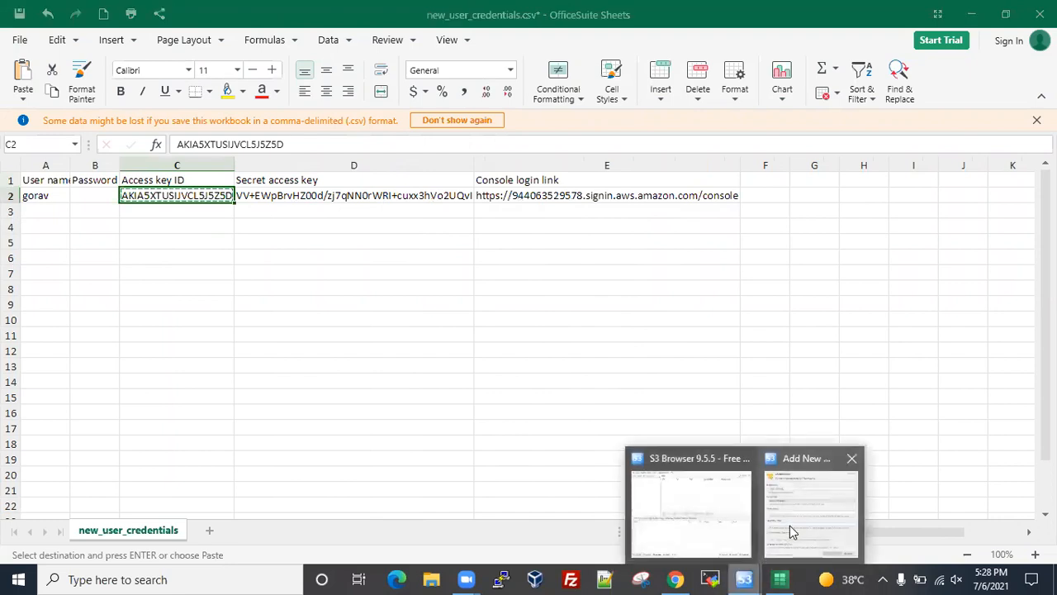
{"action": "left_click", "coordinate": [790, 525]}
{"action": "left_click", "coordinate": [316, 295]}
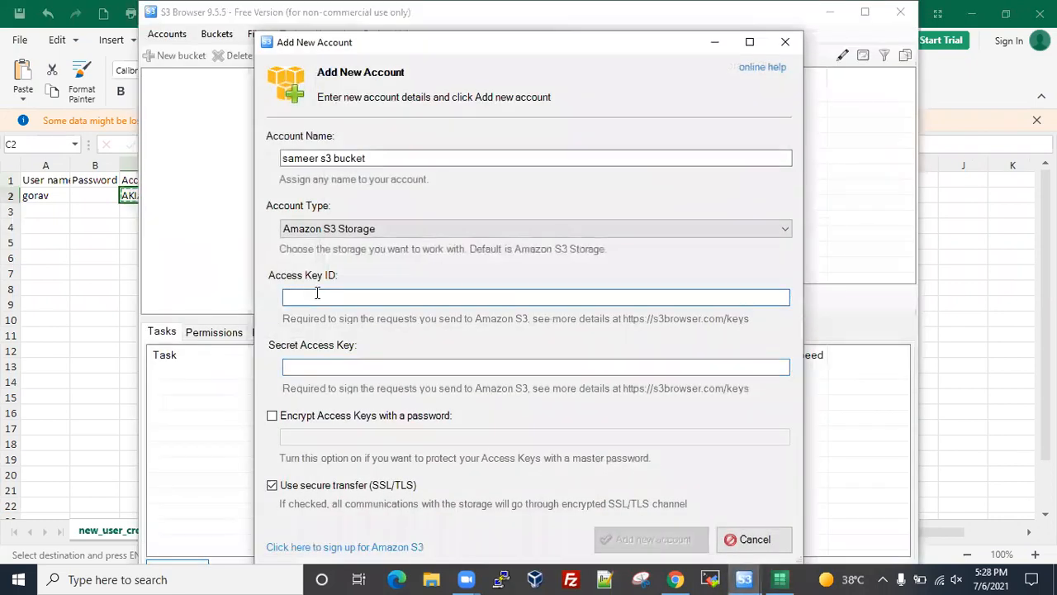
{"action": "key", "text": "ctrl+v"}
Copy the secret access key from the credentials sheet into S3 Browser's Secret Access Key field and add the new account
{"action": "left_click", "coordinate": [783, 579]}
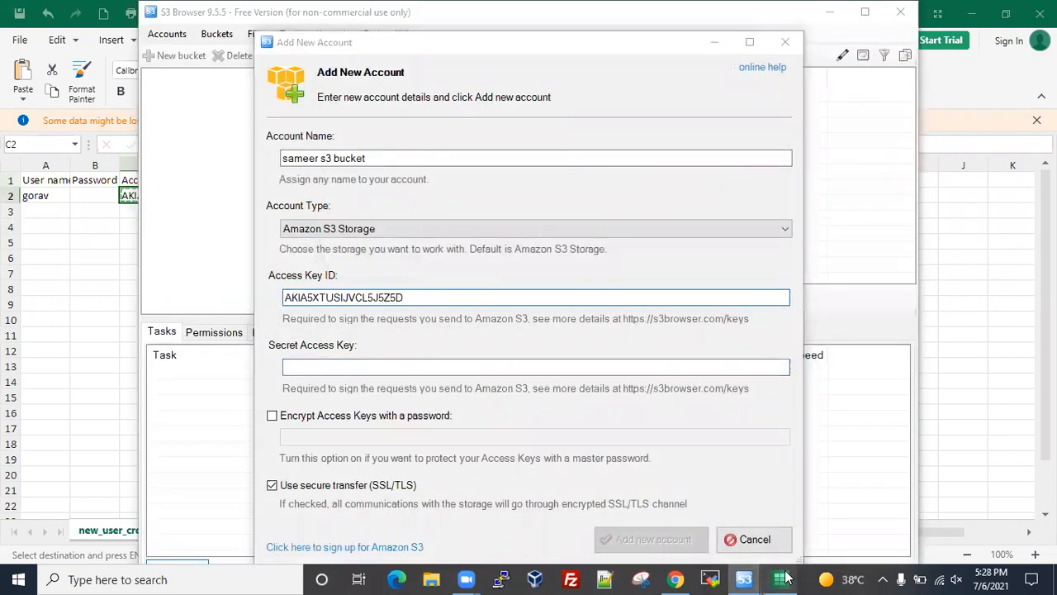
{"action": "left_click", "coordinate": [308, 196]}
{"action": "key", "text": "ctrl+c"}
{"action": "mouse_move", "coordinate": [744, 579]}
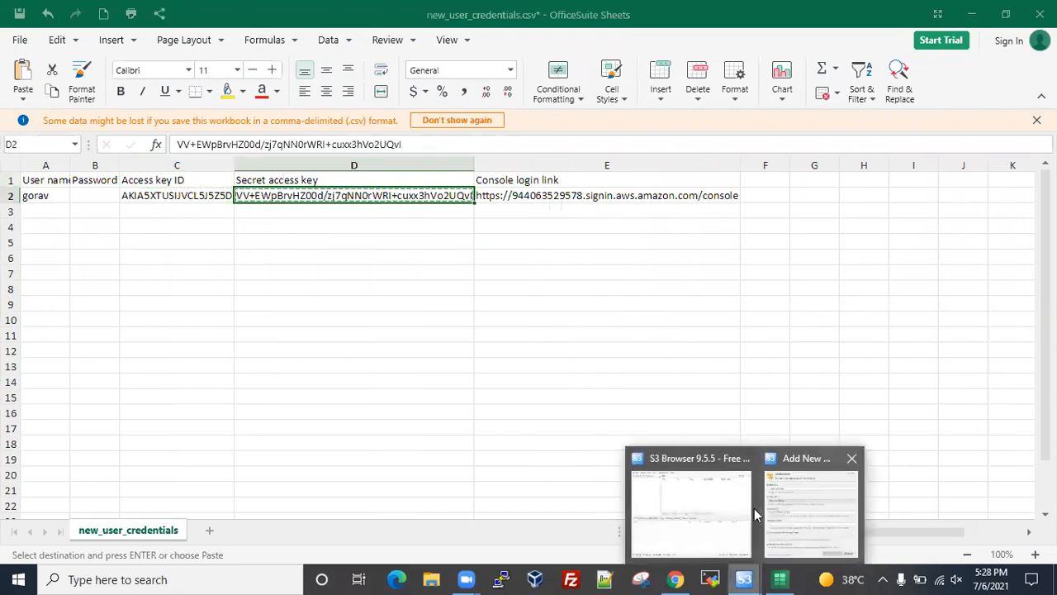
{"action": "left_click", "coordinate": [754, 508]}
{"action": "left_click", "coordinate": [326, 368]}
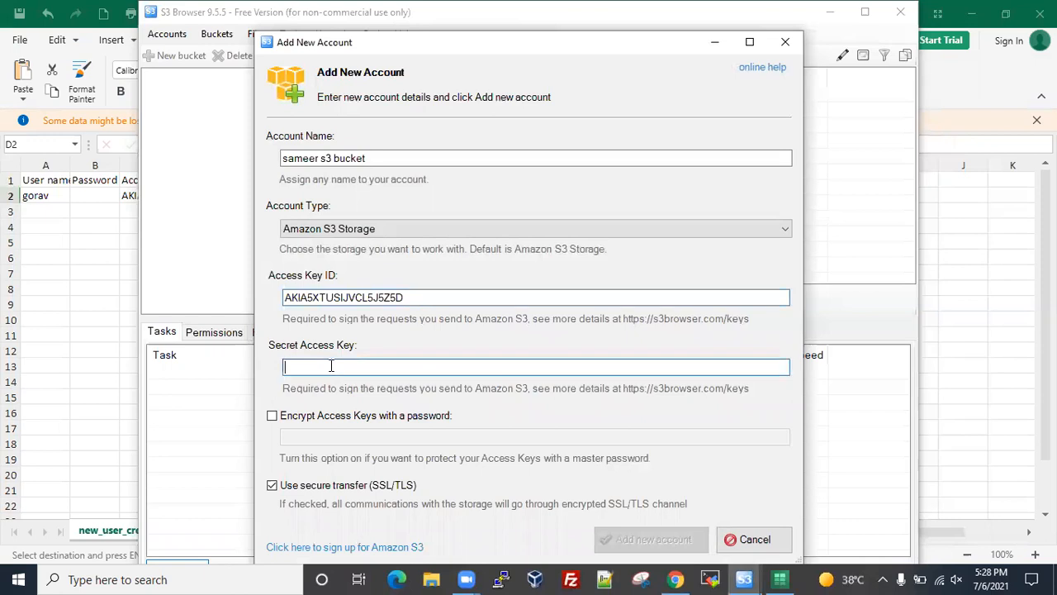
{"action": "key", "text": "ctrl+v"}
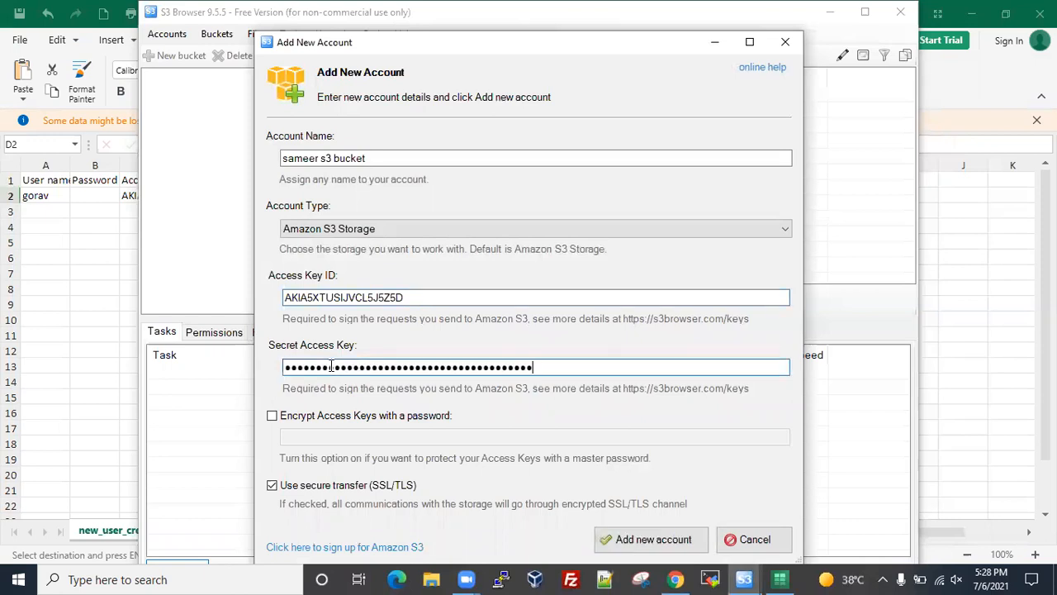
{"action": "left_click", "coordinate": [625, 539]}
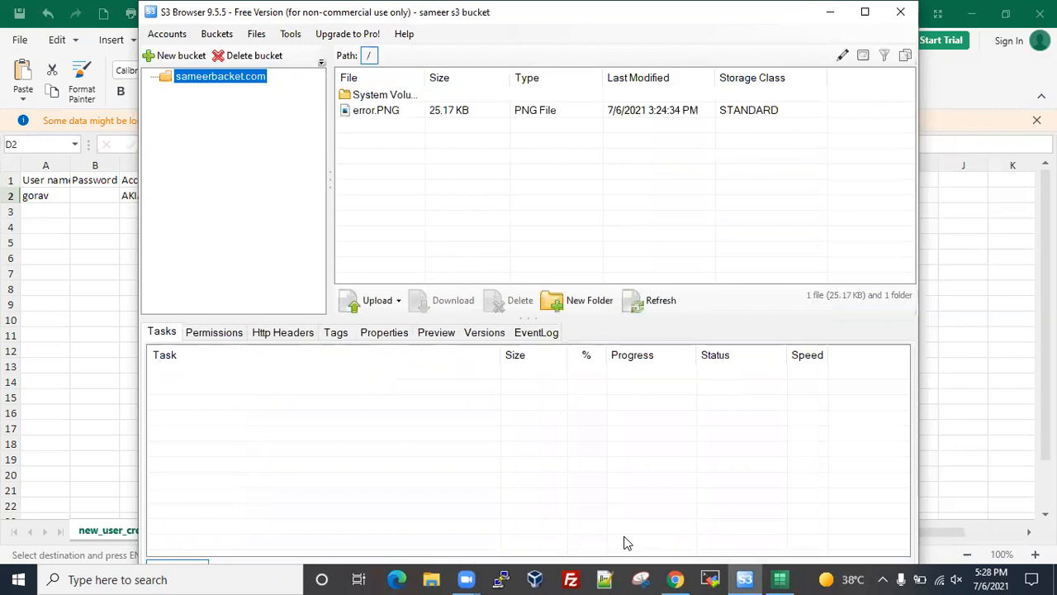
Minimize the S3 Browser window and sign out of the AWS Management Console in Chrome
{"action": "left_click", "coordinate": [866, 28]}
{"action": "left_click", "coordinate": [968, 10]}
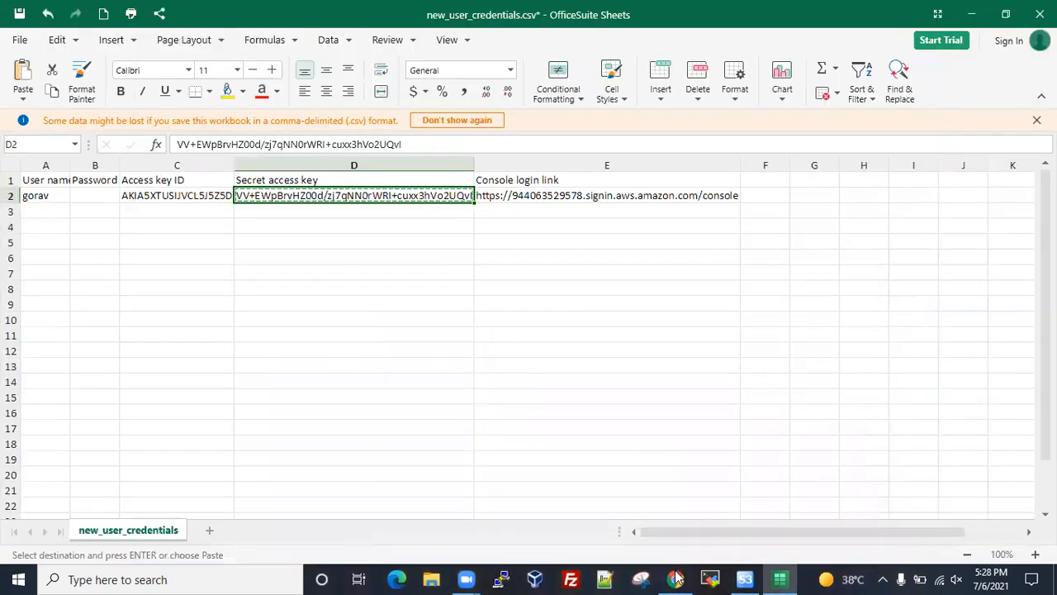
{"action": "left_click", "coordinate": [675, 578]}
{"action": "left_click", "coordinate": [886, 73]}
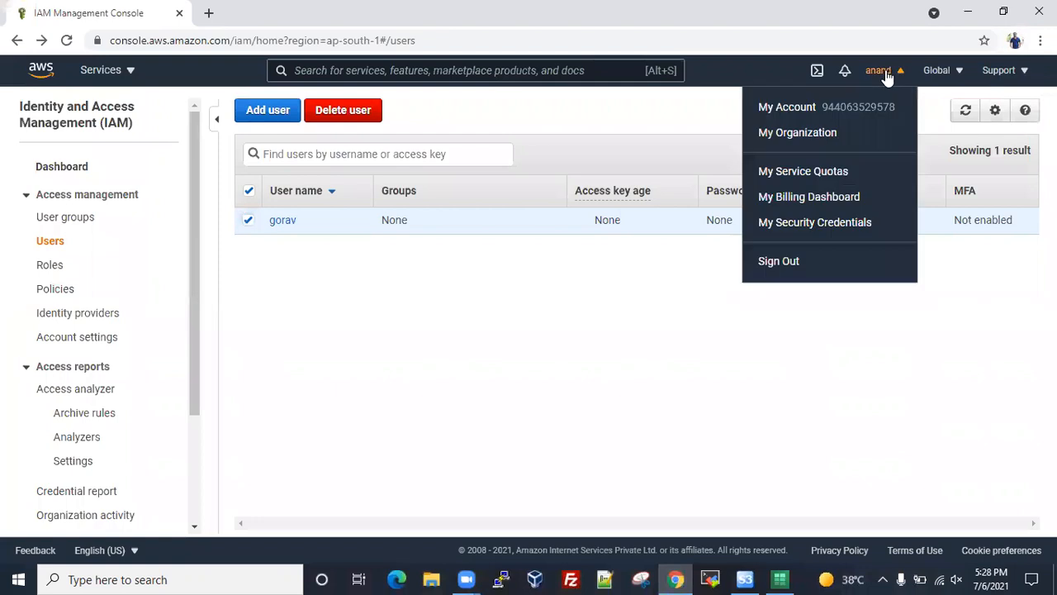
{"action": "left_click", "coordinate": [775, 262]}
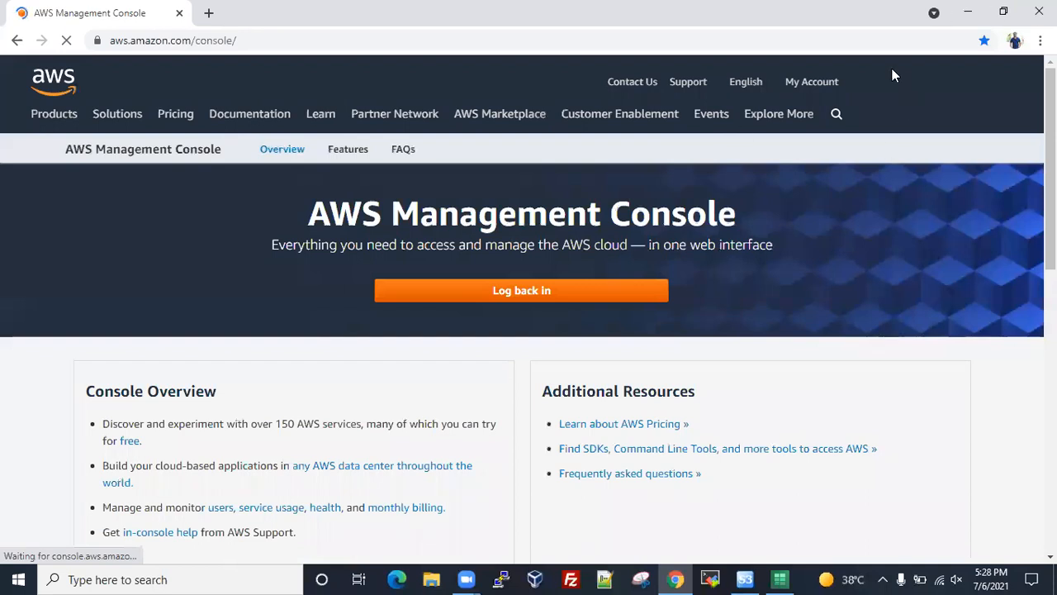
Switch to OfficeSuite Sheets and close the new_user_credentials.csv file without saving changes
{"action": "key", "text": "alt+Tab"}
{"action": "key", "text": "alt+F4"}
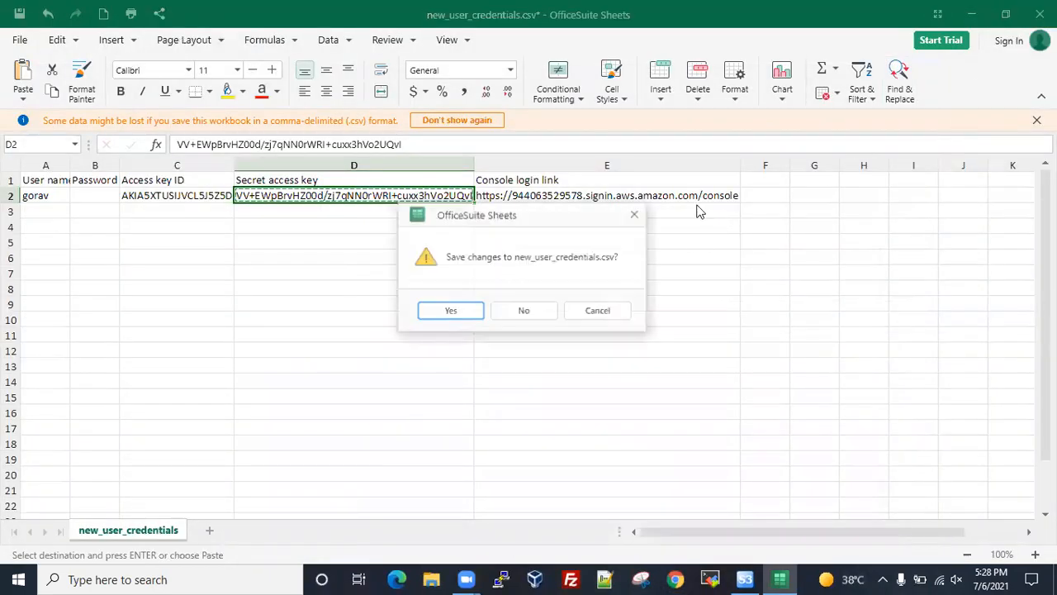
{"action": "left_click", "coordinate": [520, 316]}
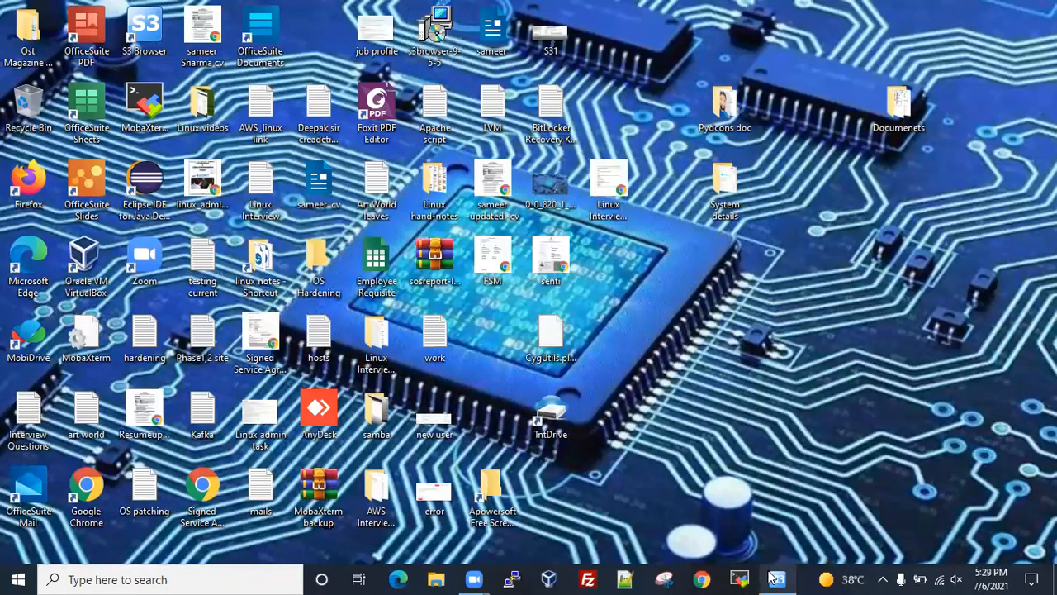
Close S3 Browser and launch it again from the desktop to reconnect to the saved account
{"action": "left_click", "coordinate": [777, 579]}
{"action": "left_click", "coordinate": [1038, 8]}
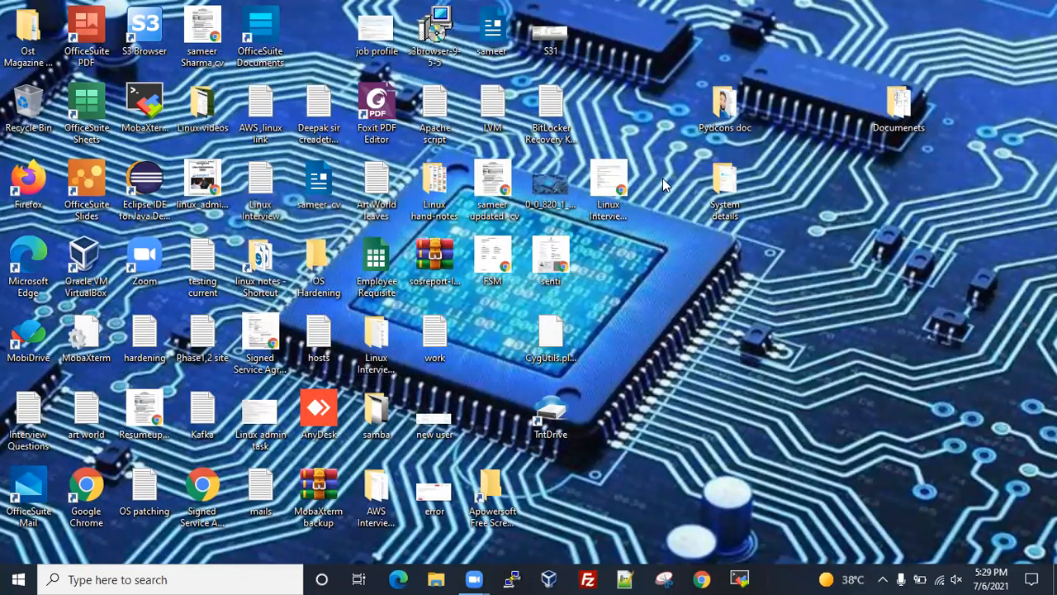
{"action": "left_click", "coordinate": [152, 35]}
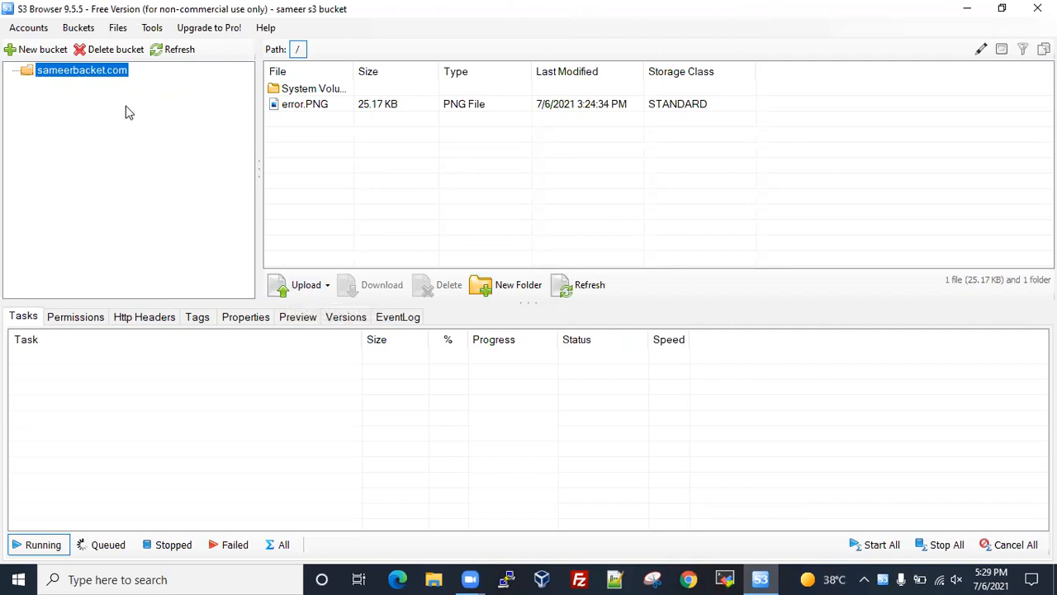
Delete the error.PNG file from the sameerbacket.com bucket and leave the System Volume Information folder unselected
{"action": "left_click", "coordinate": [300, 110]}
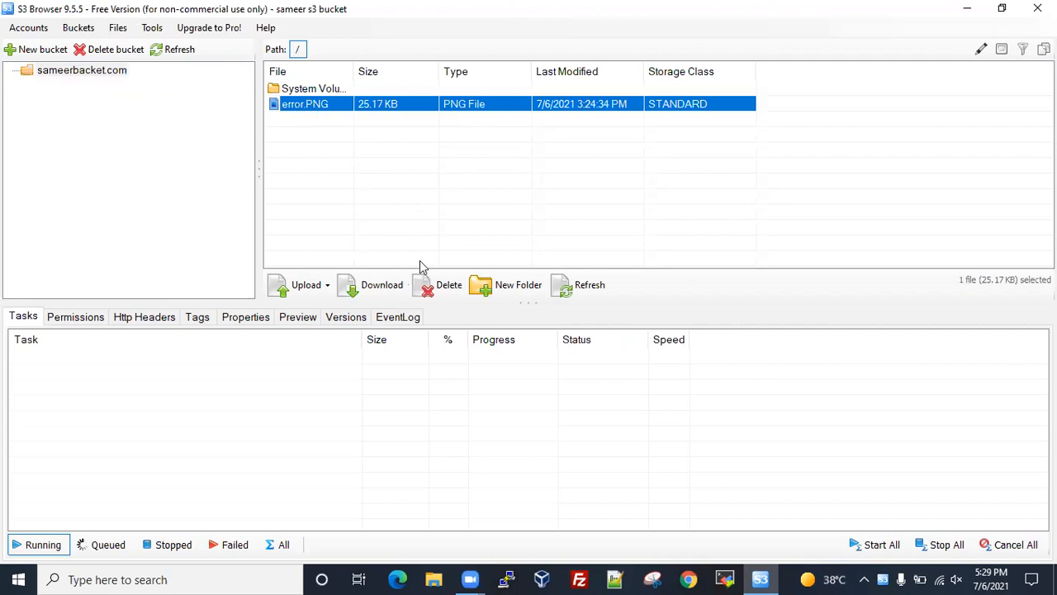
{"action": "left_click", "coordinate": [437, 289]}
{"action": "left_click", "coordinate": [550, 344]}
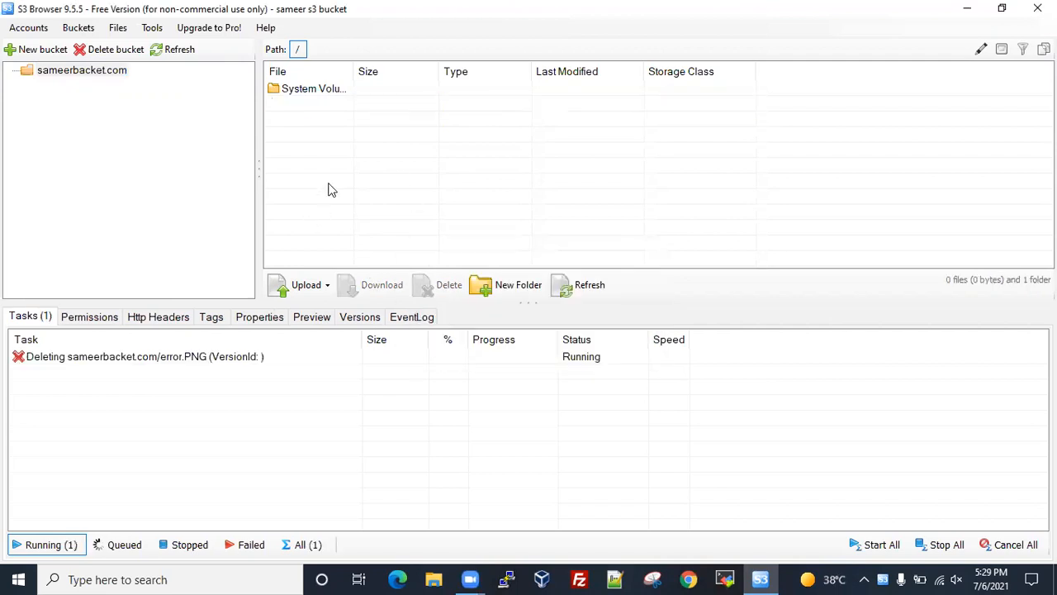
{"action": "left_click", "coordinate": [316, 95]}
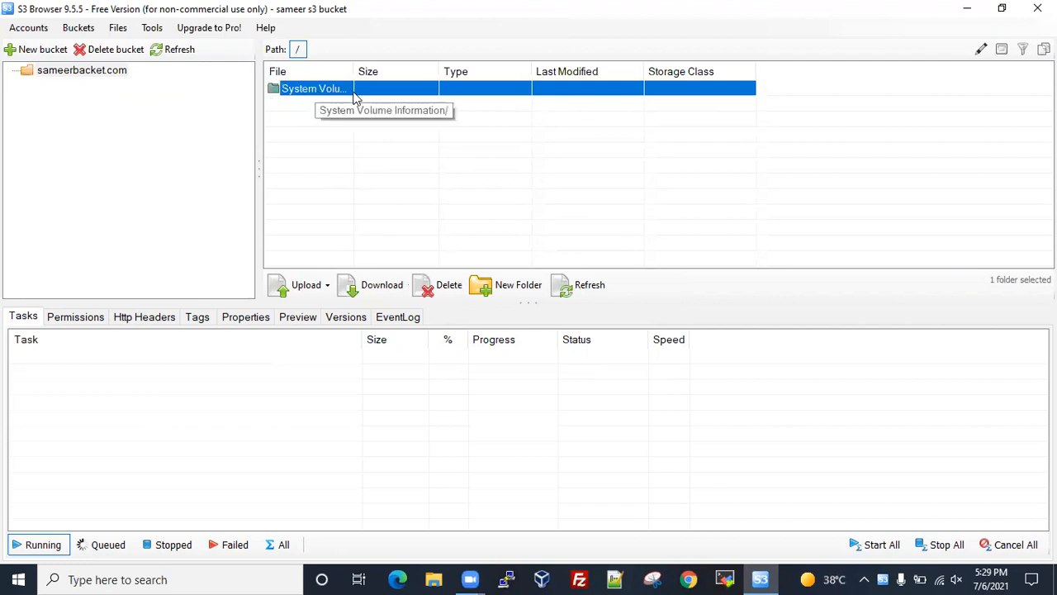
{"action": "left_click", "coordinate": [311, 116]}
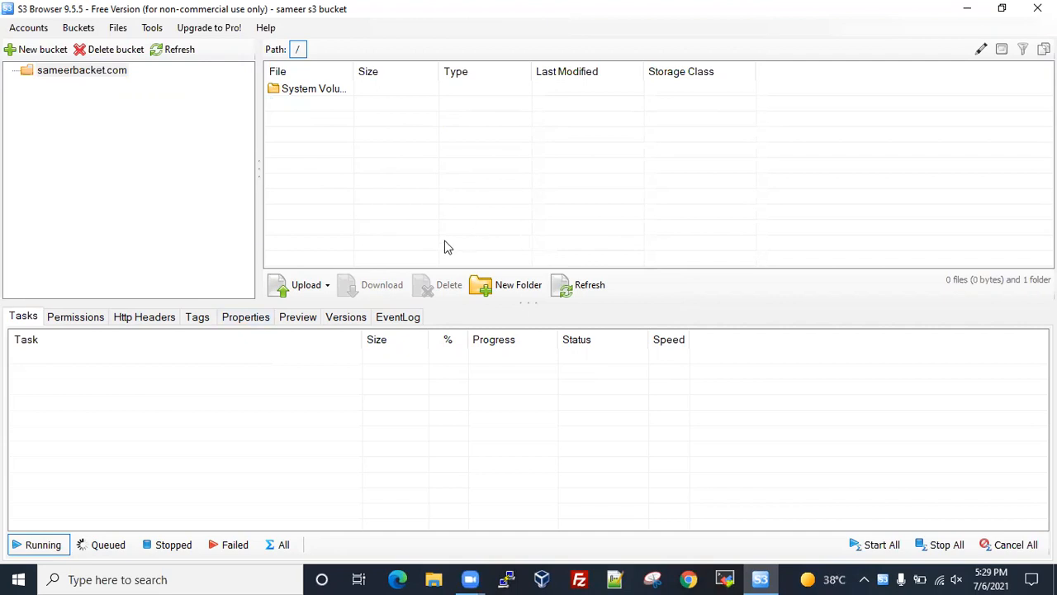
Start uploading the DevOPS-2 Linux archive from the Documents folder to the bucket and cancel its upload task
{"action": "left_click", "coordinate": [293, 289]}
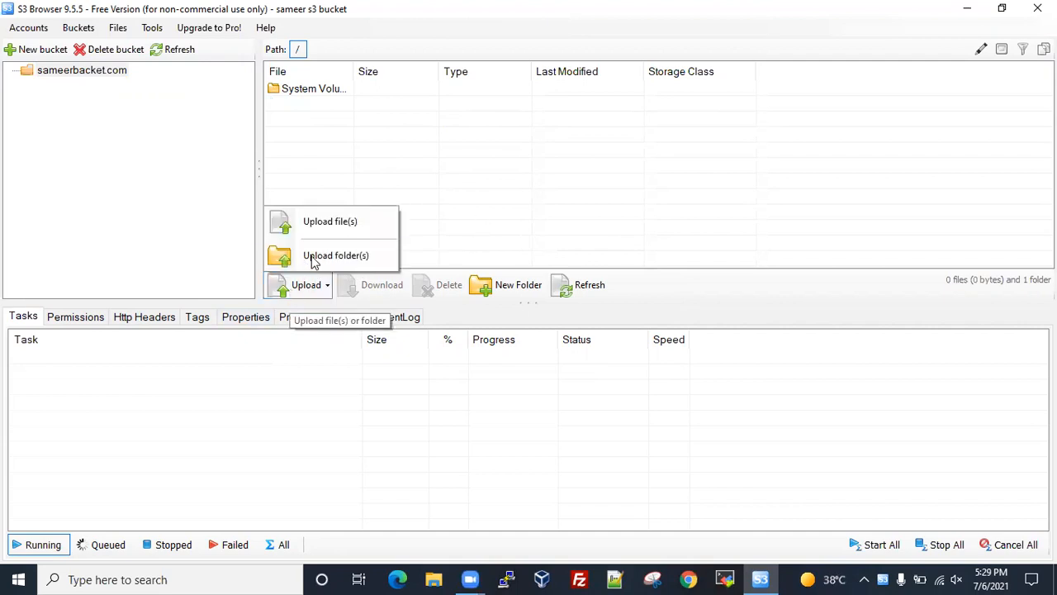
{"action": "left_click", "coordinate": [322, 220]}
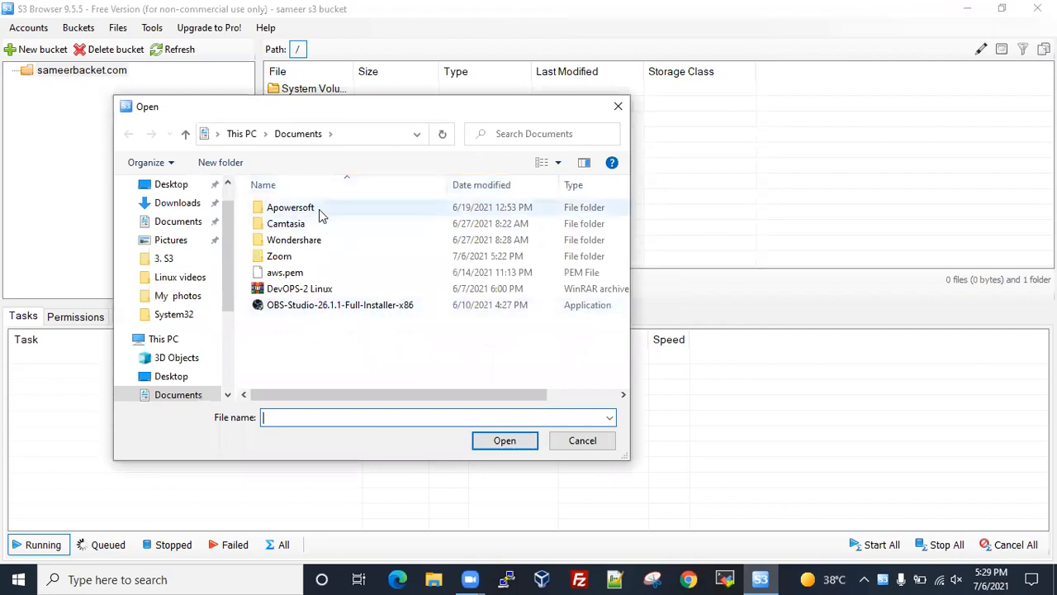
{"action": "left_click", "coordinate": [305, 290]}
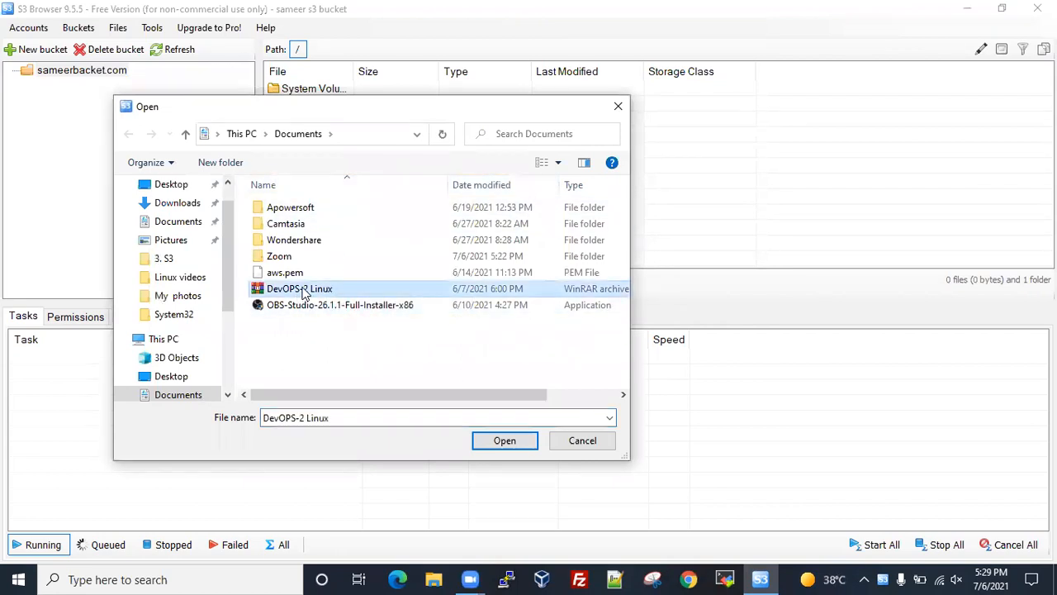
{"action": "left_click", "coordinate": [505, 441]}
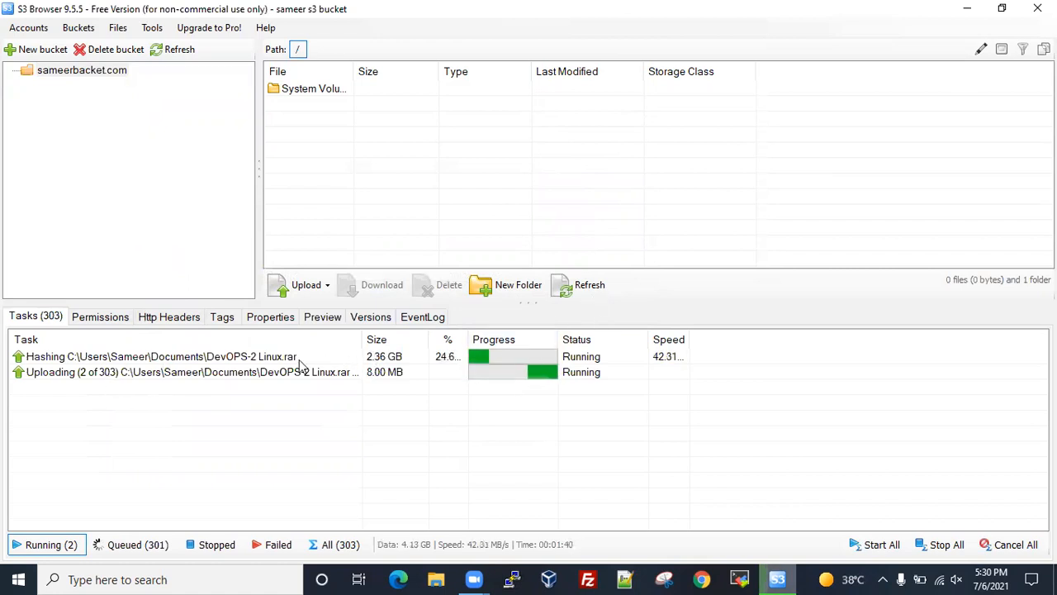
{"action": "right_click", "coordinate": [257, 354]}
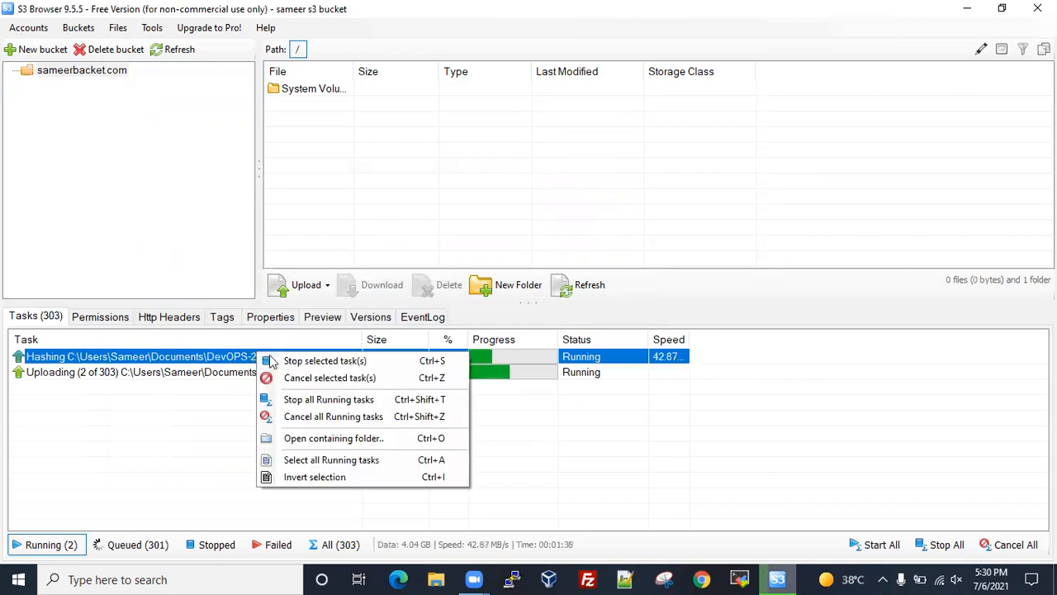
{"action": "left_click", "coordinate": [294, 378]}
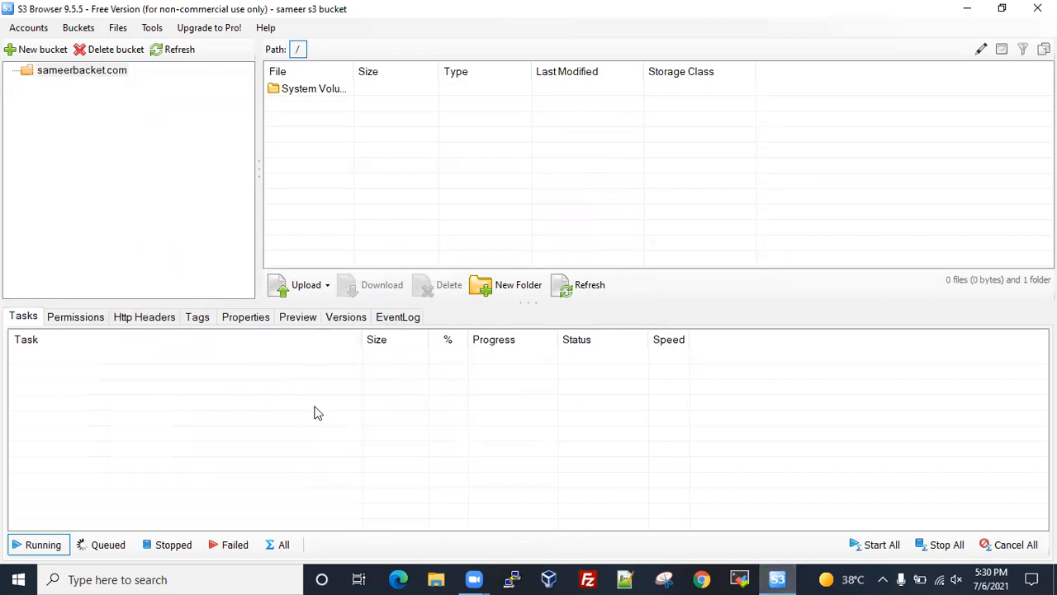
Upload the aws.pem file from the Documents folder to the root of the sameerbacket.com bucket
{"action": "left_click", "coordinate": [289, 289]}
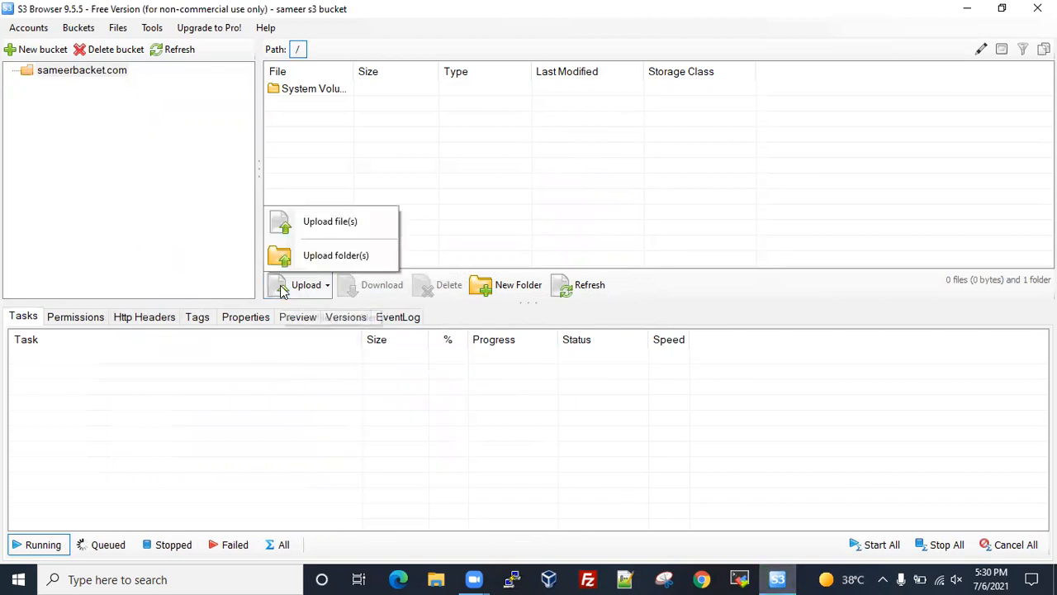
{"action": "left_click", "coordinate": [333, 224]}
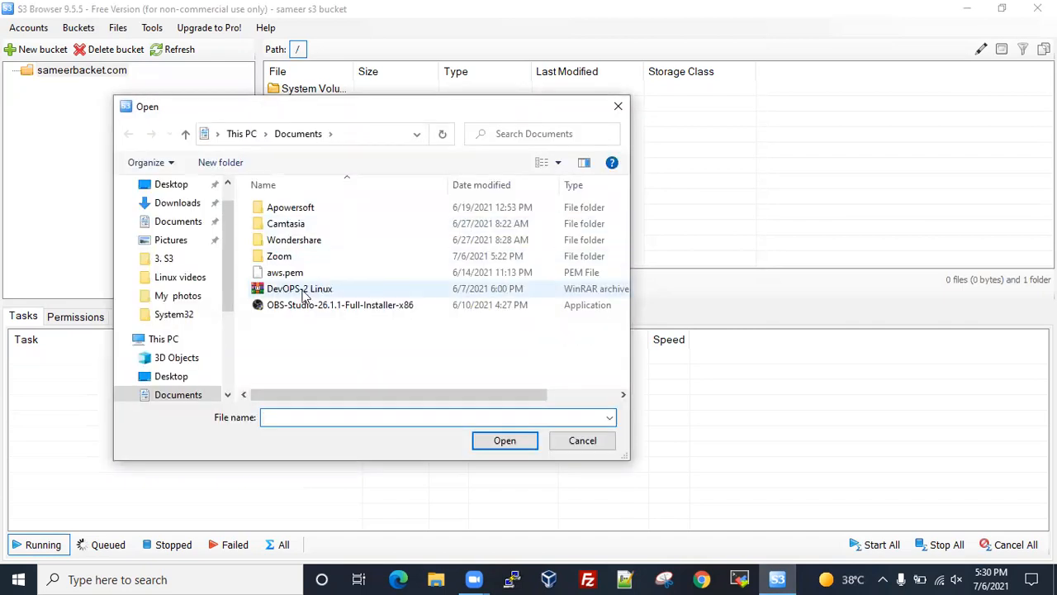
{"action": "left_click", "coordinate": [291, 278]}
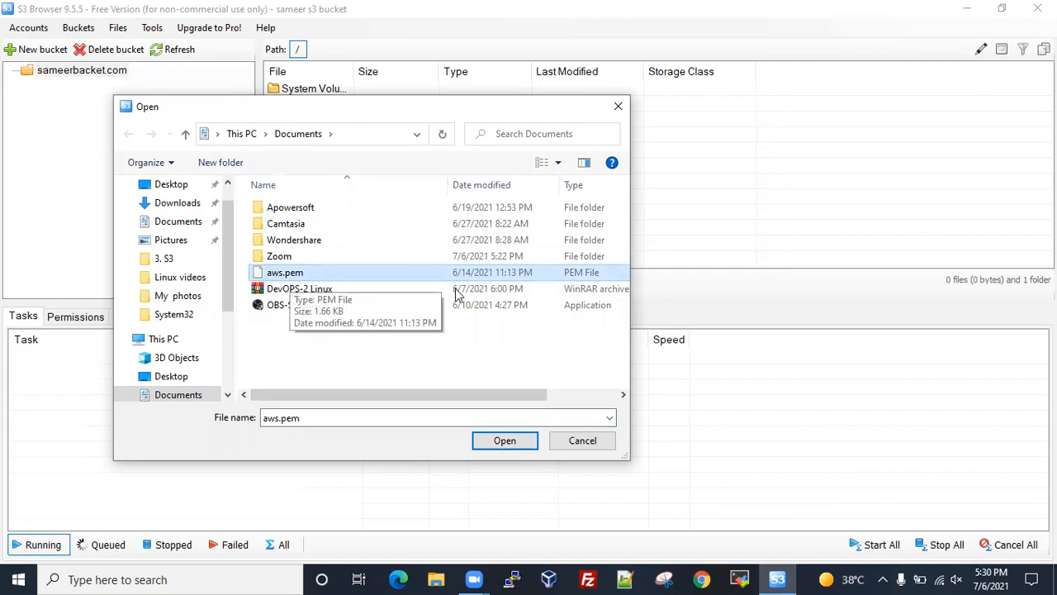
{"action": "left_click", "coordinate": [482, 441]}
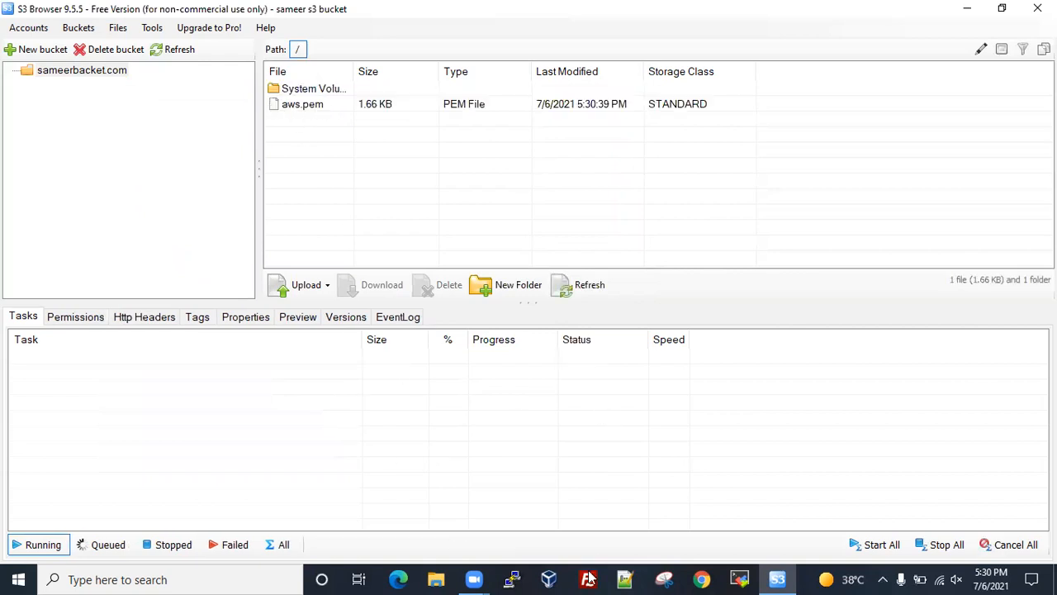
Open the AWS Management Console sign-in page in Chrome from the saved bookmark
{"action": "left_click", "coordinate": [702, 579]}
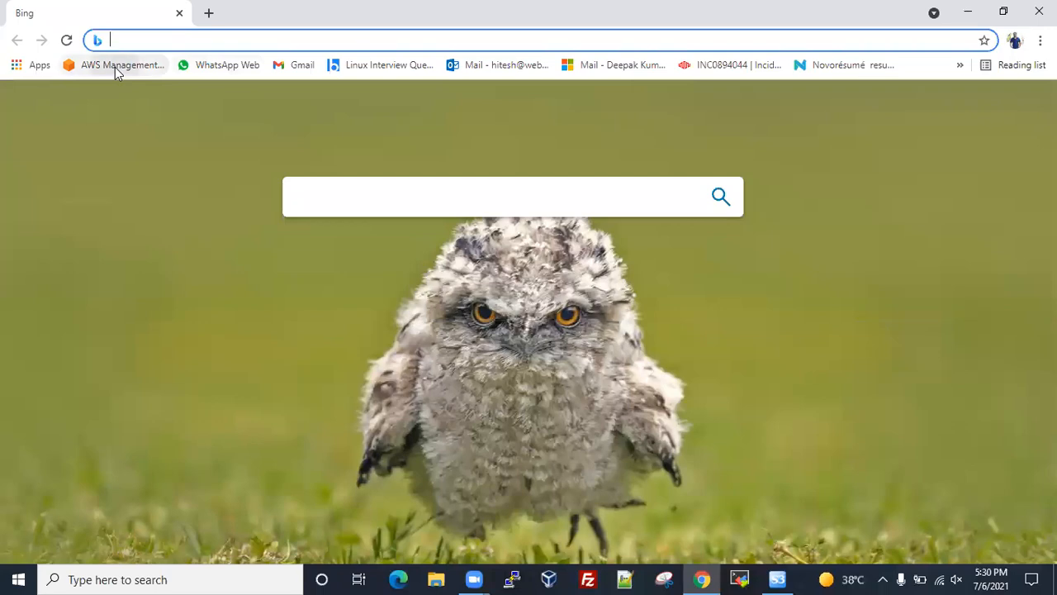
{"action": "left_click", "coordinate": [116, 66]}
{"action": "left_click", "coordinate": [776, 576]}
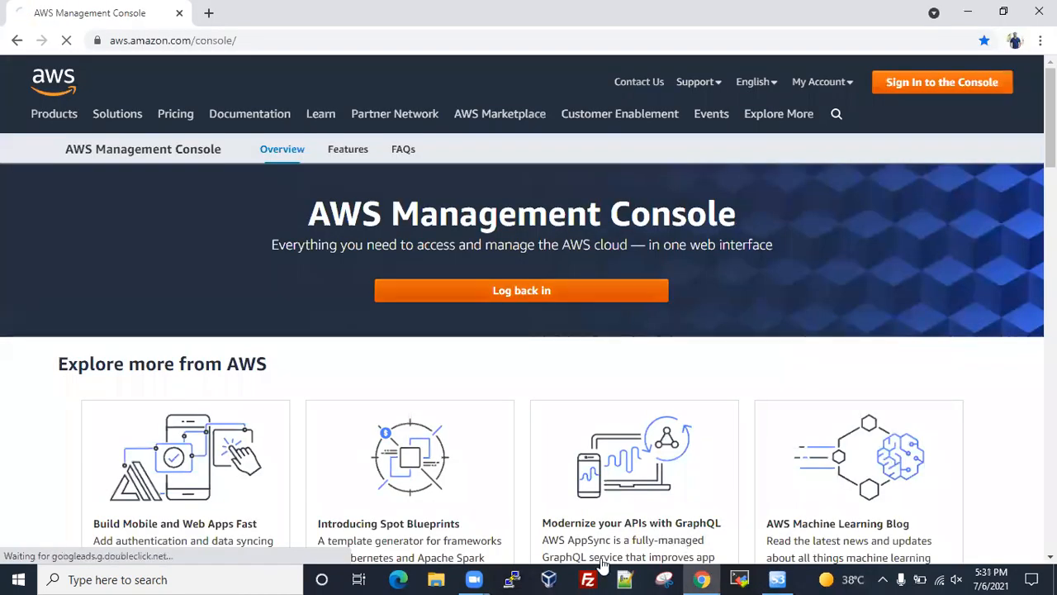
{"action": "left_click", "coordinate": [777, 579]}
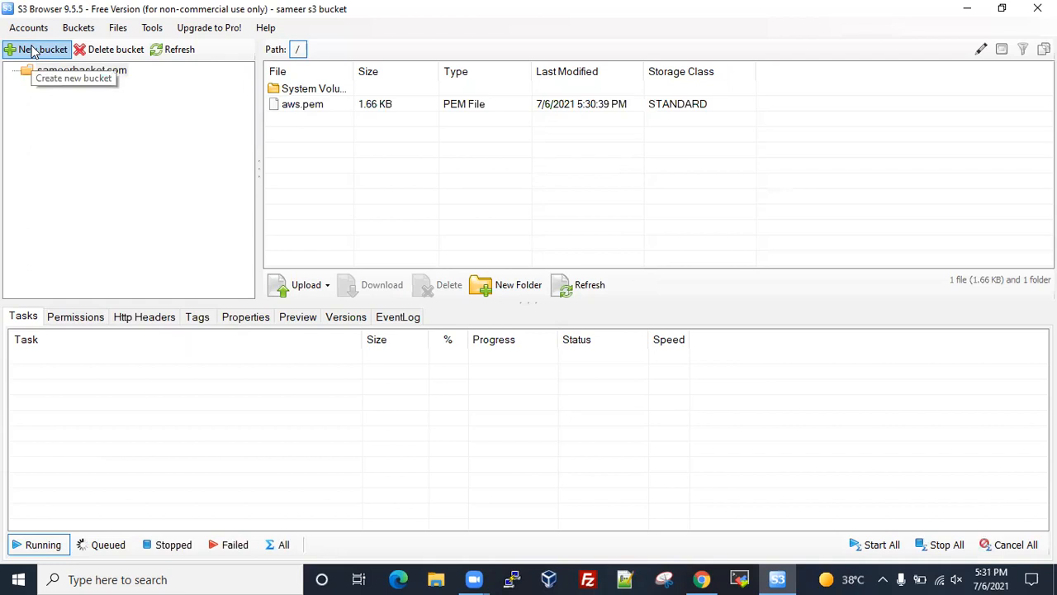
{"action": "left_click", "coordinate": [706, 578]}
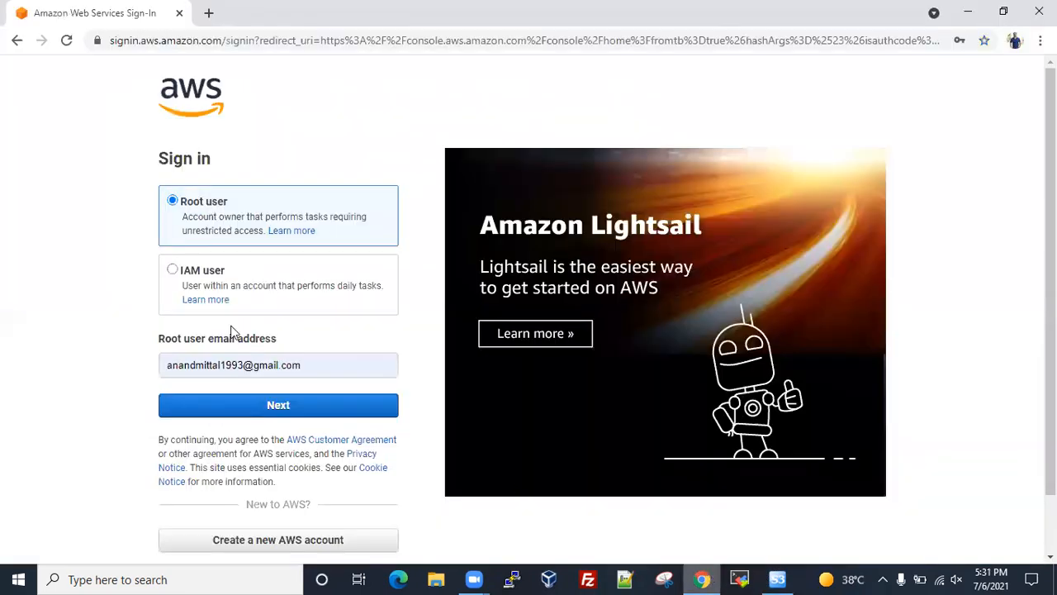
Sign in to AWS as the root user with the prefilled email, the security check characters and the account password
{"action": "left_click", "coordinate": [231, 404]}
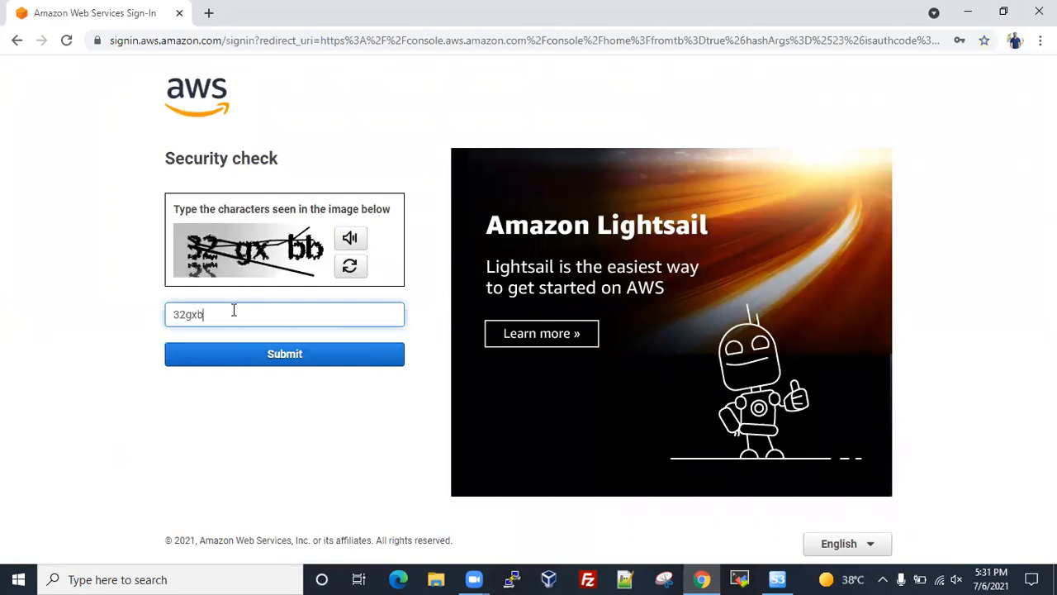
{"action": "key", "text": "Return"}
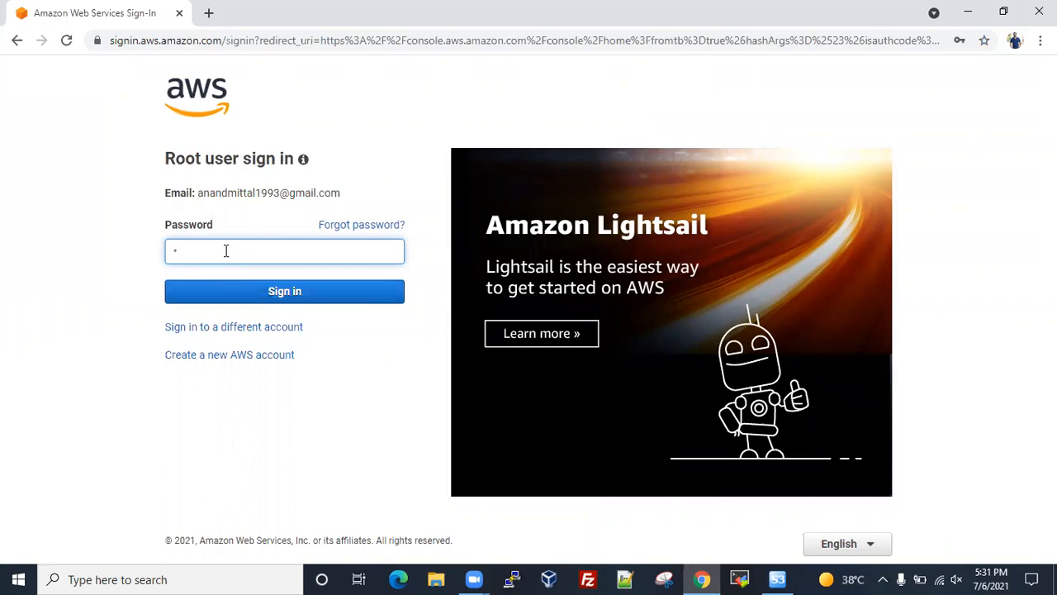
{"action": "key", "text": "BackSpace"}
{"action": "type", "text": "•"}
{"action": "key", "text": "BackSpace"}
{"action": "left_click", "coordinate": [234, 292]}
{"action": "left_click", "coordinate": [227, 294]}
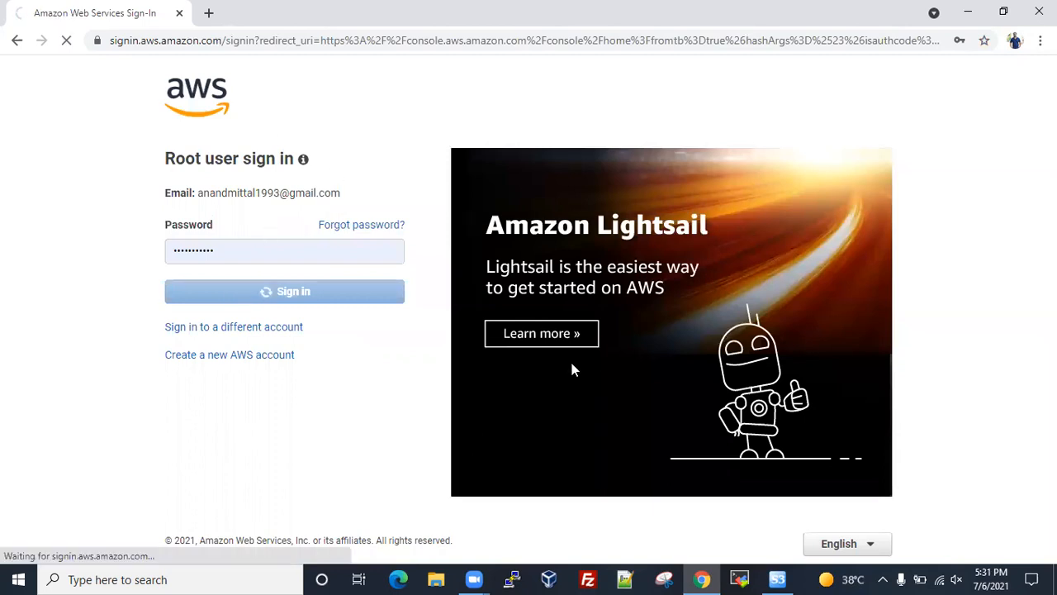
Open the sameerbacket.com bucket in the Amazon S3 console and compare its objects with the listing in S3 Browser
{"action": "left_click", "coordinate": [778, 577]}
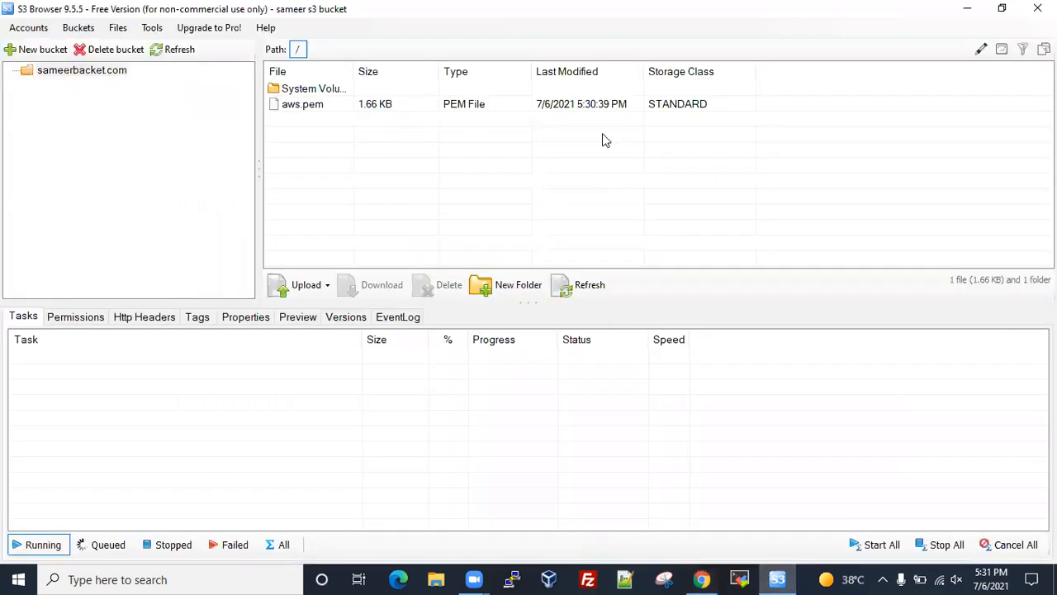
{"action": "left_click", "coordinate": [967, 8]}
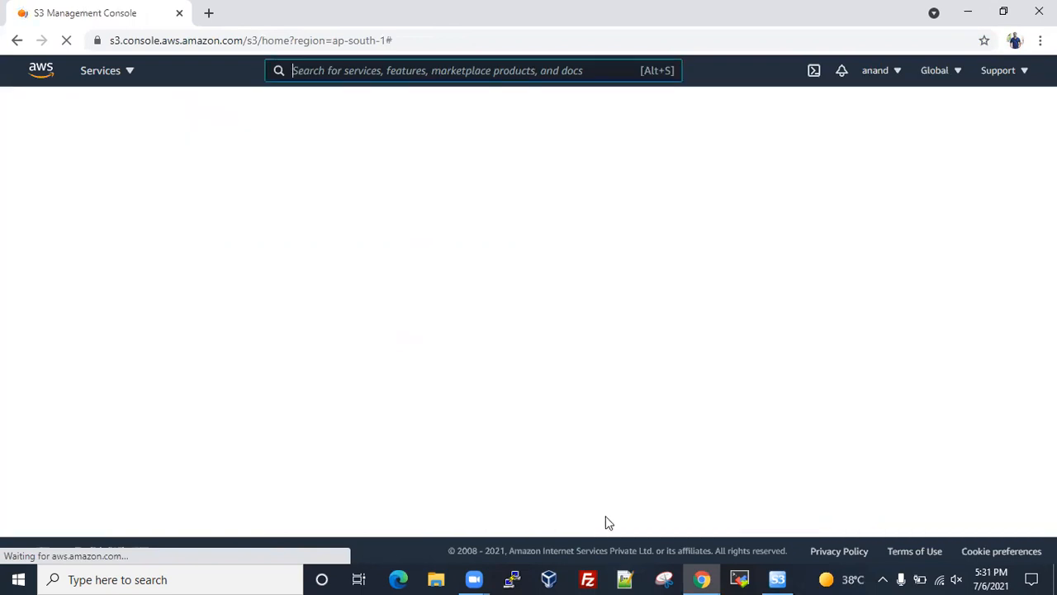
{"action": "left_click", "coordinate": [785, 578]}
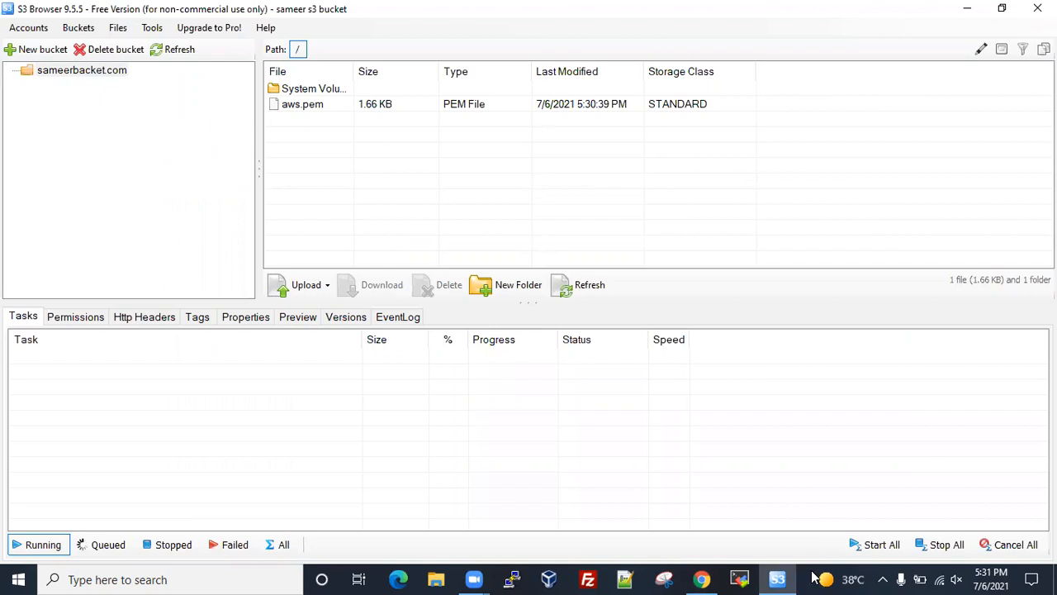
{"action": "left_click", "coordinate": [701, 579]}
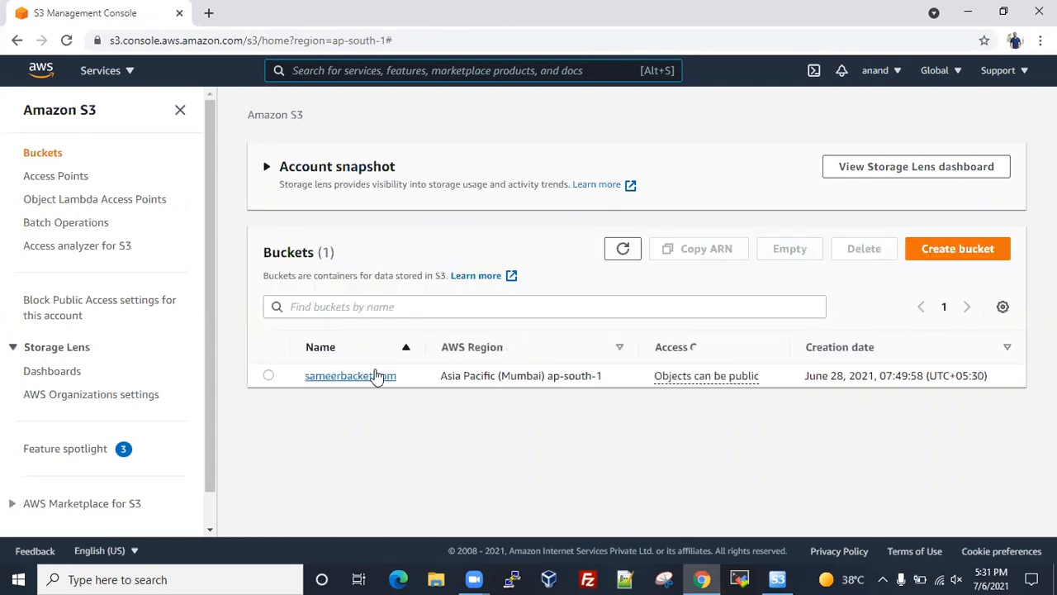
{"action": "left_click", "coordinate": [352, 377]}
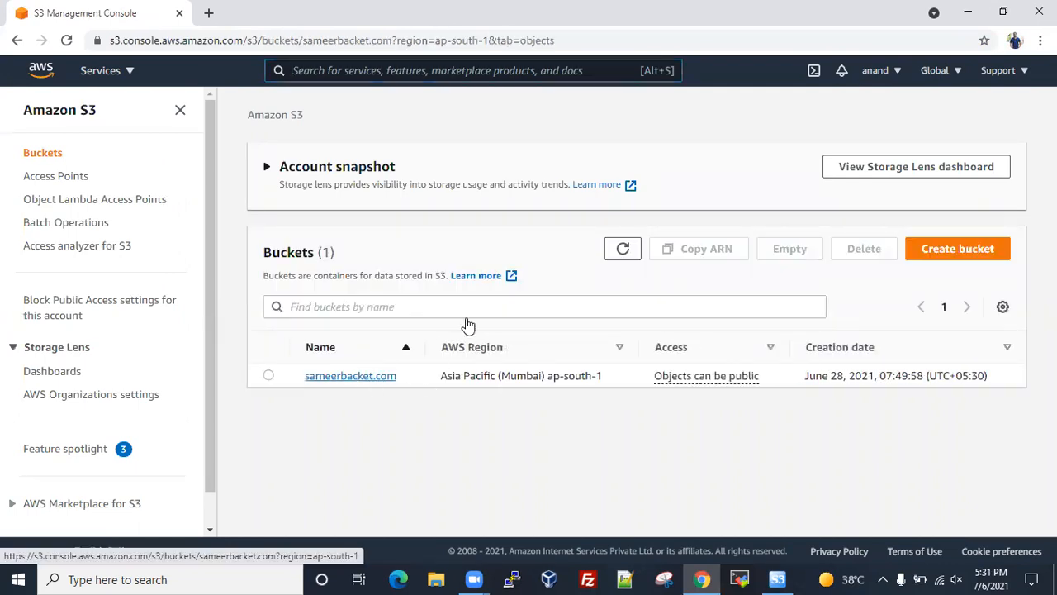
{"action": "scroll", "coordinate": [514, 398], "scroll_direction": "down", "scroll_amount": 1}
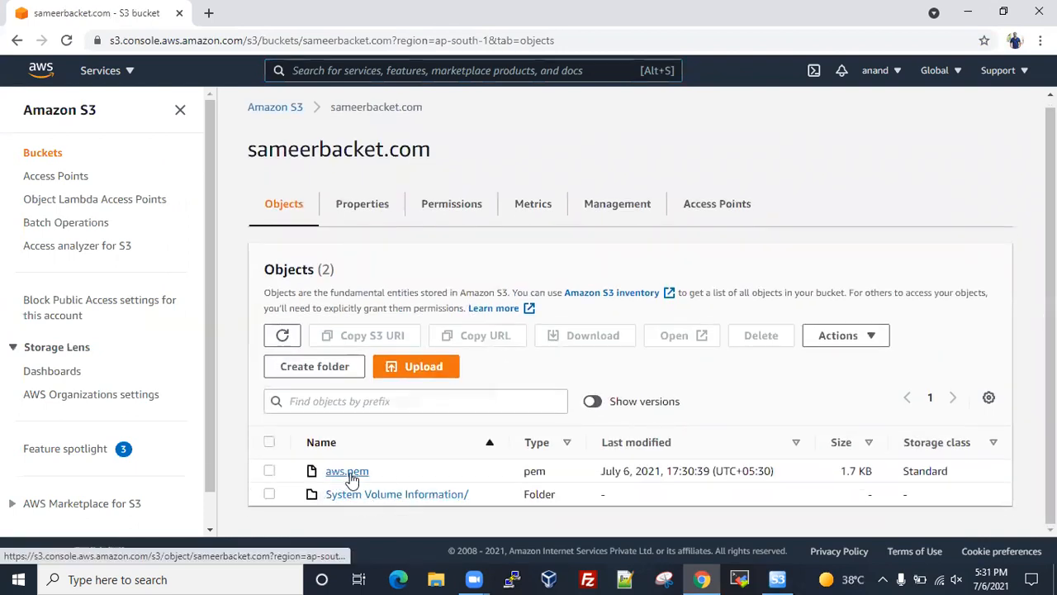
{"action": "left_click", "coordinate": [776, 579]}
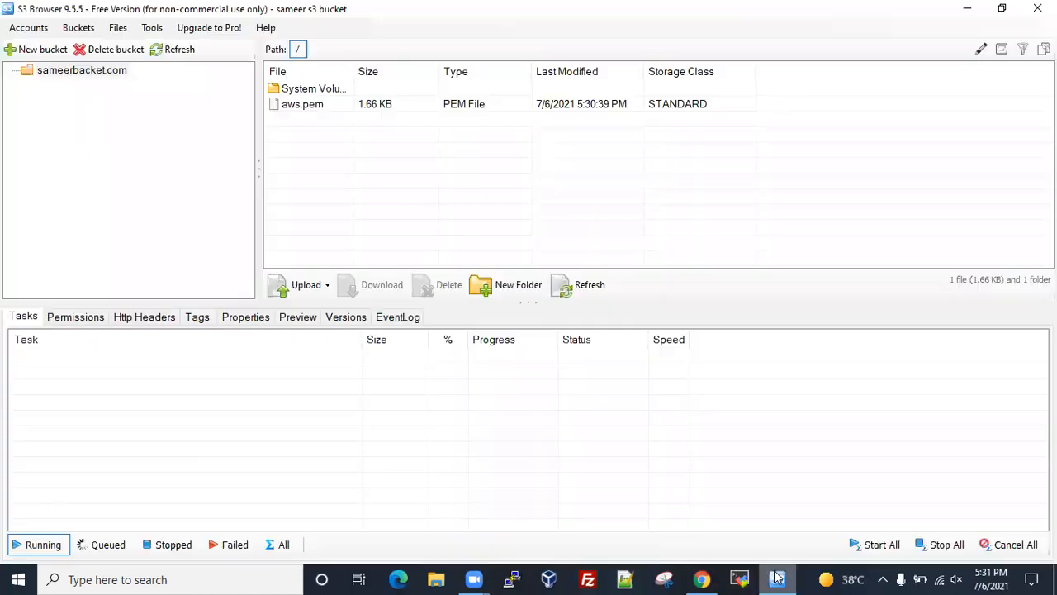
Delete aws.pem from the sameerbacket.com bucket in S3 Browser, and refresh the bucket's object list in the AWS console in Chrome
{"action": "left_click", "coordinate": [285, 107]}
{"action": "left_click", "coordinate": [447, 286]}
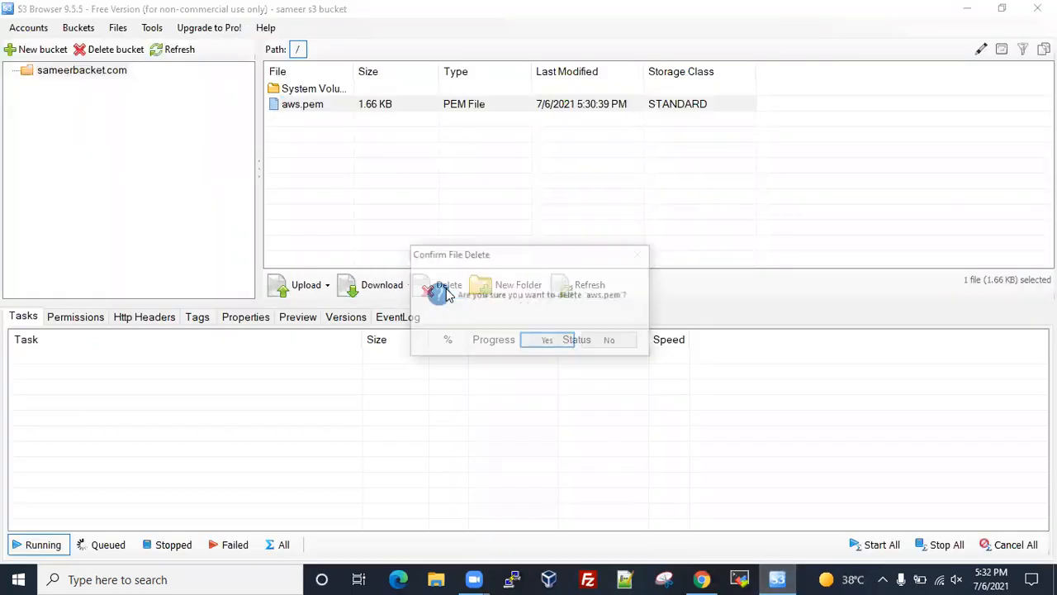
{"action": "left_click", "coordinate": [545, 342]}
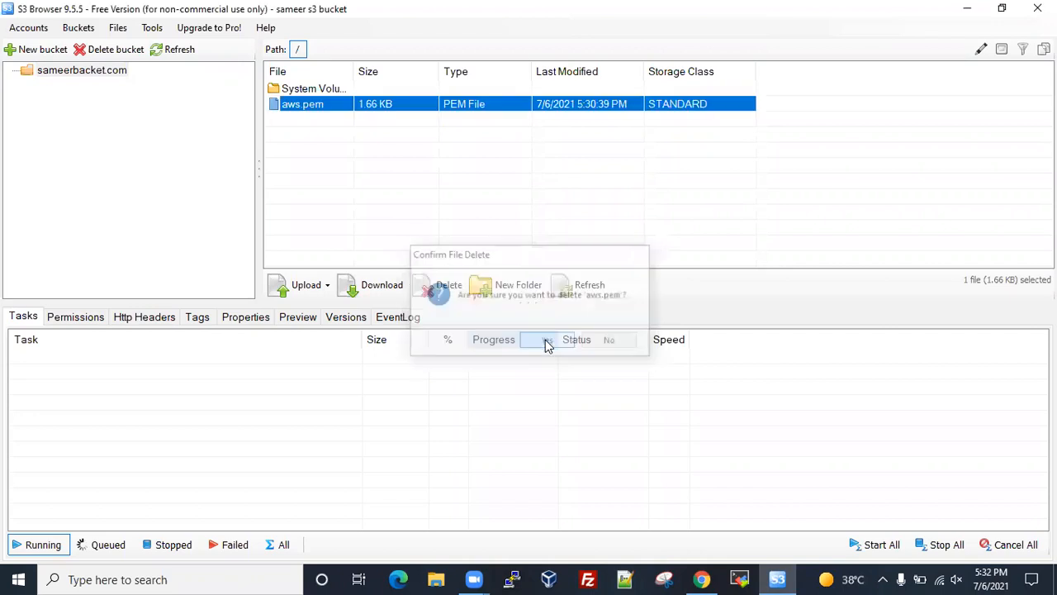
{"action": "left_click", "coordinate": [701, 579]}
{"action": "left_click", "coordinate": [282, 334]}
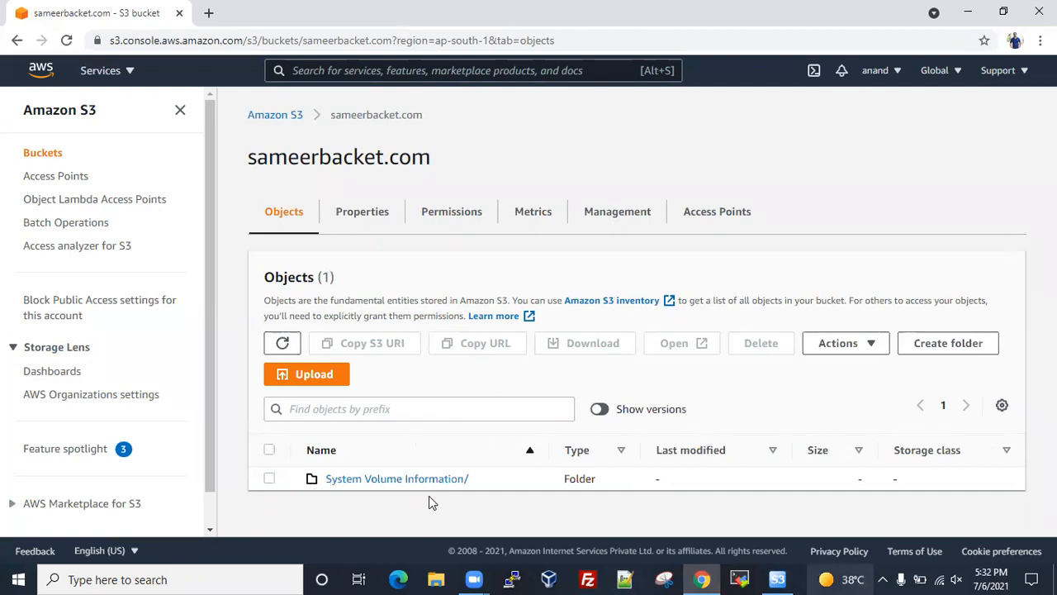
Switch back to S3 Browser and delete the System Volume Information folder from the bucket
{"action": "left_click", "coordinate": [777, 579]}
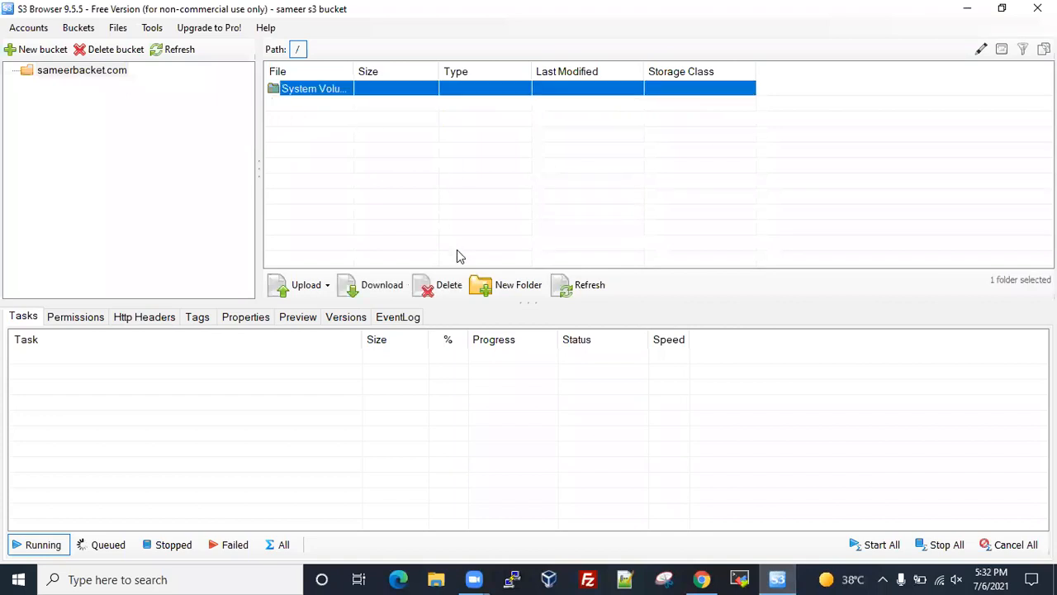
{"action": "left_click", "coordinate": [448, 285]}
{"action": "left_click", "coordinate": [557, 341]}
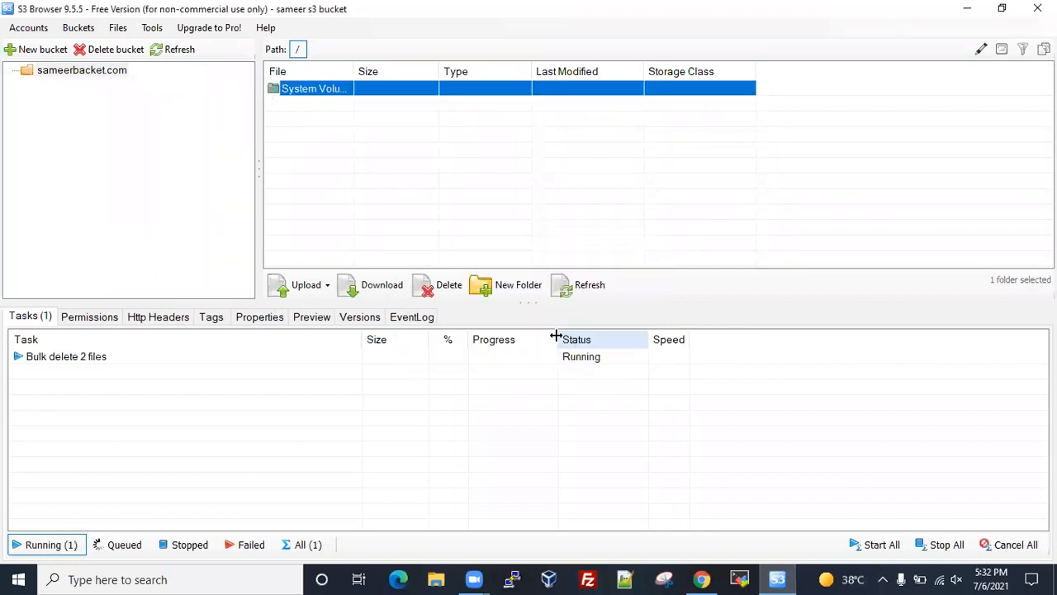
Check the refreshed objects of sameerbacket.com in the AWS console in Chrome, and go back to the refreshed list of S3 buckets
{"action": "key", "text": "alt+Tab"}
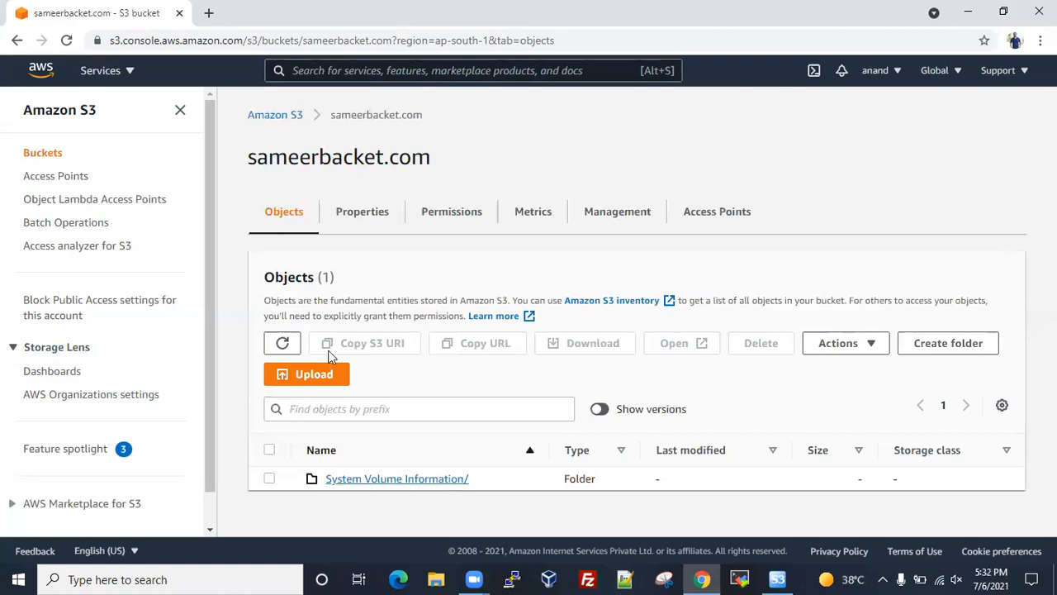
{"action": "left_click", "coordinate": [283, 343]}
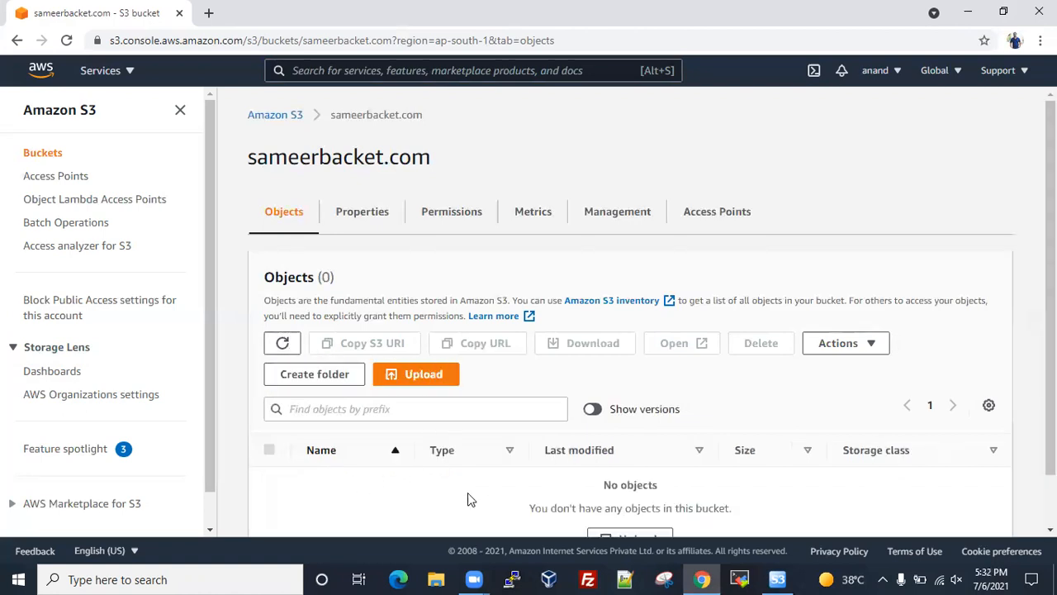
{"action": "scroll", "coordinate": [468, 463], "scroll_direction": "down", "scroll_amount": 2}
{"action": "scroll", "coordinate": [347, 183], "scroll_direction": "up", "scroll_amount": 2}
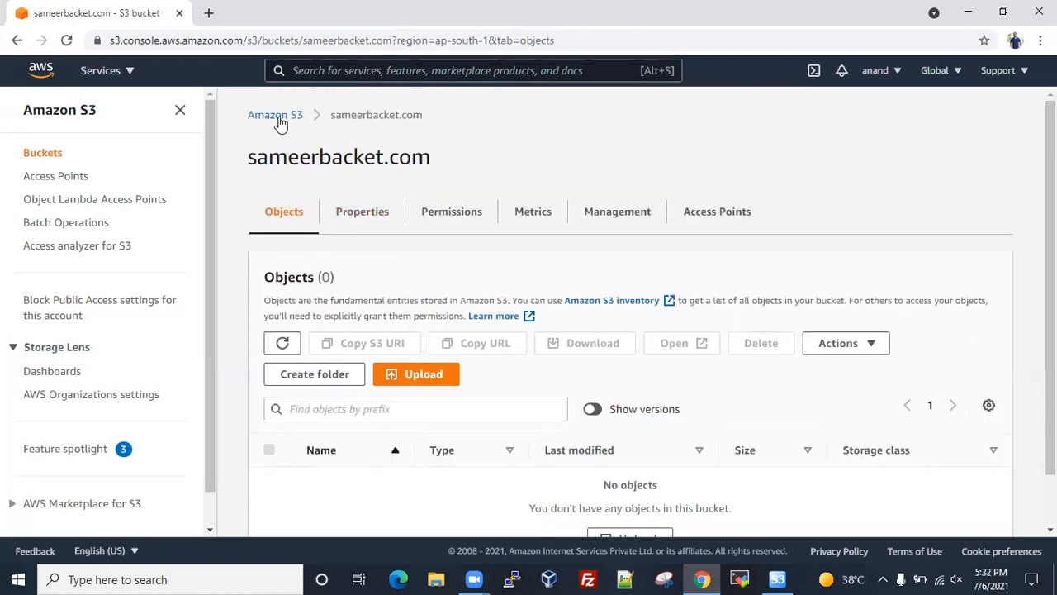
{"action": "left_click", "coordinate": [276, 116]}
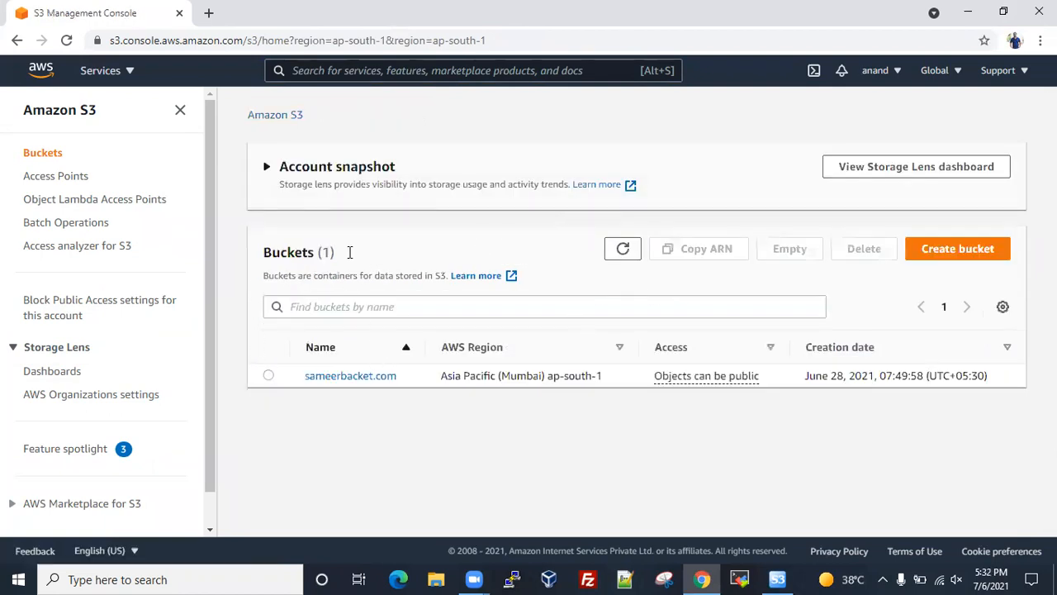
{"action": "left_click", "coordinate": [626, 250]}
Switch to S3 Browser and try to create a bucket named sameer2 in the US East (N. Virginia) region
{"action": "left_click", "coordinate": [778, 579]}
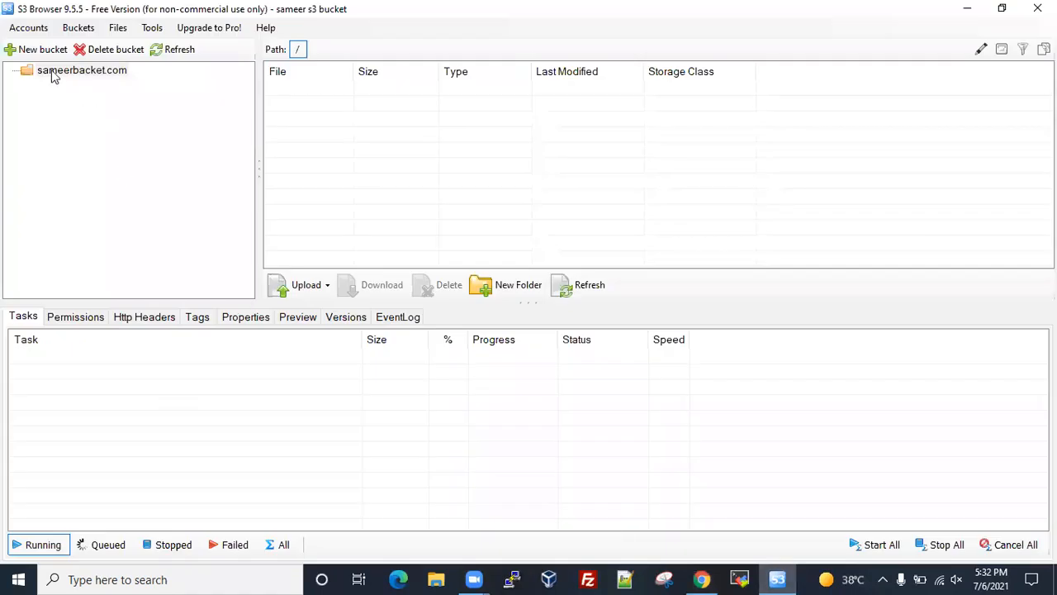
{"action": "left_click", "coordinate": [33, 49]}
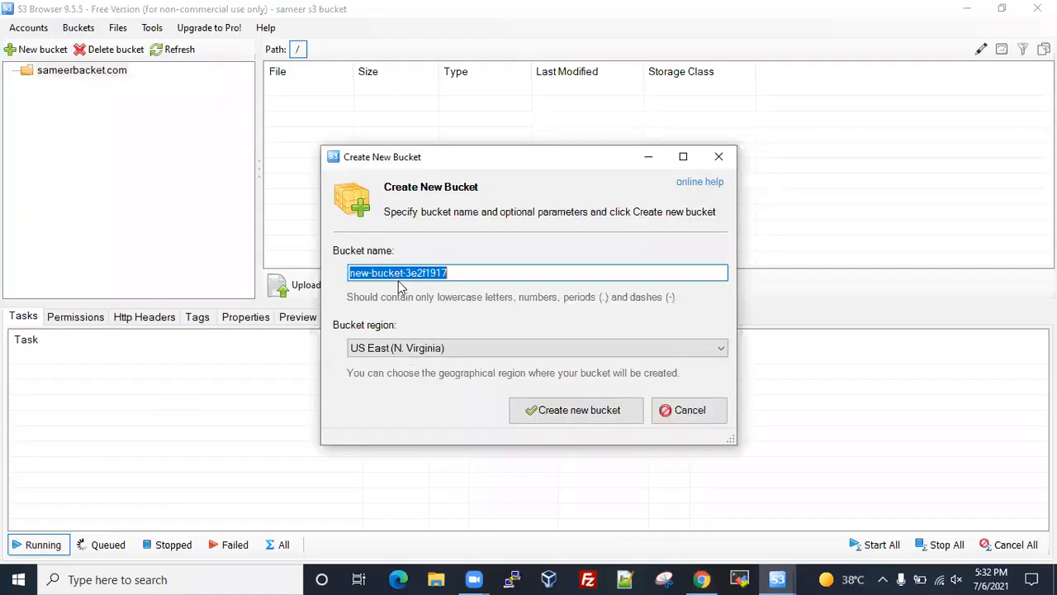
{"action": "type", "text": "sameer2"}
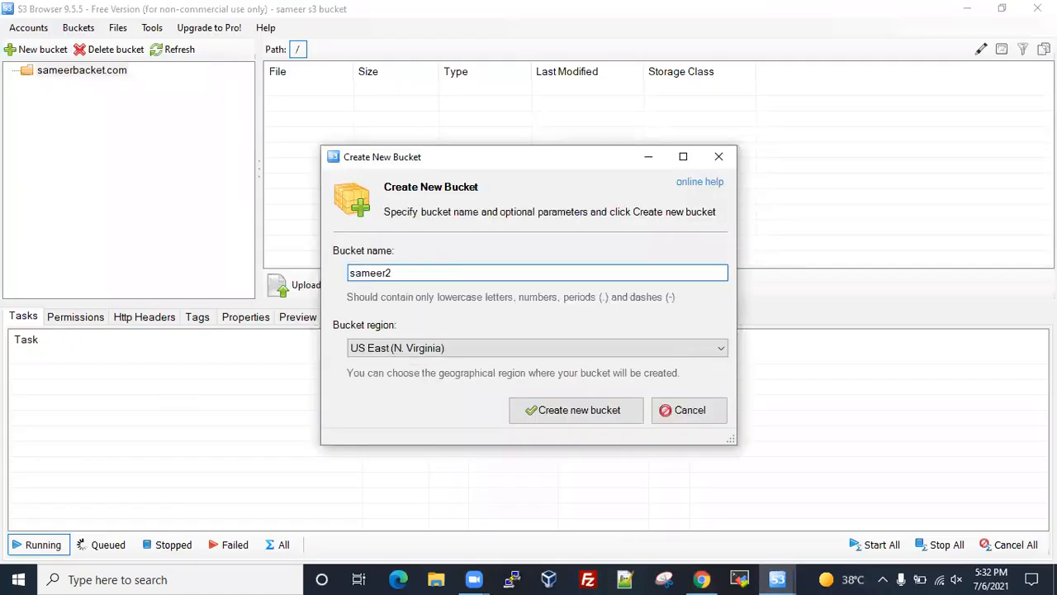
{"action": "left_click", "coordinate": [590, 411]}
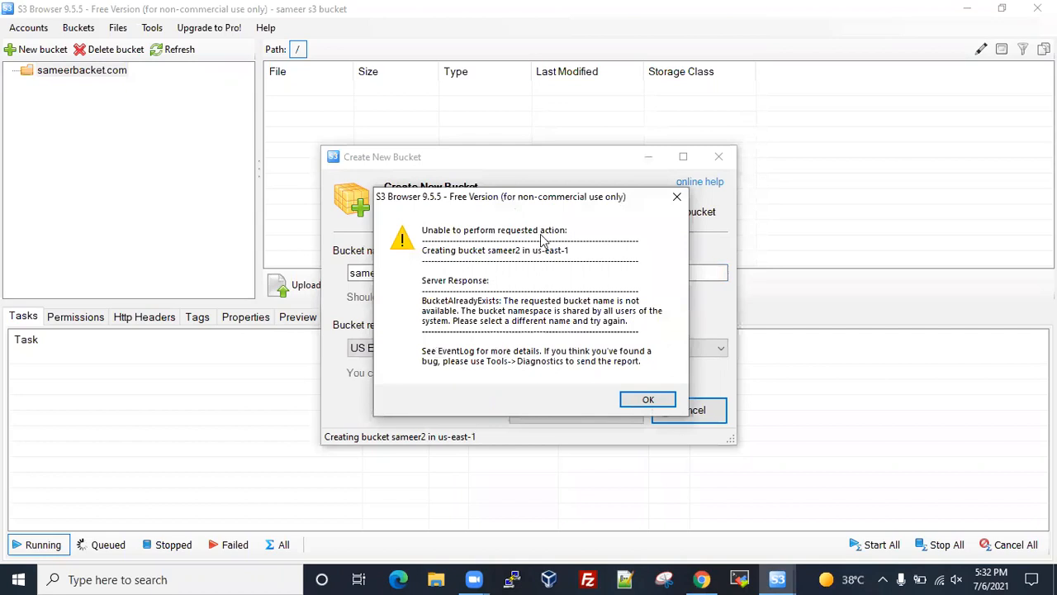
{"action": "left_click", "coordinate": [676, 200]}
Change the bucket name to sameer2wipro.com, create the bucket in US East (N. Virginia) and select it in the bucket list
{"action": "left_click", "coordinate": [422, 272]}
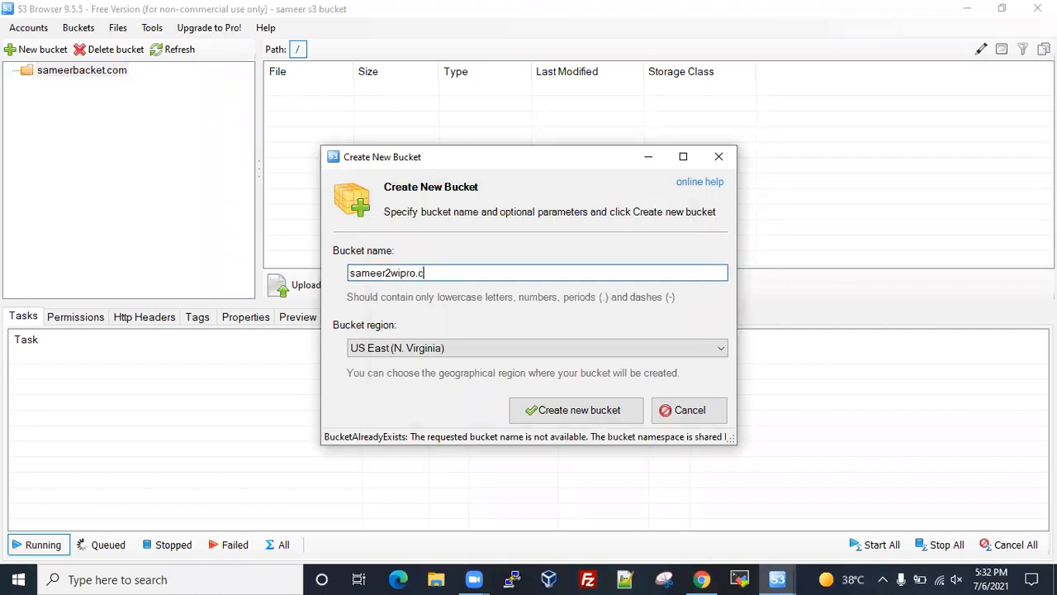
{"action": "left_click", "coordinate": [543, 411]}
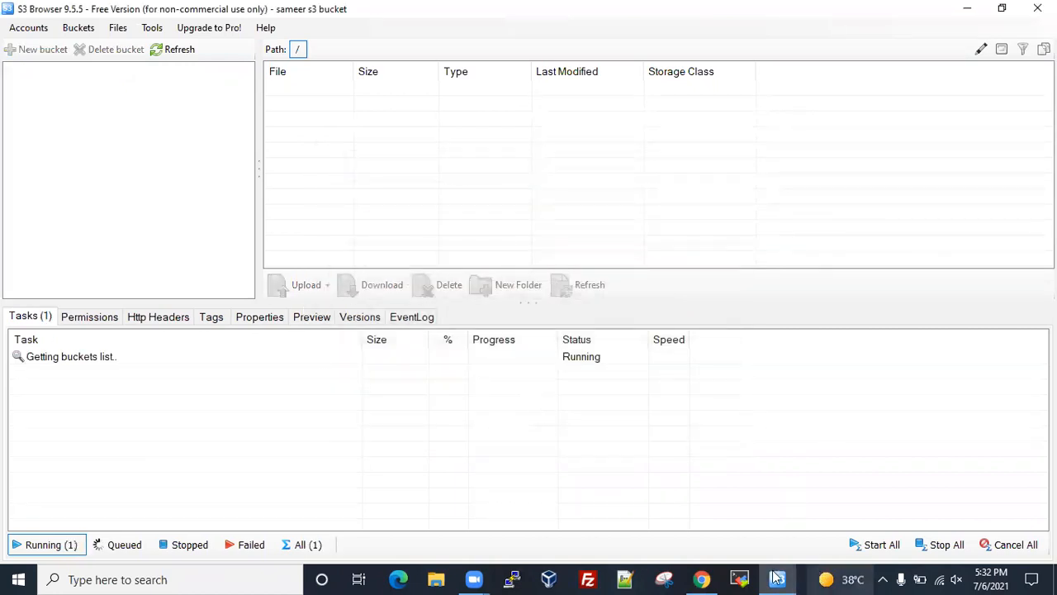
{"action": "left_click", "coordinate": [85, 73]}
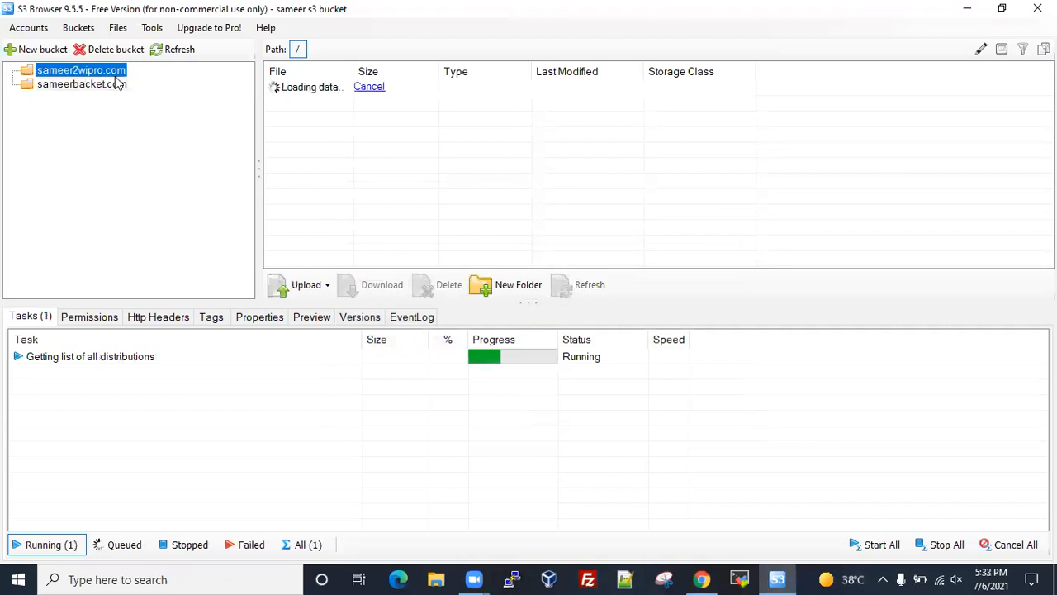
Refresh the bucket list in the AWS console in Chrome to check for sameer2wipro.com, and minimize the browser
{"action": "left_click", "coordinate": [701, 579]}
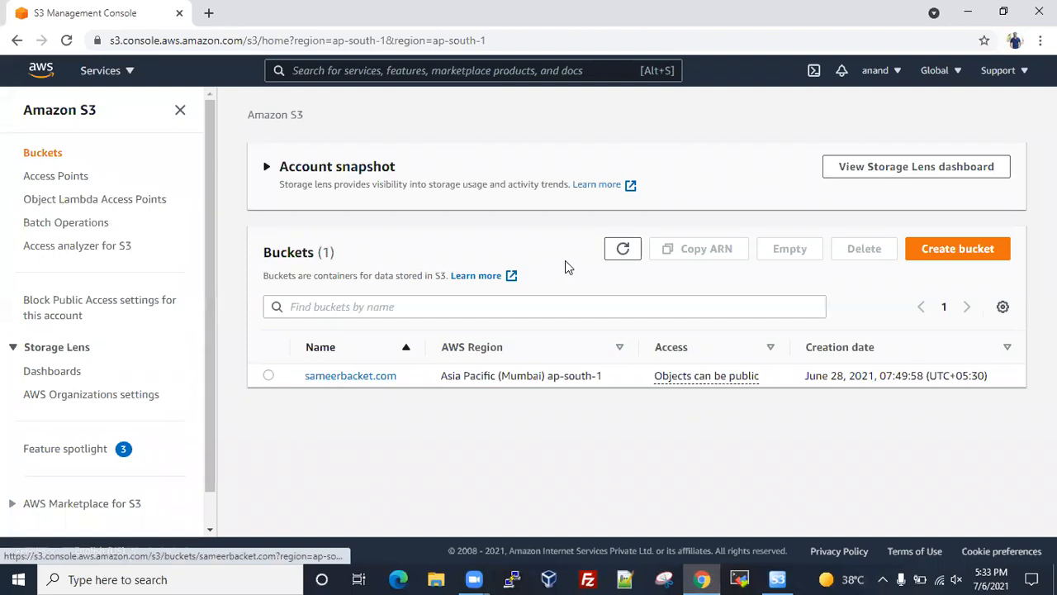
{"action": "left_click", "coordinate": [609, 254]}
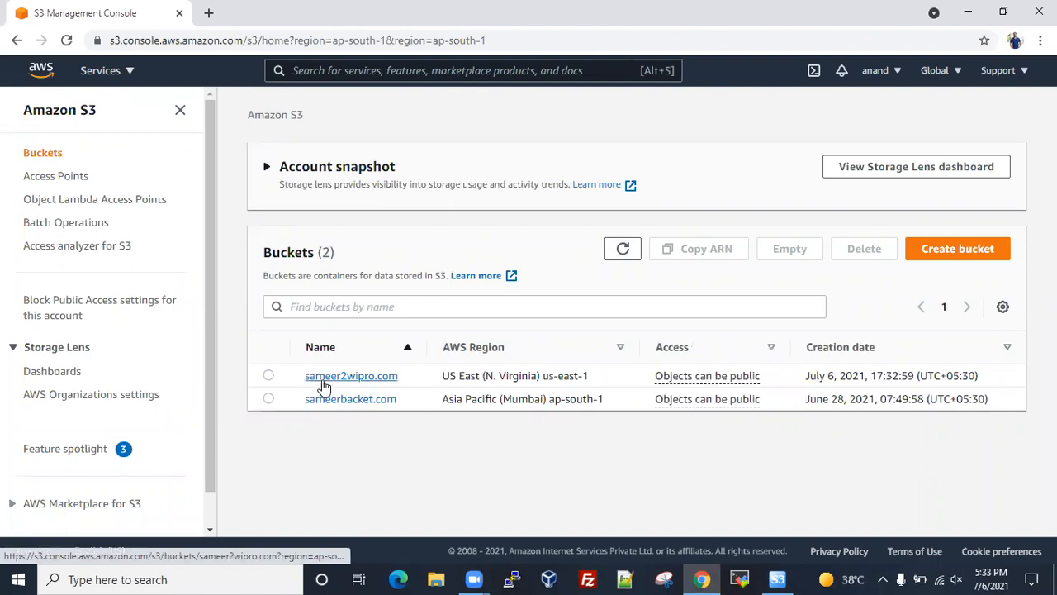
{"action": "left_click", "coordinate": [966, 11]}
Bring S3 Browser back to the front and close it
{"action": "left_click", "coordinate": [777, 579]}
{"action": "left_click", "coordinate": [776, 578]}
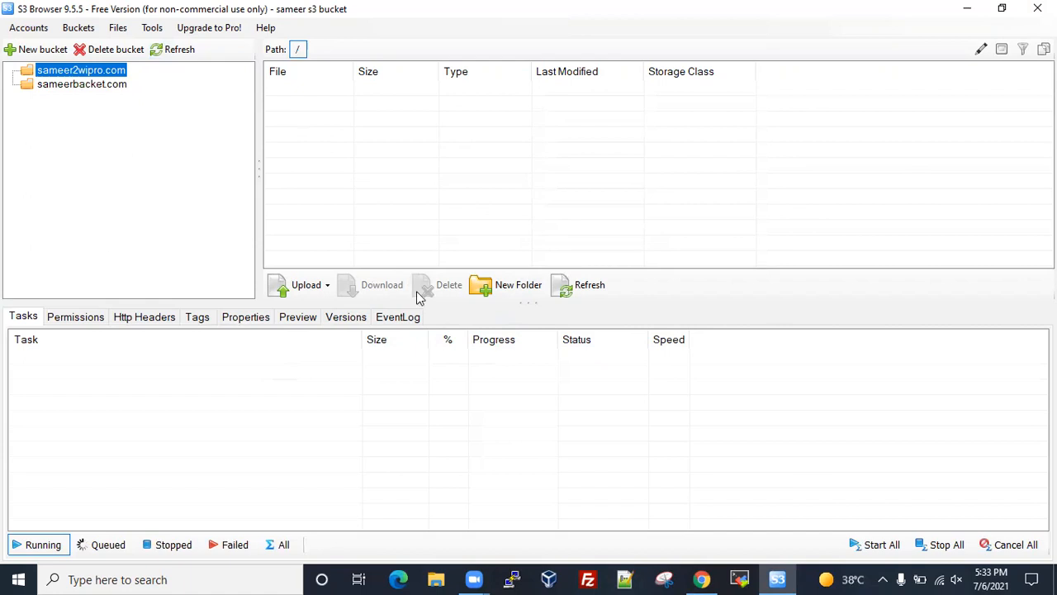
{"action": "left_click", "coordinate": [1038, 8]}
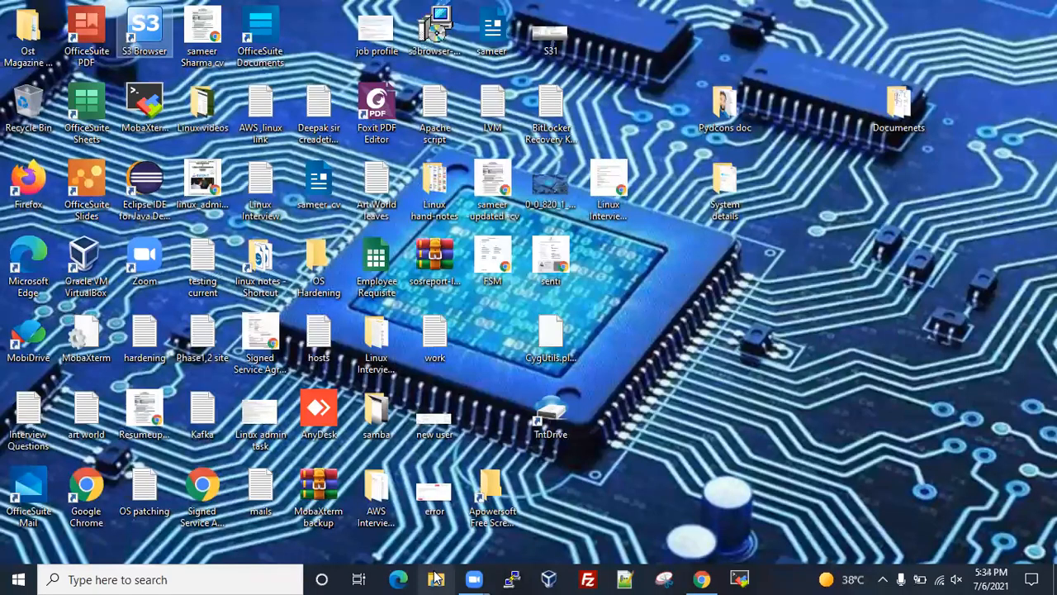
Examine the drives listed under This PC in File Explorer, and close the window
{"action": "key", "text": "super+e"}
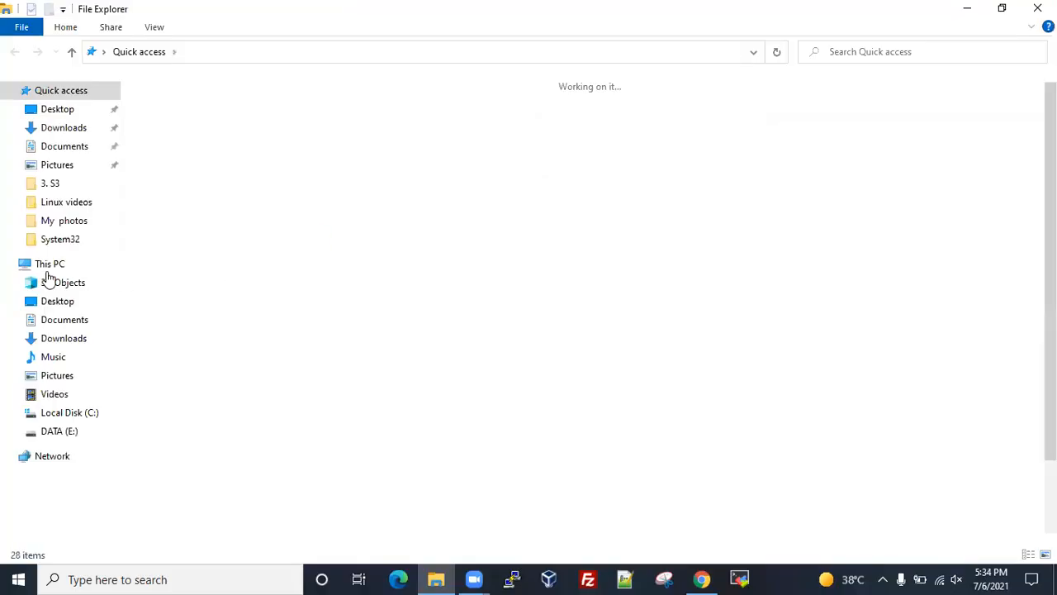
{"action": "left_click", "coordinate": [33, 264]}
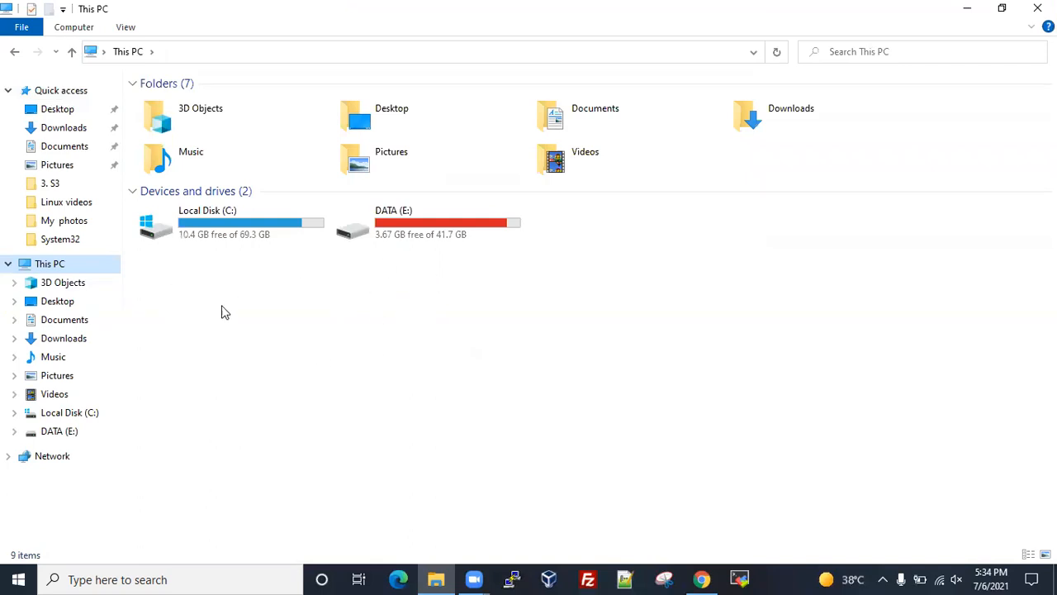
{"action": "left_click", "coordinate": [967, 9]}
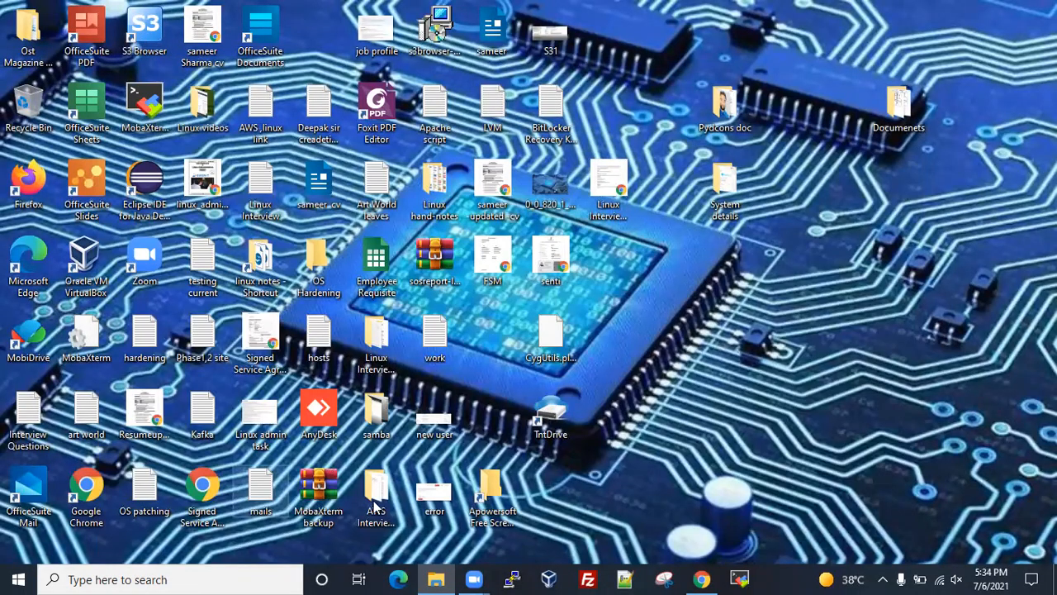
{"action": "left_click", "coordinate": [437, 579]}
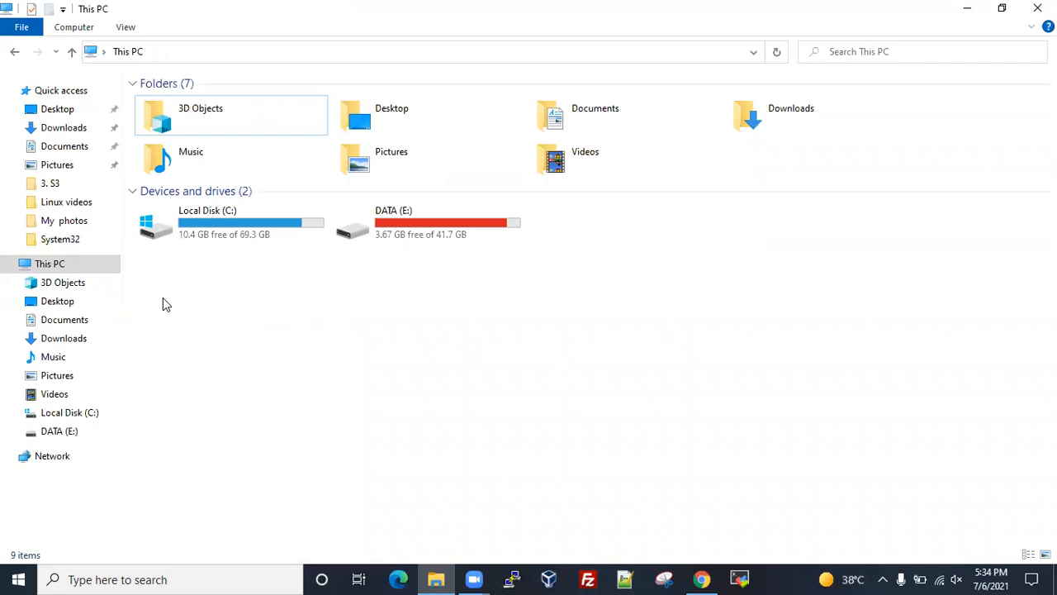
{"action": "left_click", "coordinate": [1038, 8]}
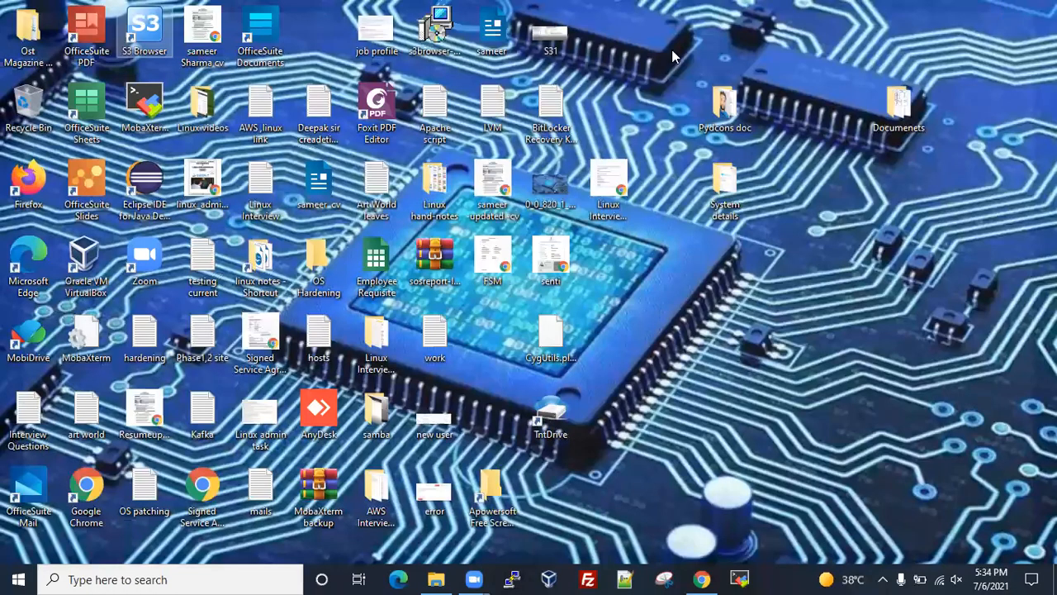
Launch TntDrive and start adding a new mapped drive
{"action": "left_click", "coordinate": [10, 579]}
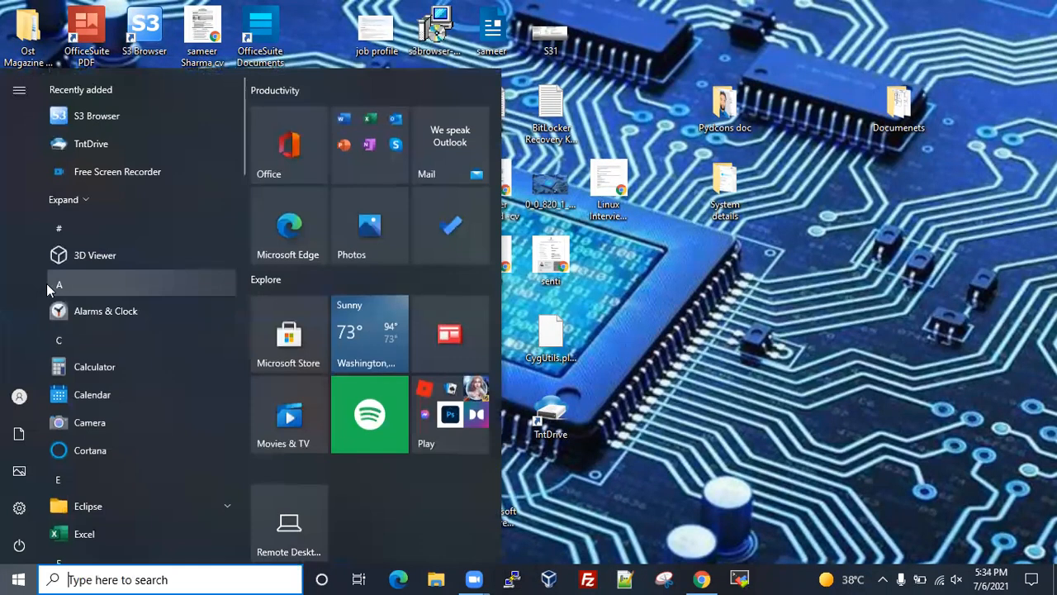
{"action": "left_click", "coordinate": [90, 144]}
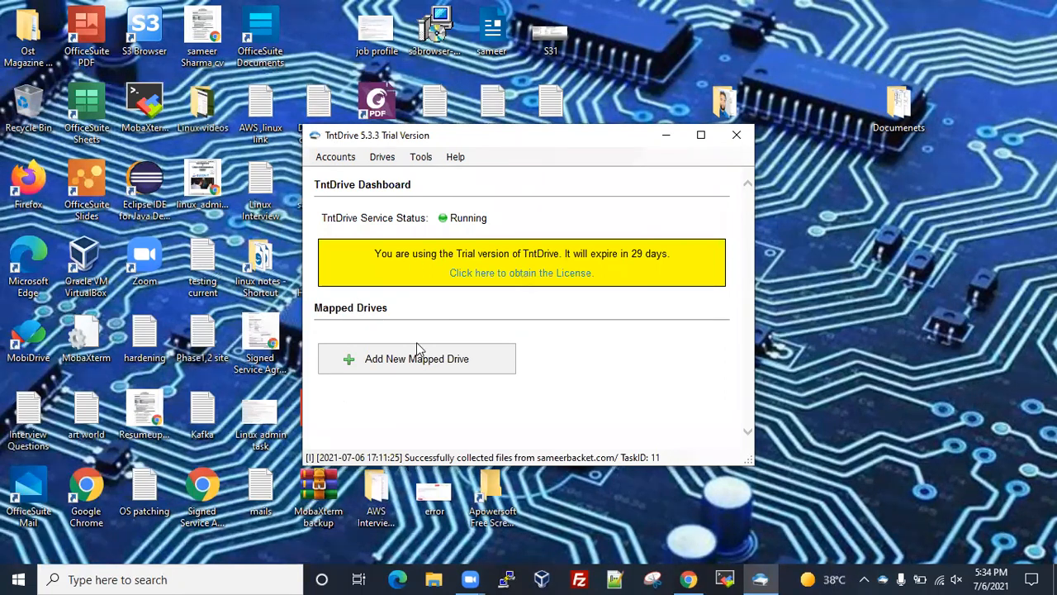
{"action": "left_click", "coordinate": [373, 367]}
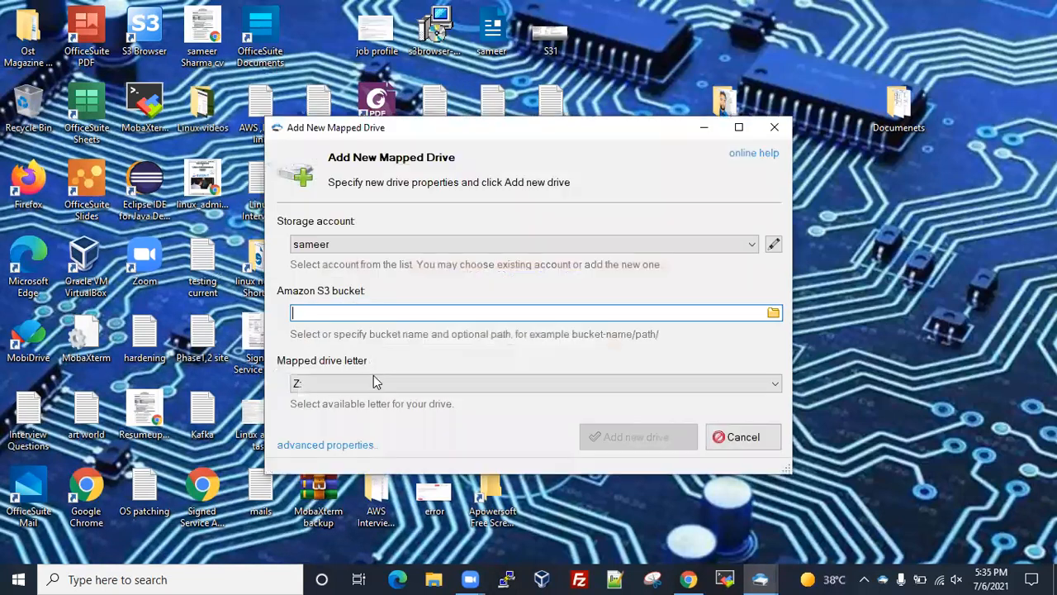
Delete the existing Amazon S3 storage account from TntDrive's storage accounts and save the changes
{"action": "left_click", "coordinate": [354, 248]}
{"action": "left_click", "coordinate": [351, 245]}
{"action": "left_click", "coordinate": [708, 244]}
{"action": "left_click", "coordinate": [772, 246]}
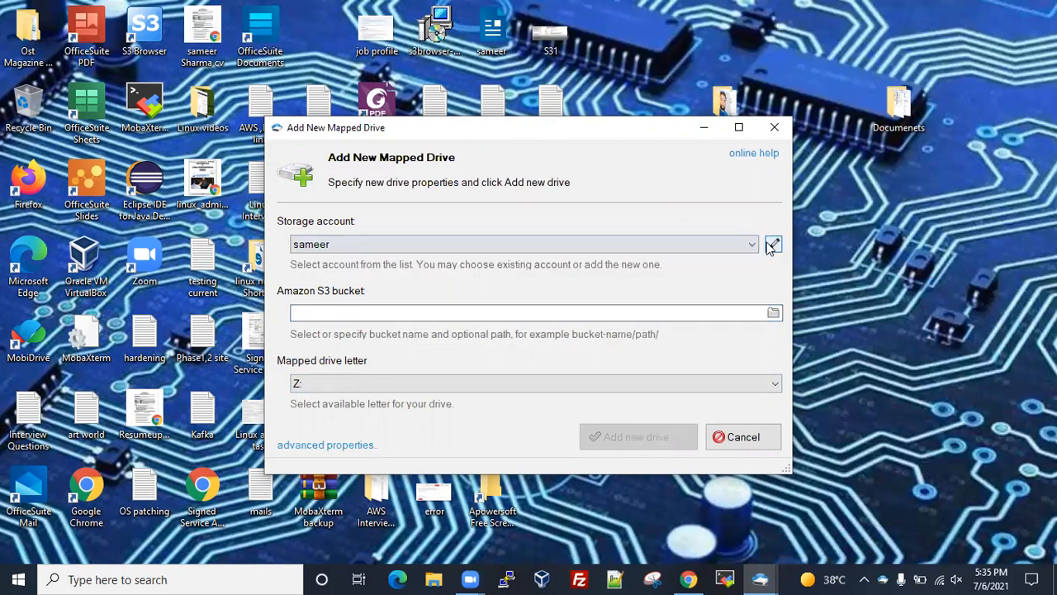
{"action": "left_click", "coordinate": [773, 244]}
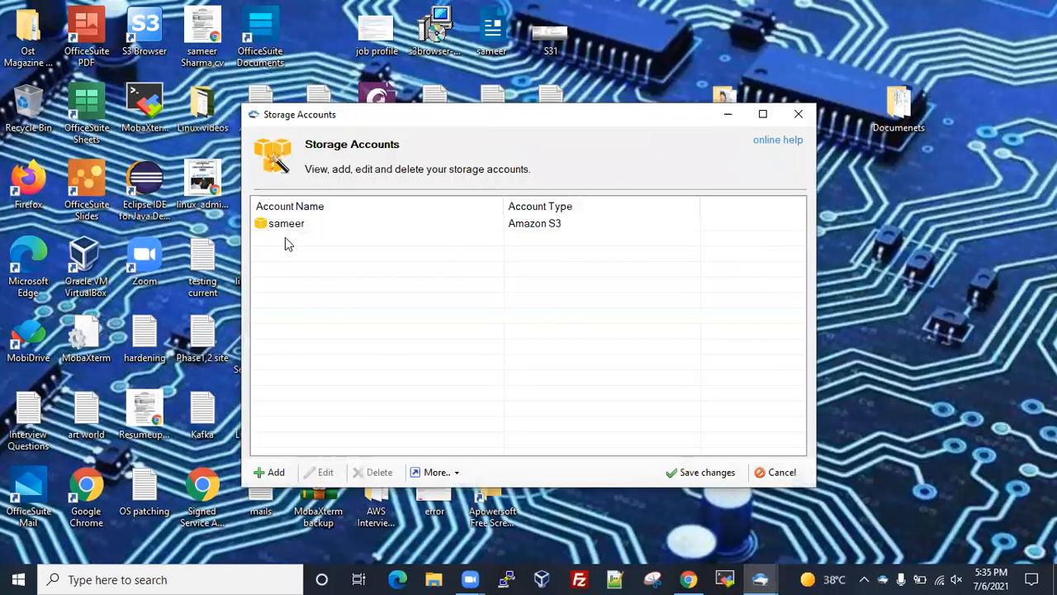
{"action": "left_click", "coordinate": [321, 224]}
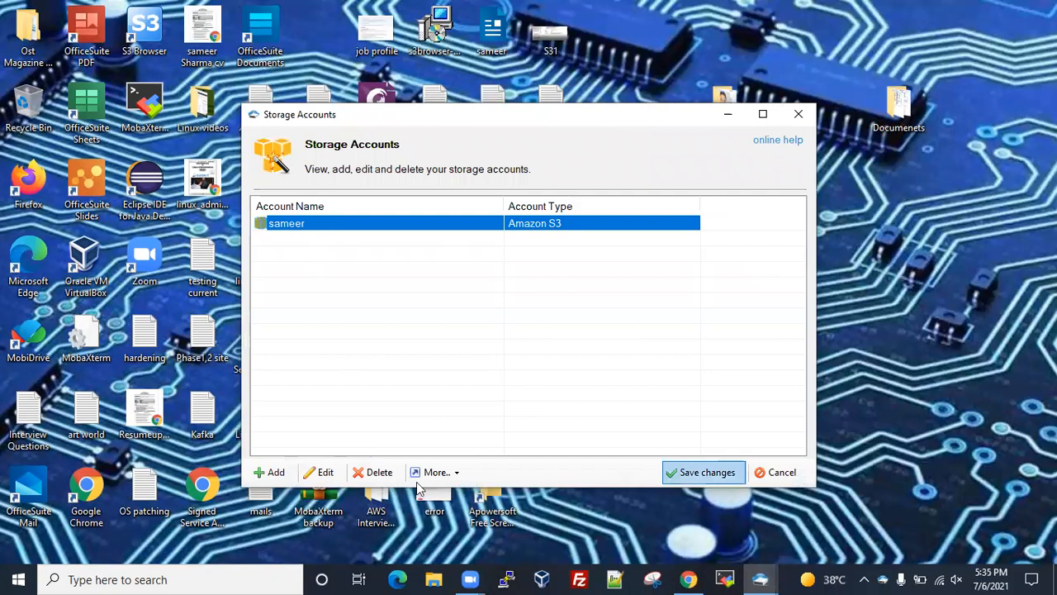
{"action": "left_click", "coordinate": [373, 471]}
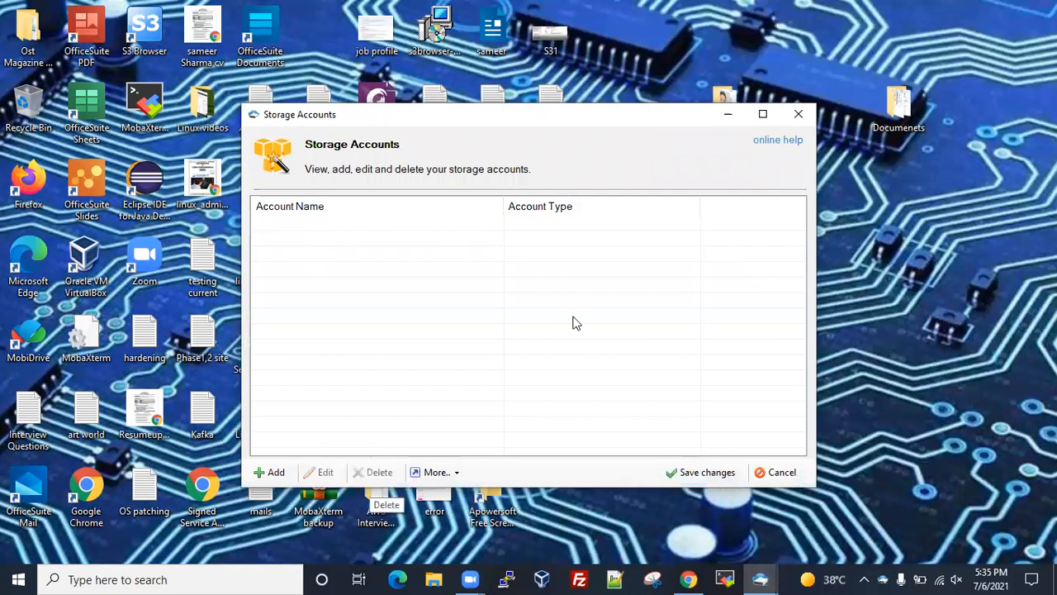
{"action": "left_click", "coordinate": [701, 472]}
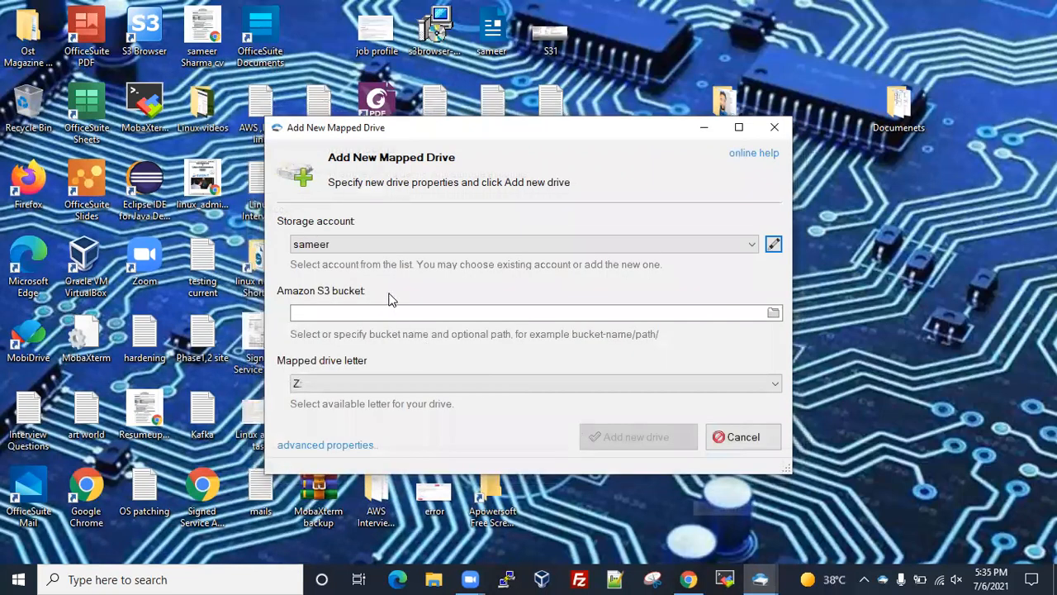
Start a new Amazon S3 storage account in TntDrive and enter the account name
{"action": "left_click", "coordinate": [442, 245]}
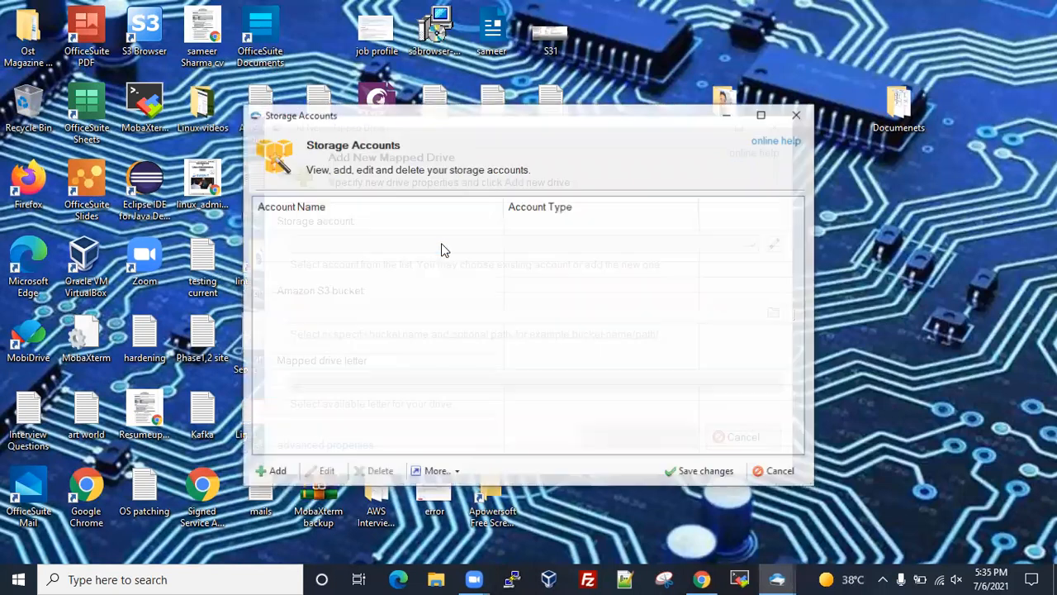
{"action": "left_click", "coordinate": [271, 472]}
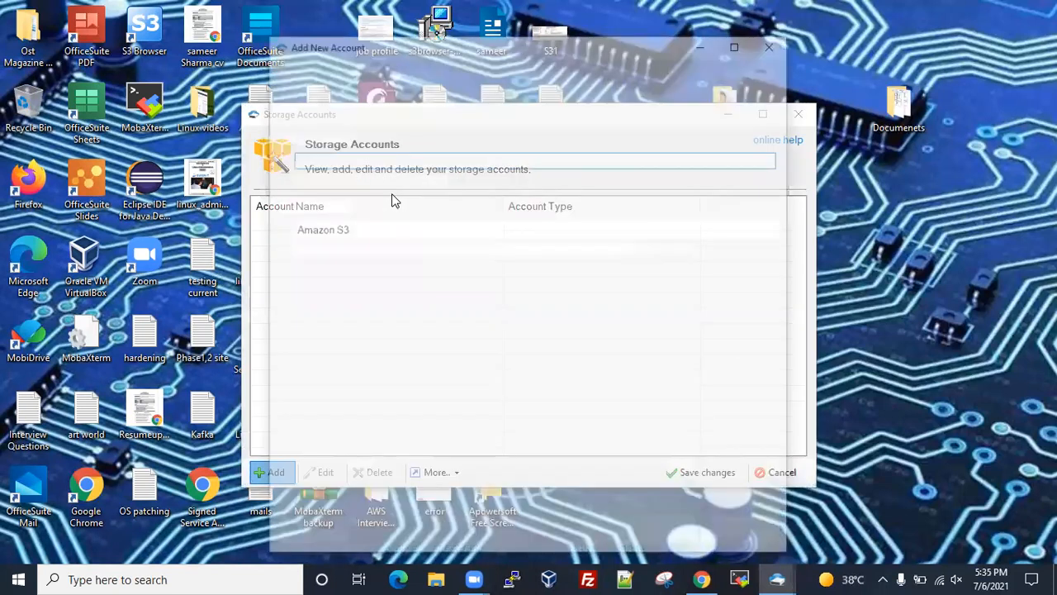
{"action": "left_click_drag", "start_coordinate": [374, 158], "coordinate": [257, 150]}
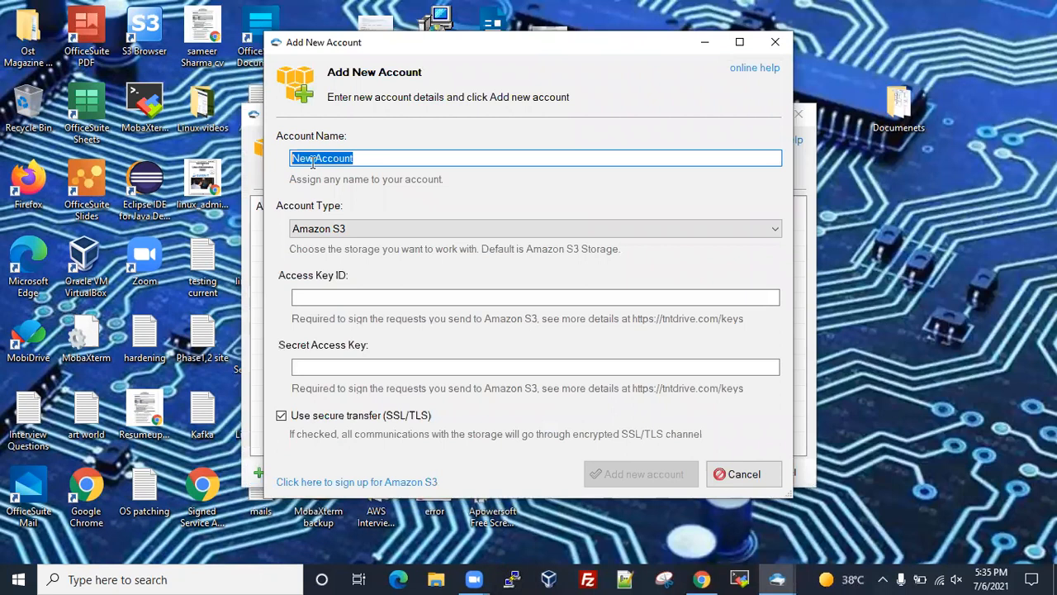
{"action": "type", "text": "sameer"}
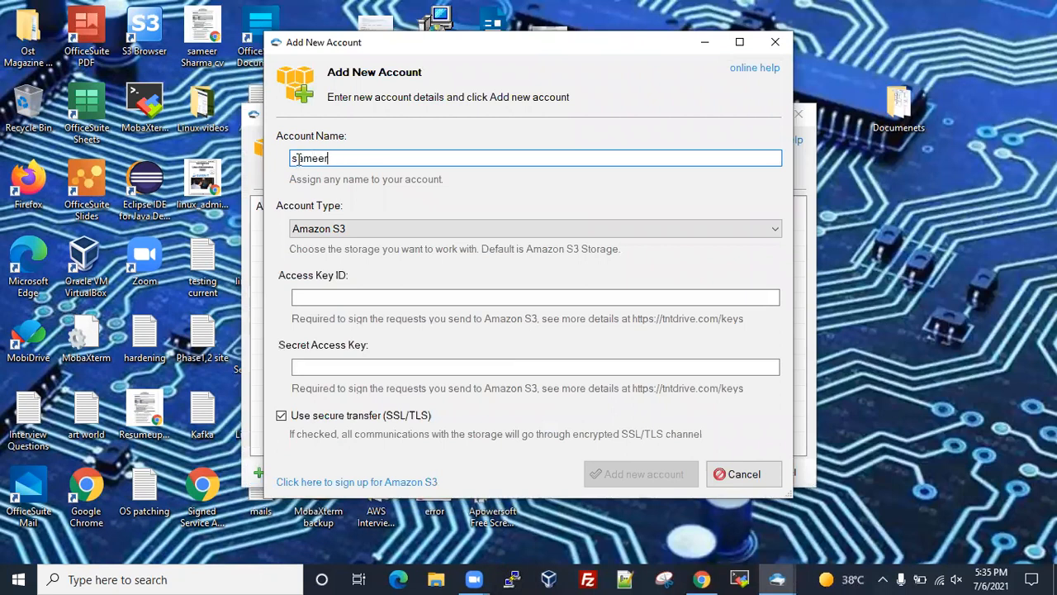
{"action": "left_click", "coordinate": [337, 298]}
{"action": "left_click", "coordinate": [329, 368]}
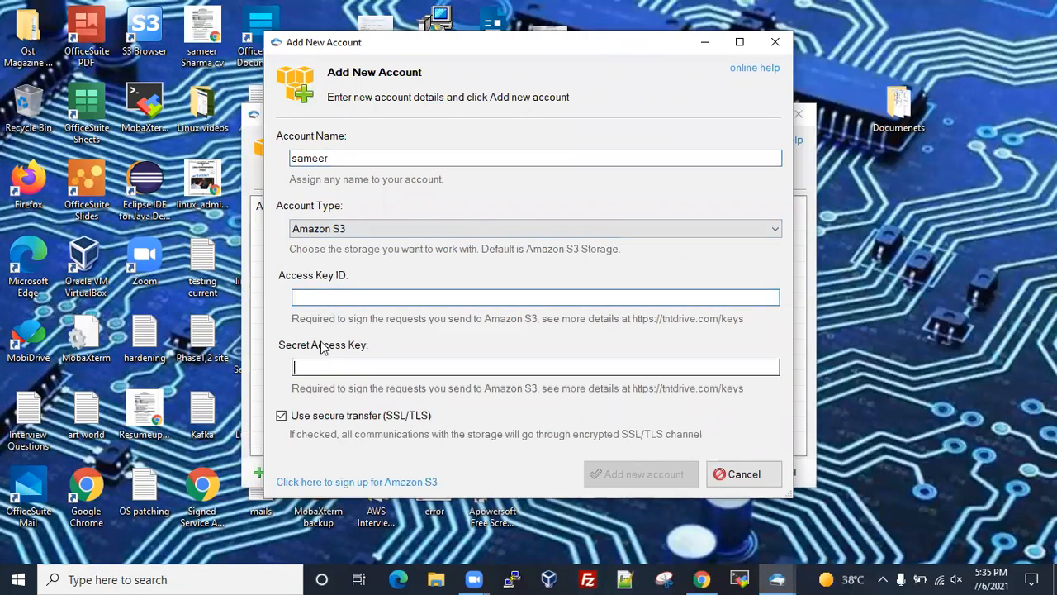
{"action": "left_click", "coordinate": [318, 294]}
{"action": "left_click", "coordinate": [316, 369]}
{"action": "left_click", "coordinate": [314, 297]}
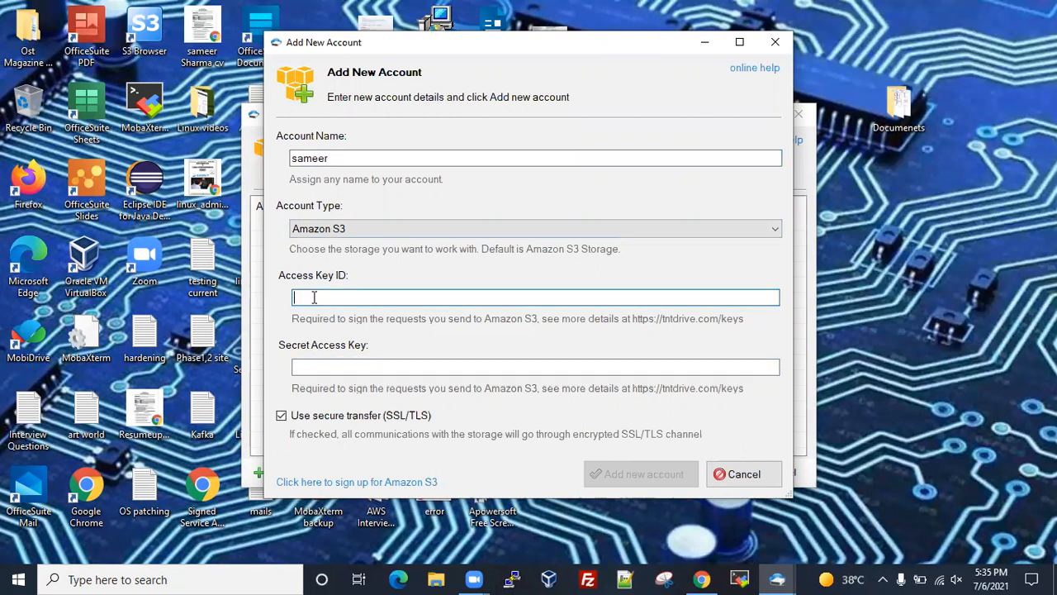
Open the new_user_credentials CSV file from the Downloads folder in File Explorer
{"action": "key", "text": "super+e"}
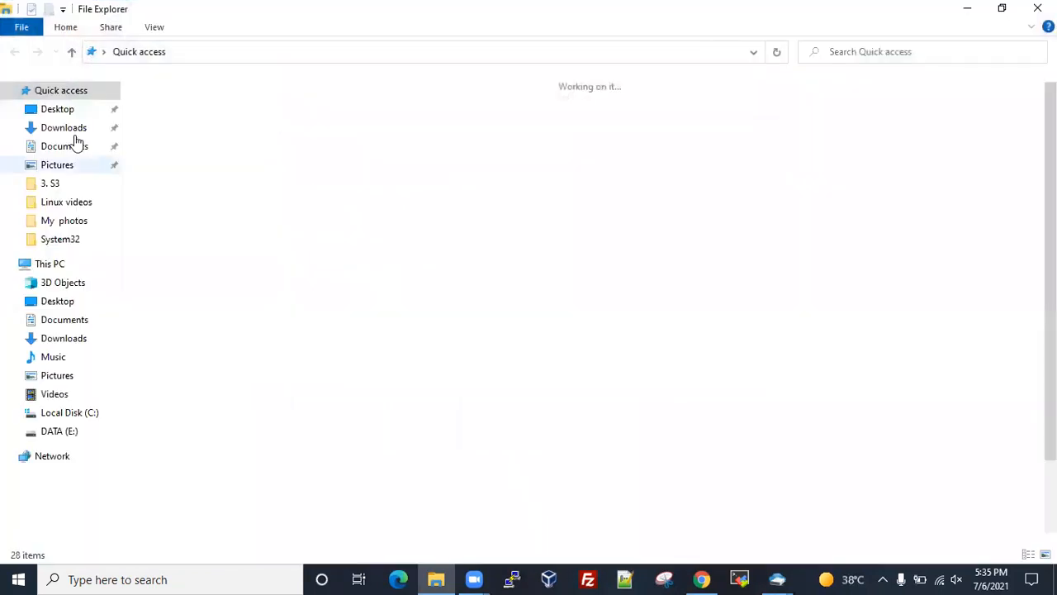
{"action": "left_click", "coordinate": [73, 130]}
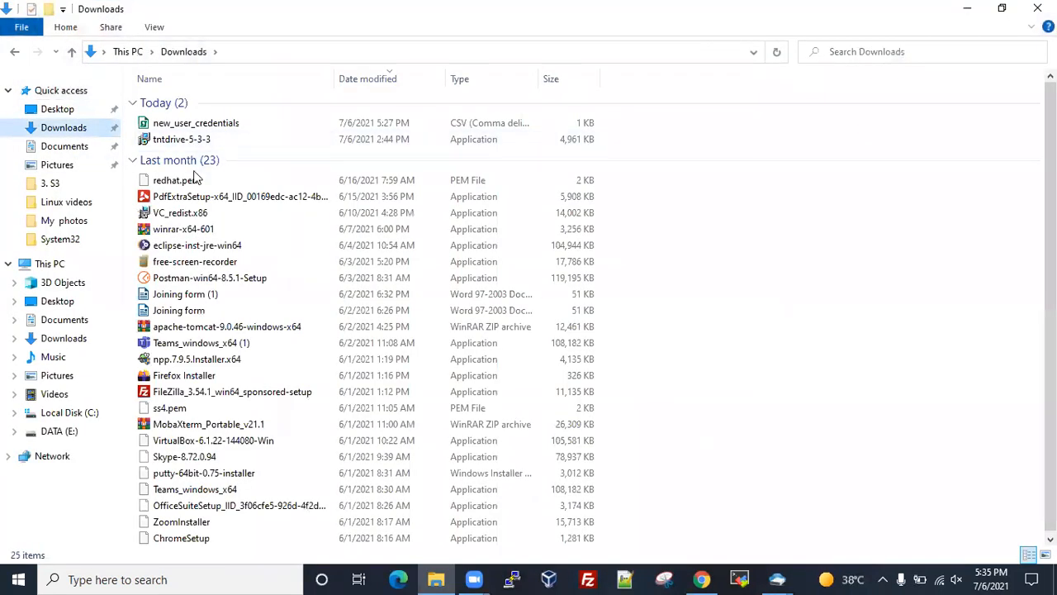
{"action": "double_click", "coordinate": [211, 124]}
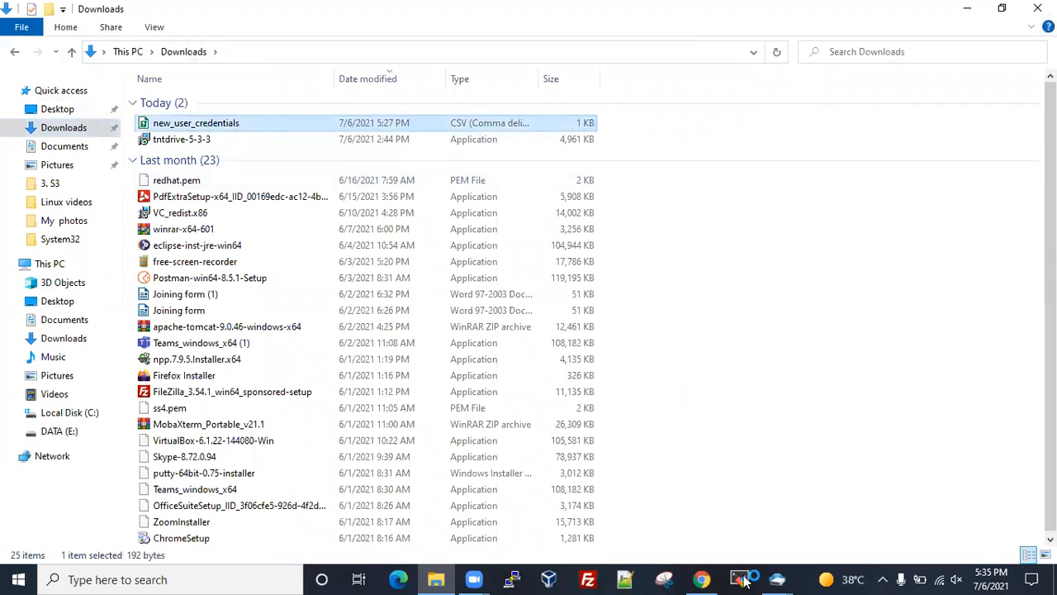
{"action": "left_click", "coordinate": [777, 579]}
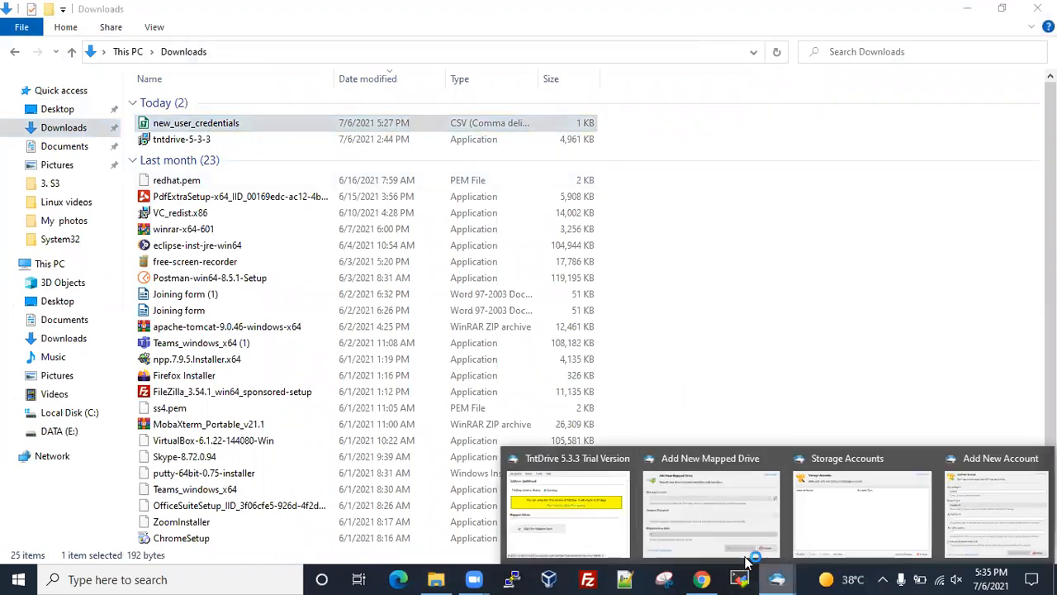
{"action": "left_click", "coordinate": [986, 483]}
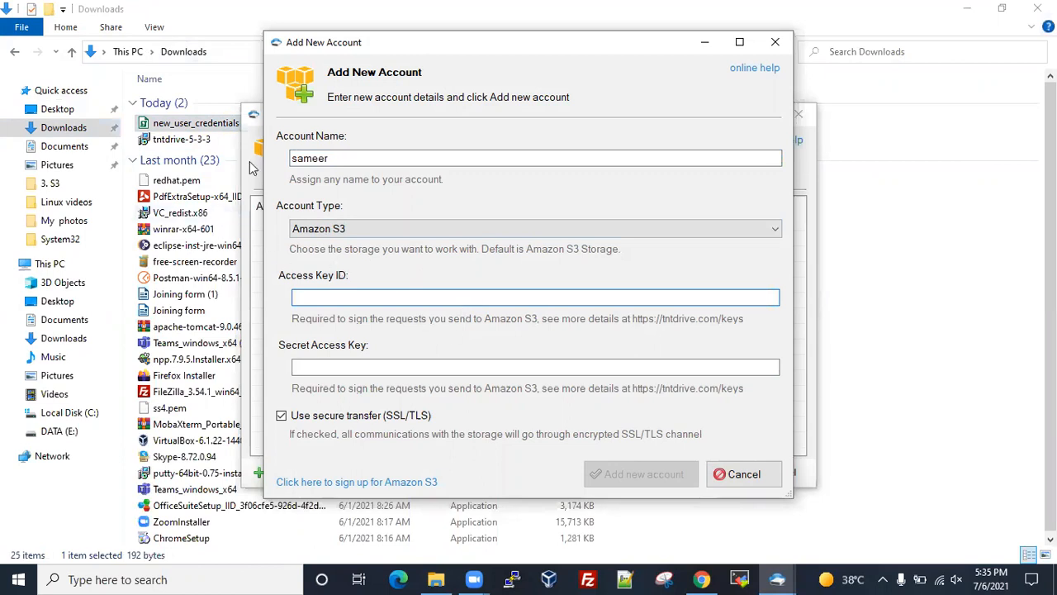
{"action": "left_click", "coordinate": [855, 198]}
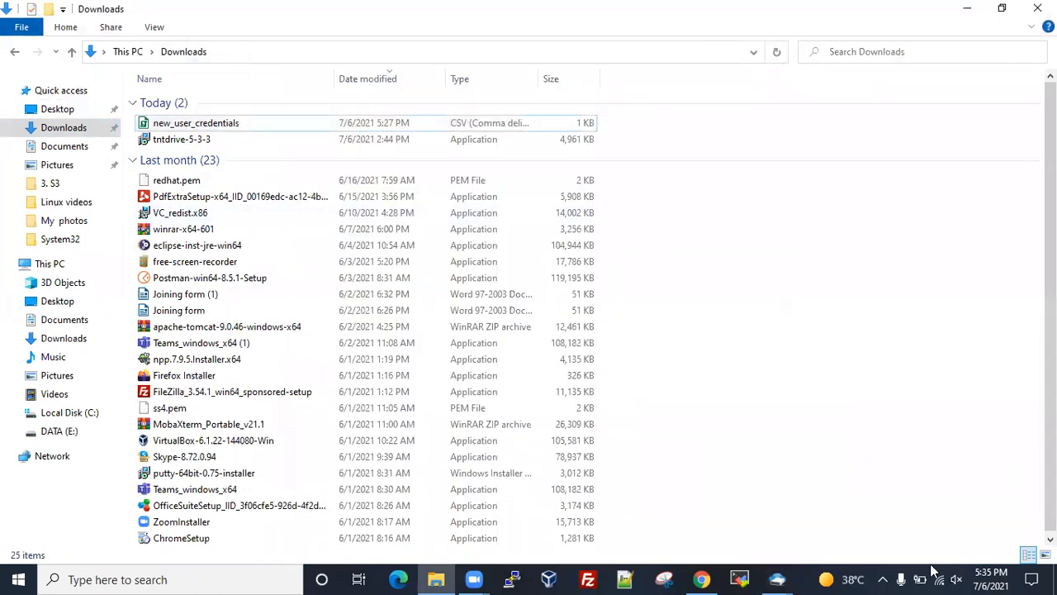
{"action": "mouse_move", "coordinate": [776, 576]}
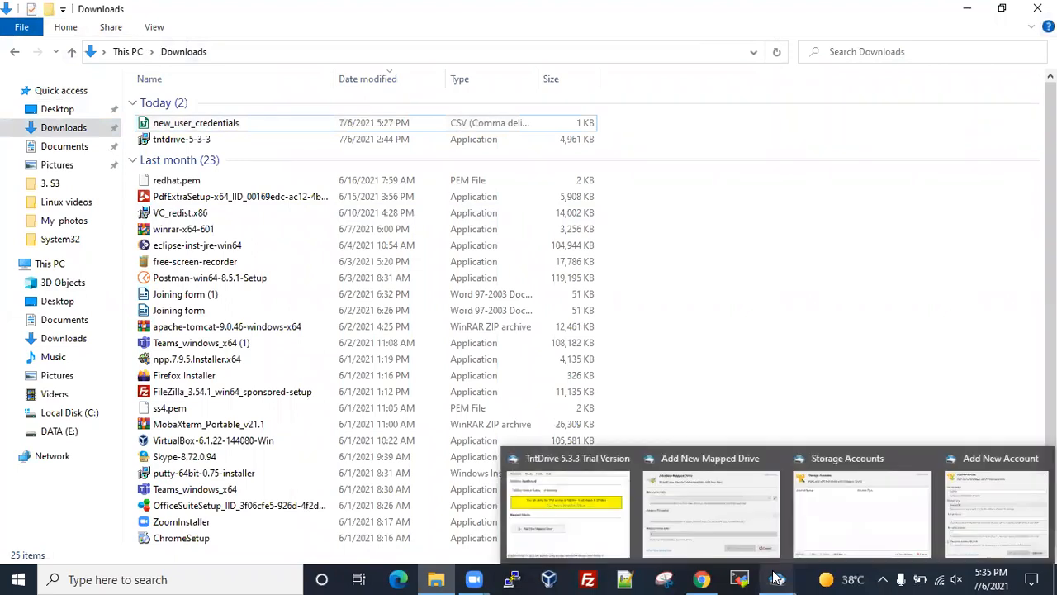
{"action": "left_click", "coordinate": [1014, 500]}
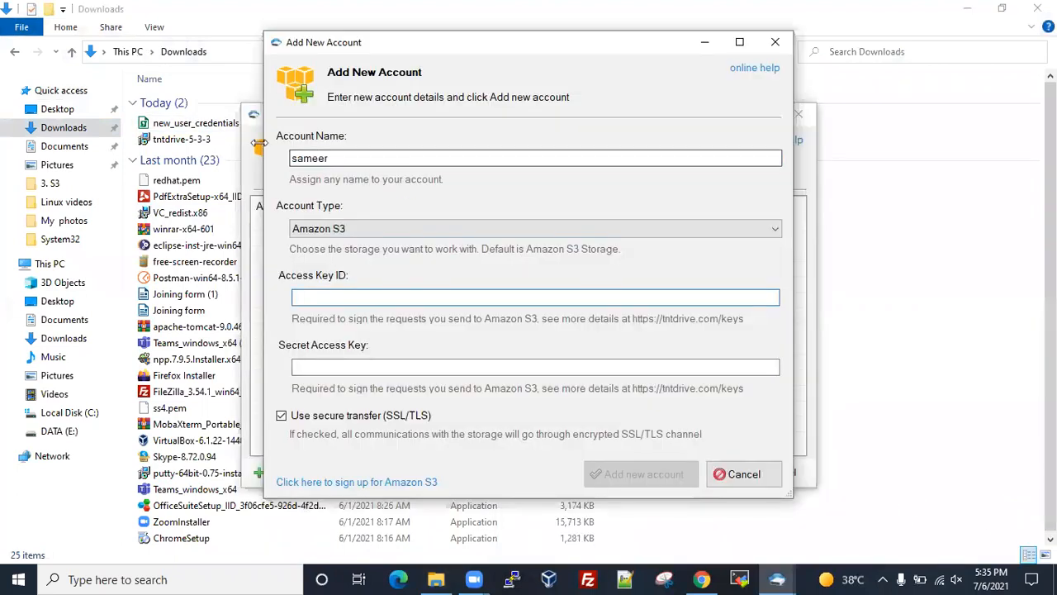
{"action": "left_click", "coordinate": [184, 124]}
{"action": "double_click", "coordinate": [184, 124]}
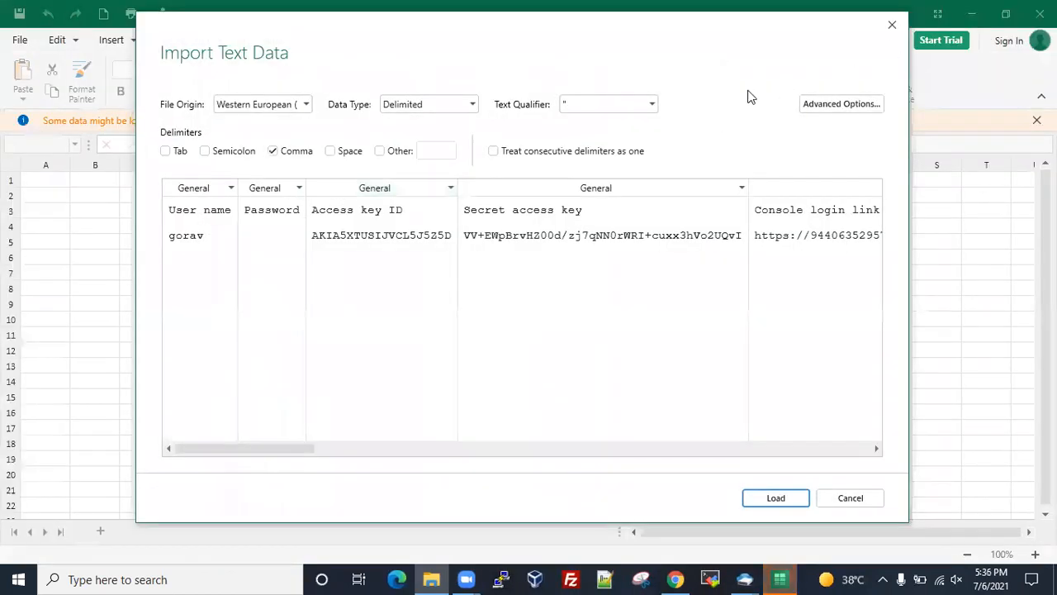
Load the comma-delimited credentials data and fit the Access key ID and Secret access key columns to their contents
{"action": "left_click", "coordinate": [777, 498]}
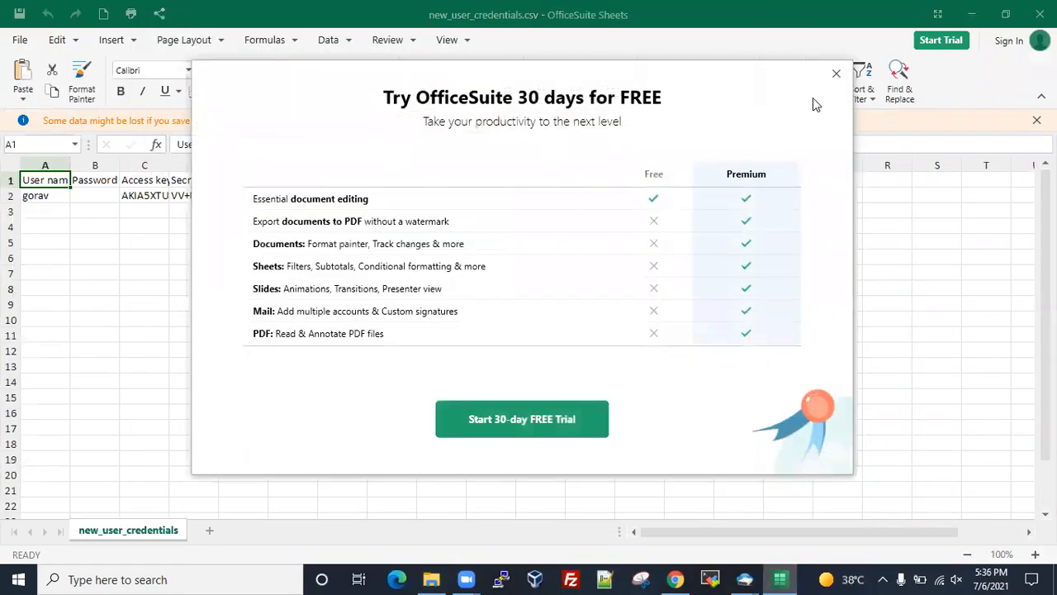
{"action": "left_click", "coordinate": [823, 77]}
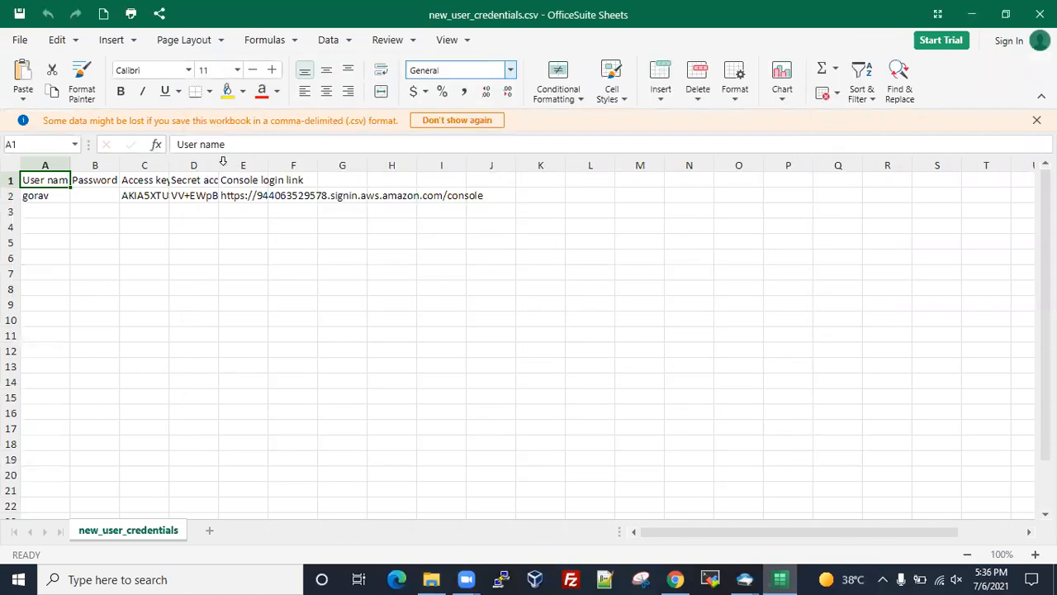
{"action": "double_click", "coordinate": [169, 163]}
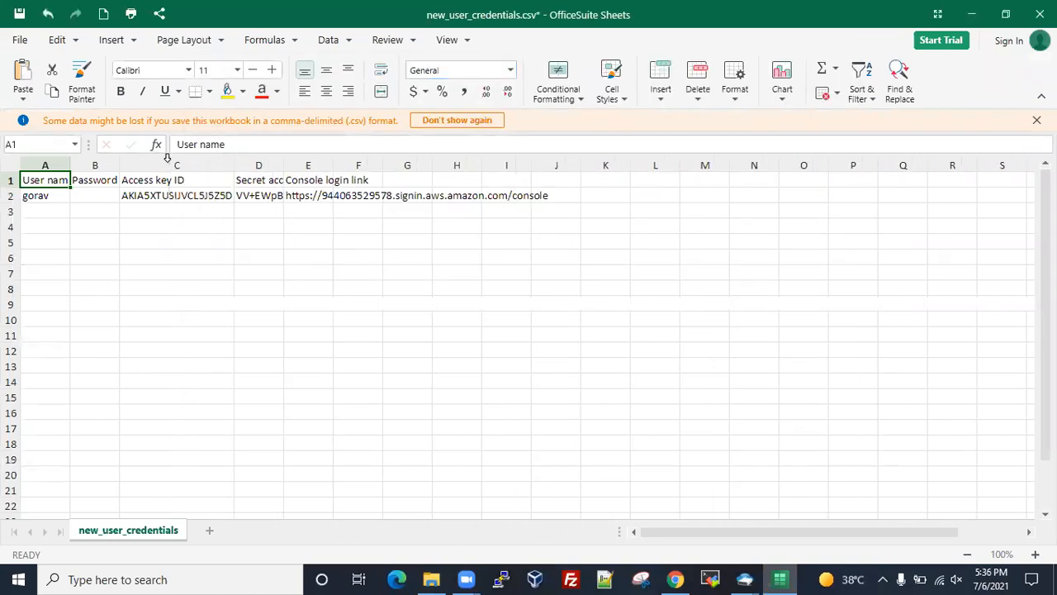
{"action": "double_click", "coordinate": [283, 157]}
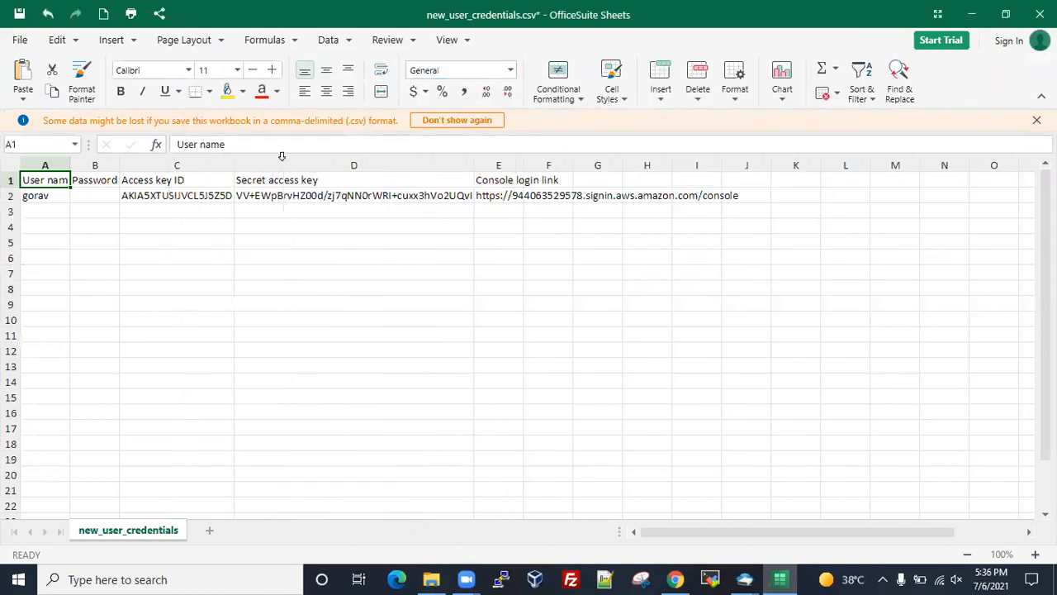
Copy the access key ID from the credentials sheet and paste it as the Access Key ID of TntDrive's new account
{"action": "left_click", "coordinate": [193, 196]}
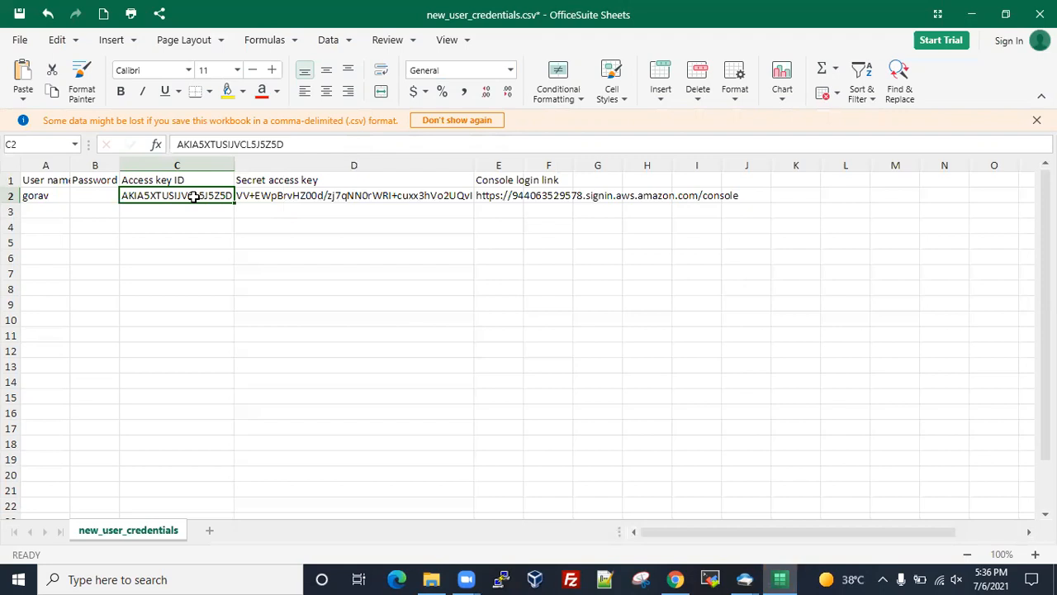
{"action": "left_click", "coordinate": [202, 228]}
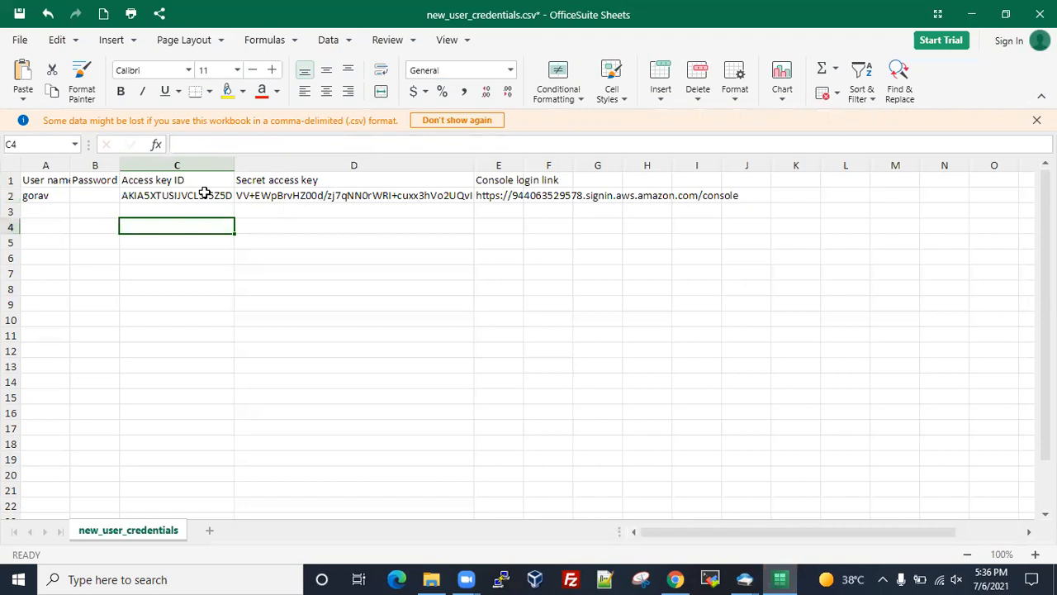
{"action": "left_click", "coordinate": [204, 193]}
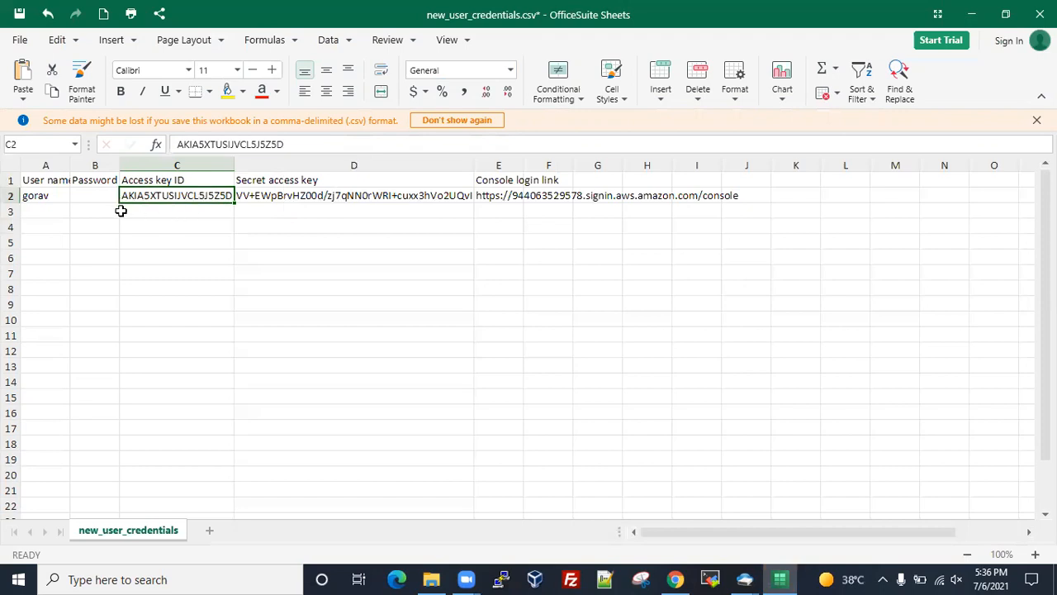
{"action": "key", "text": "ctrl+c"}
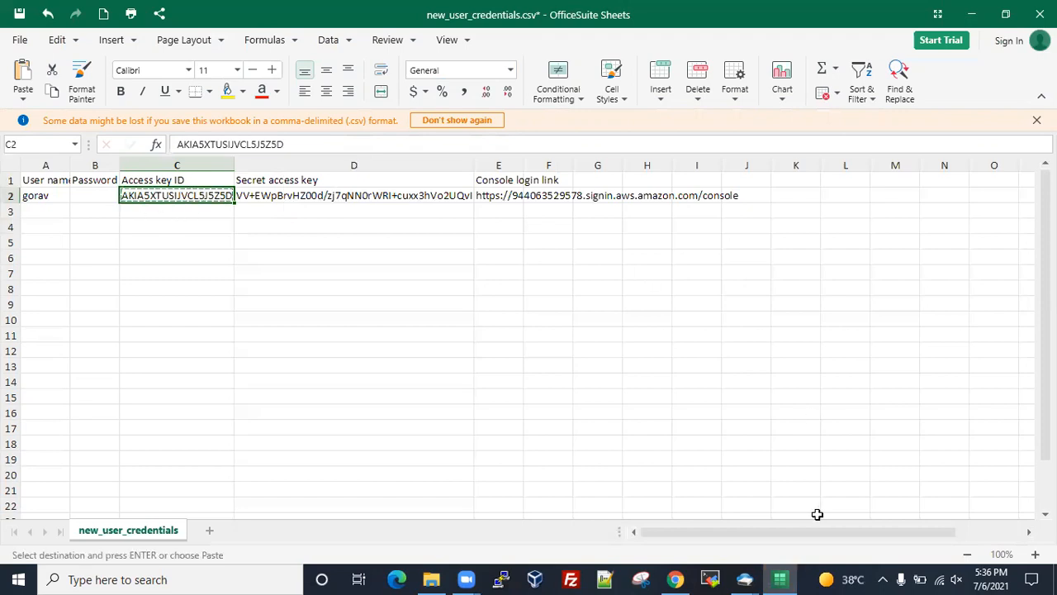
{"action": "left_click", "coordinate": [745, 579]}
{"action": "left_click", "coordinate": [932, 492]}
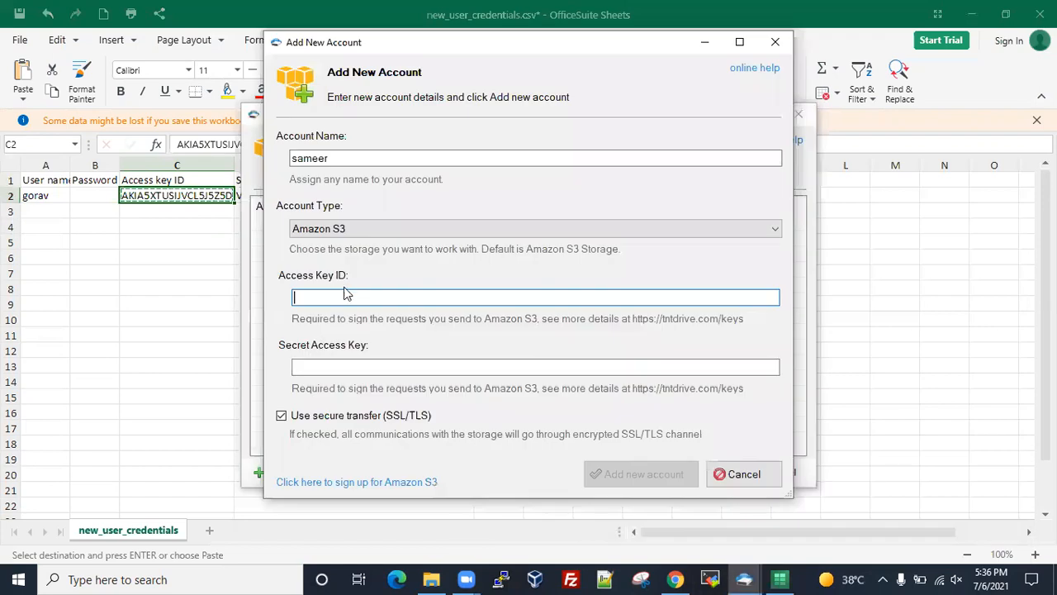
{"action": "left_click", "coordinate": [338, 290]}
{"action": "key", "text": "ctrl+v"}
Paste the secret access key from the credentials sheet into TntDrive's new account, and save the account
{"action": "left_click", "coordinate": [195, 237]}
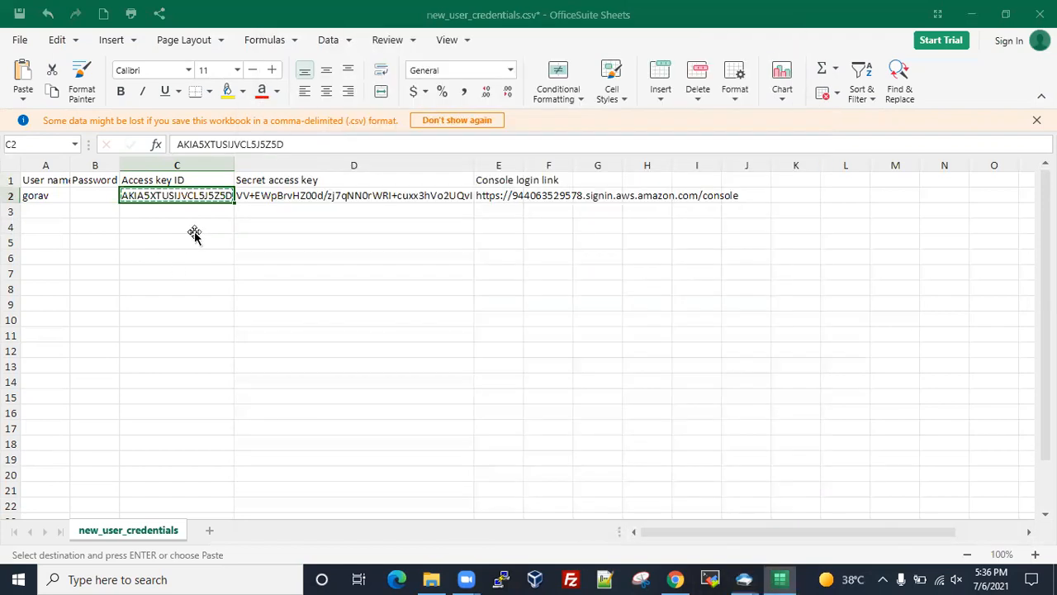
{"action": "left_click", "coordinate": [312, 195]}
{"action": "key", "text": "ctrl+c"}
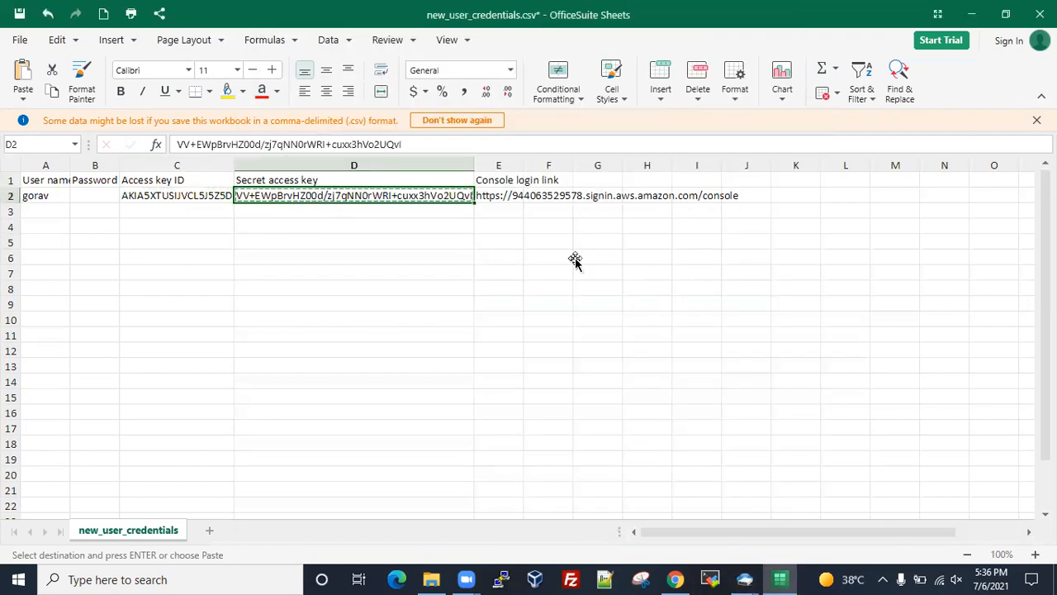
{"action": "left_click", "coordinate": [744, 579]}
{"action": "left_click", "coordinate": [932, 505]}
{"action": "left_click", "coordinate": [351, 367]}
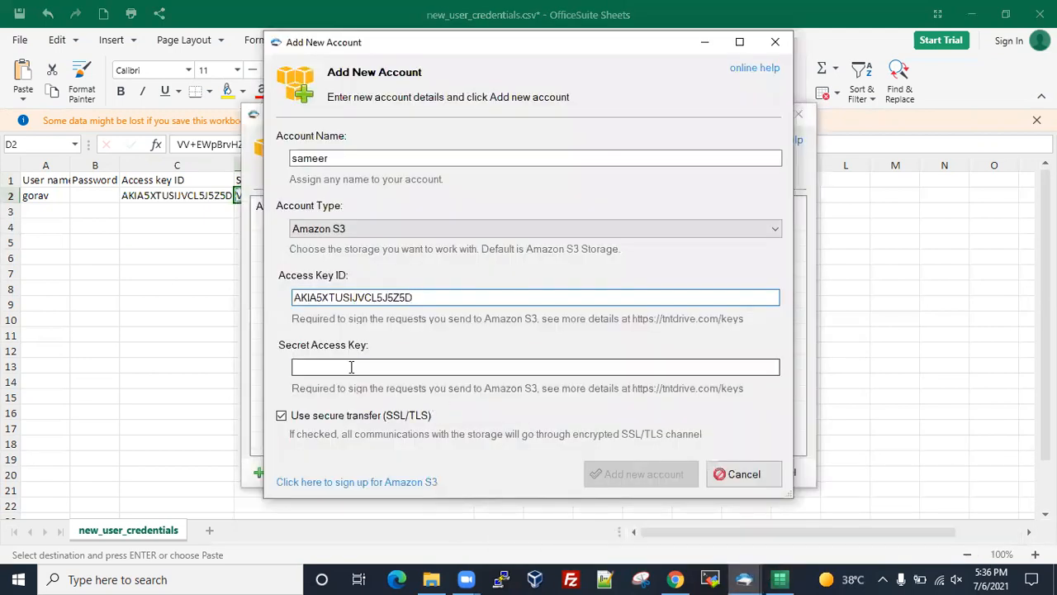
{"action": "key", "text": "ctrl+v"}
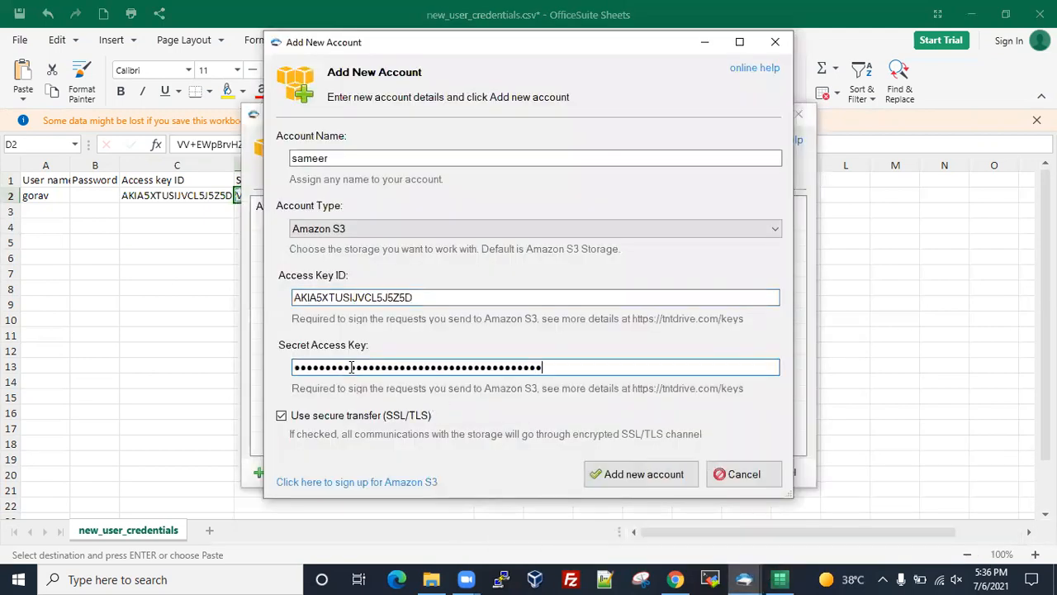
{"action": "left_click", "coordinate": [638, 476]}
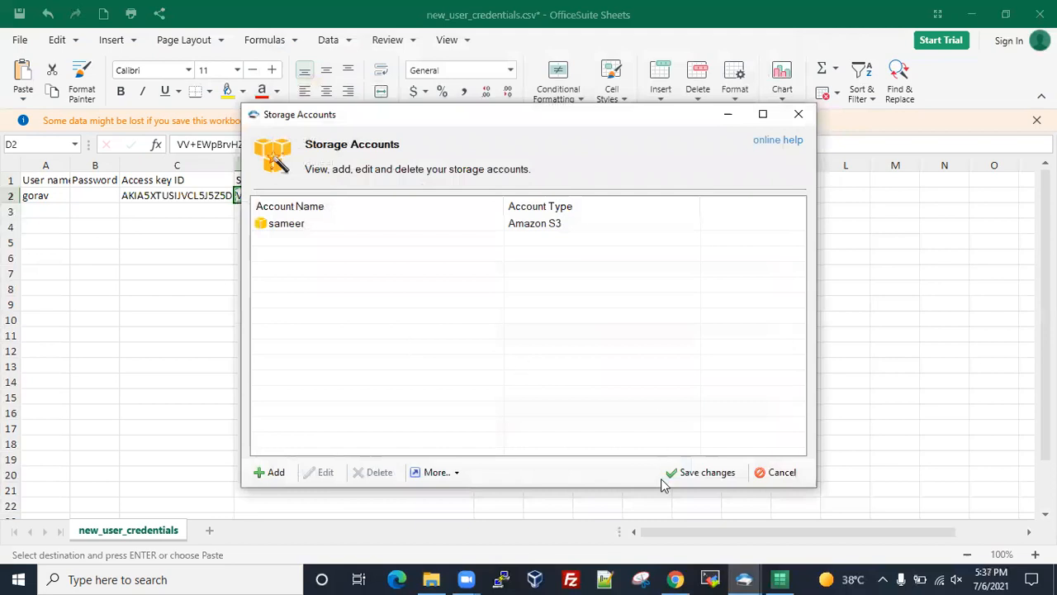
{"action": "left_click", "coordinate": [684, 475]}
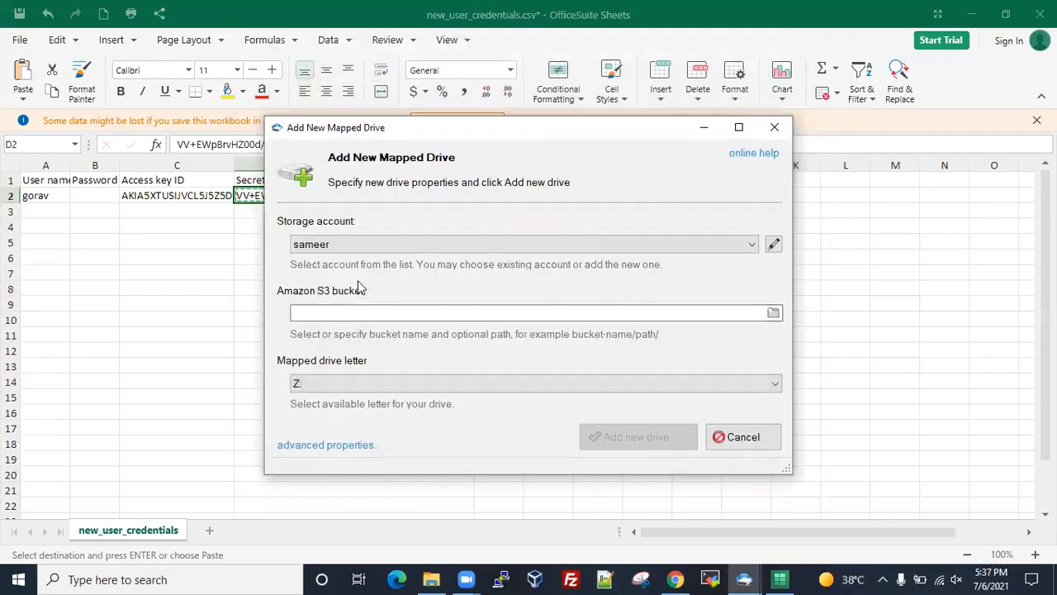
Choose the sameerbacket.com bucket for the new mapped drive and add it as drive Z:
{"action": "left_click", "coordinate": [773, 313]}
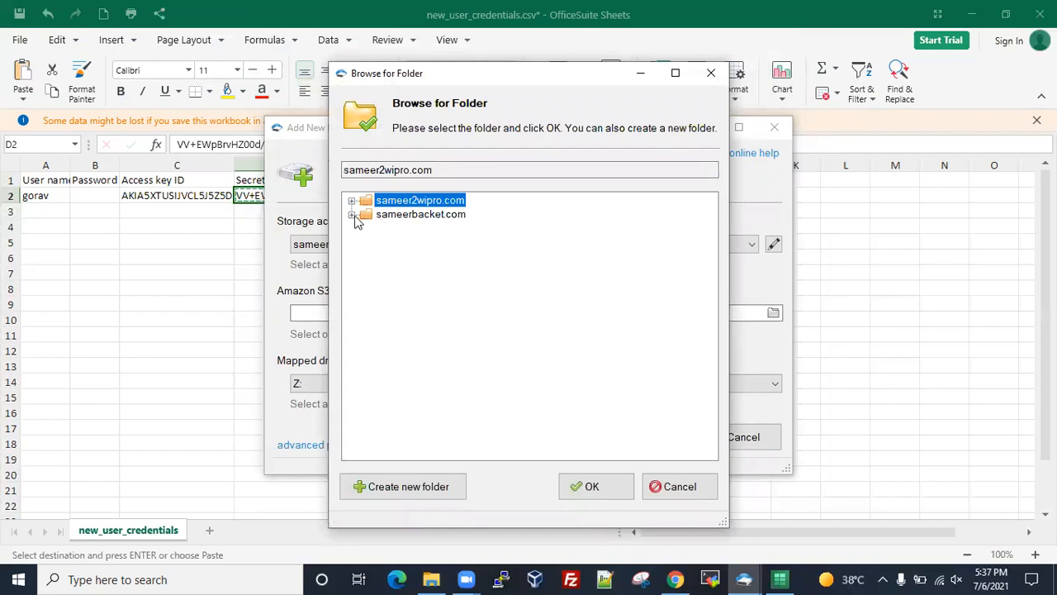
{"action": "left_click", "coordinate": [351, 215]}
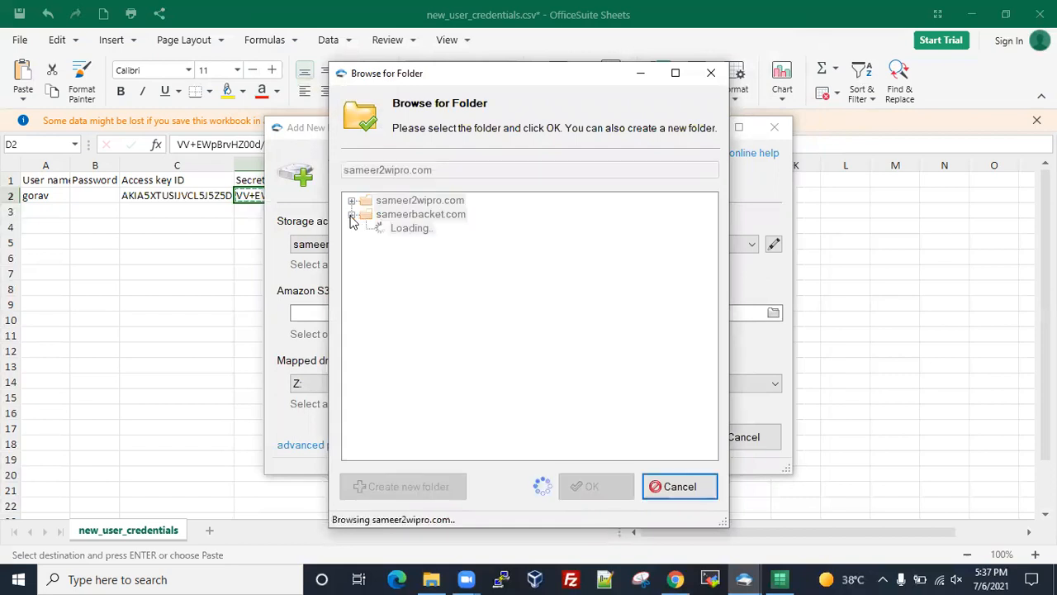
{"action": "left_click", "coordinate": [413, 215]}
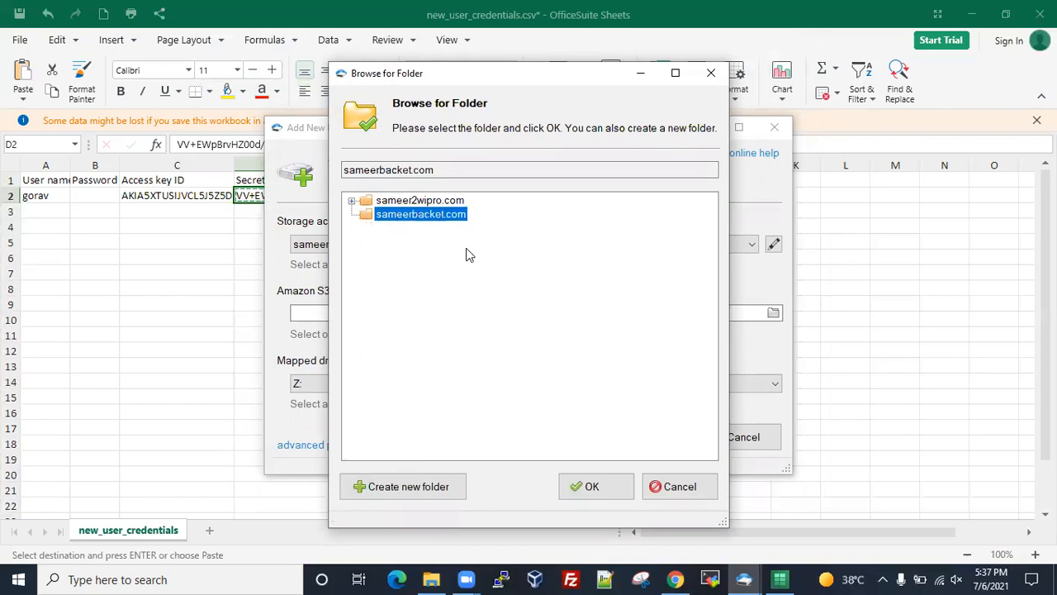
{"action": "left_click", "coordinate": [590, 485]}
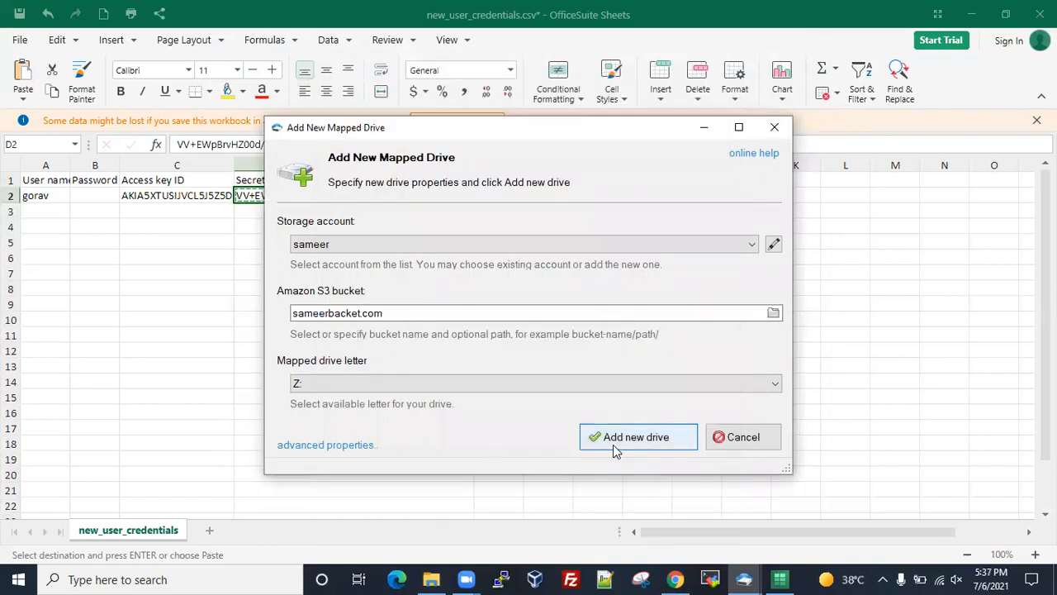
{"action": "left_click", "coordinate": [619, 442]}
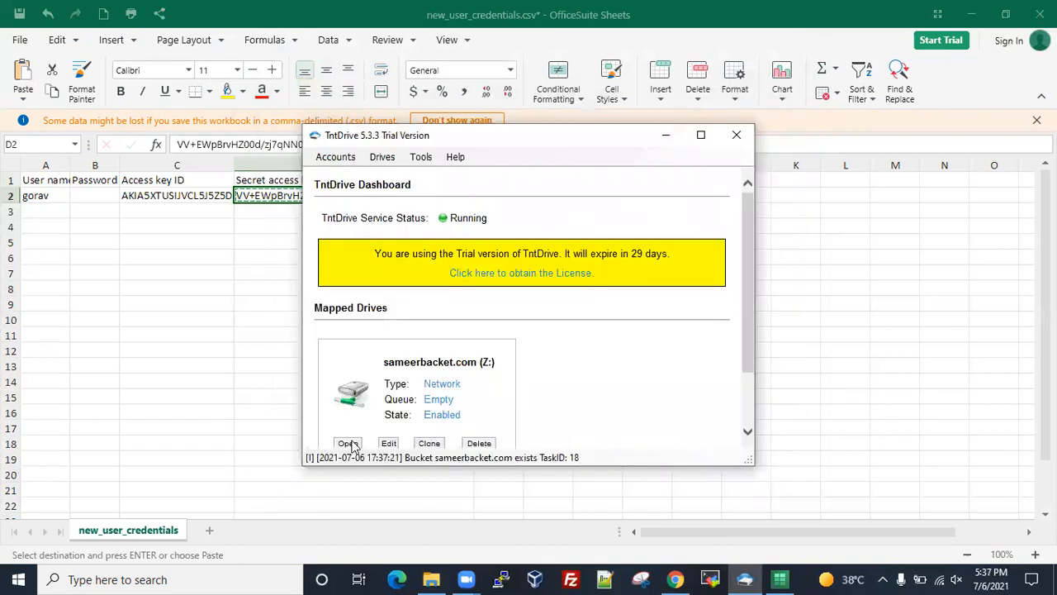
Open the mapped sameerbacket.com drive from TntDrive and locate it among the network locations in This PC
{"action": "scroll", "coordinate": [366, 413], "scroll_direction": "down", "scroll_amount": 1}
{"action": "left_click", "coordinate": [348, 400]}
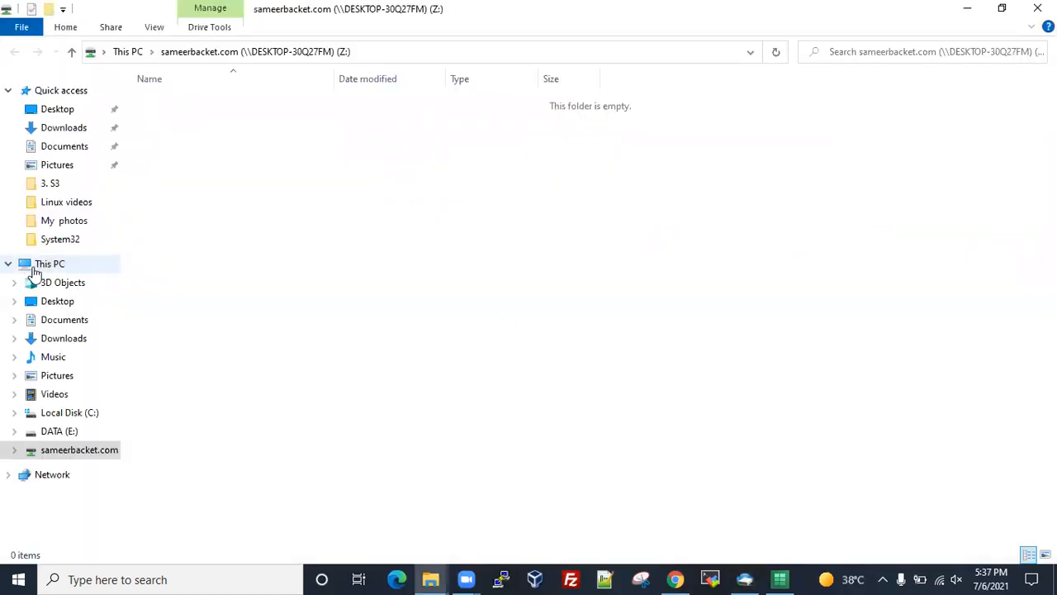
{"action": "left_click", "coordinate": [107, 264]}
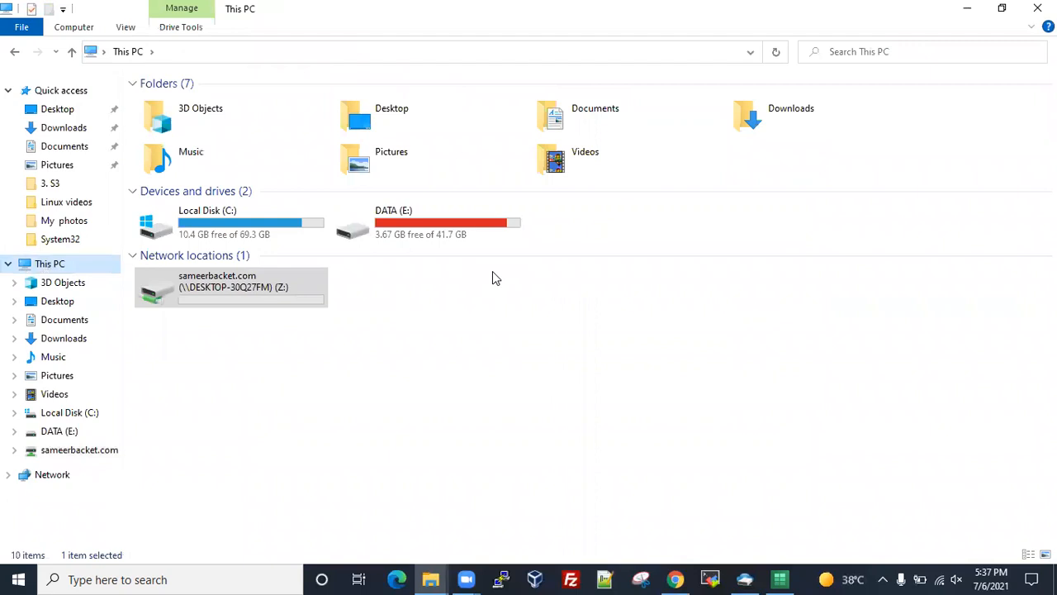
{"action": "left_click", "coordinate": [221, 312]}
{"action": "left_click", "coordinate": [209, 295]}
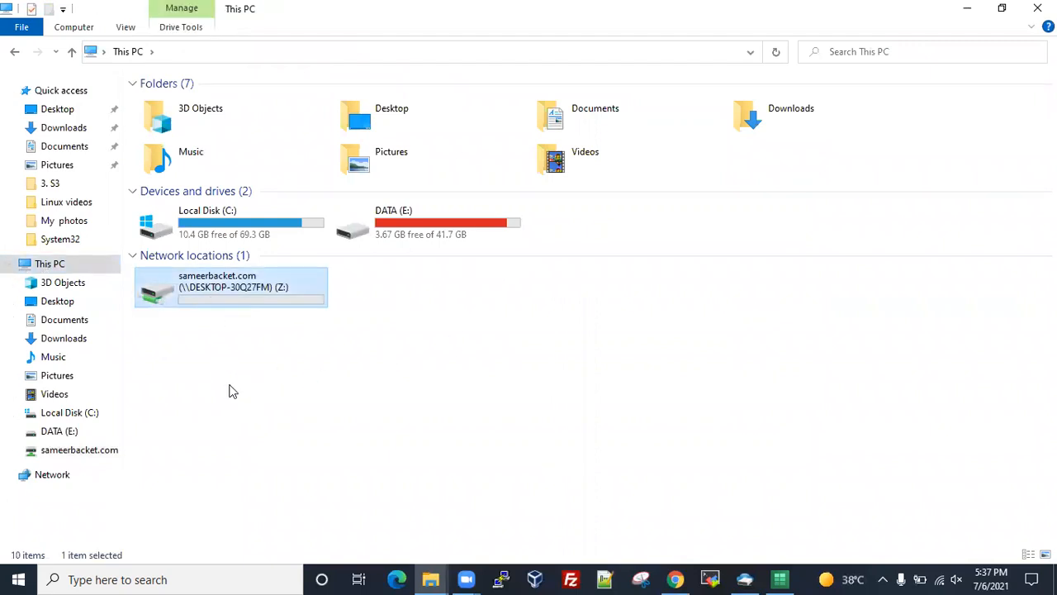
{"action": "left_click", "coordinate": [248, 382]}
{"action": "left_click", "coordinate": [214, 290]}
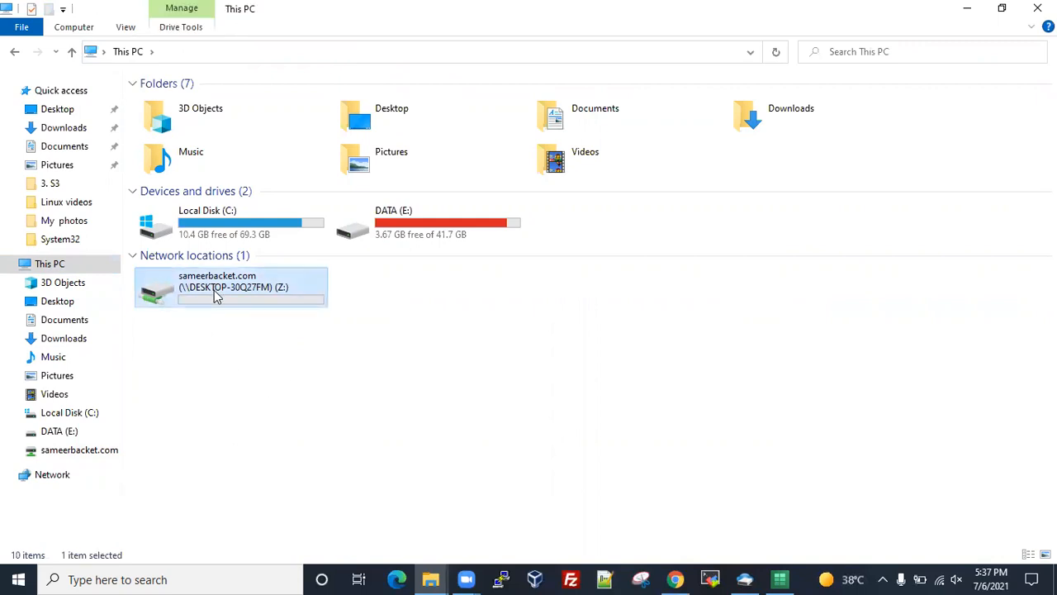
{"action": "left_click", "coordinate": [345, 398]}
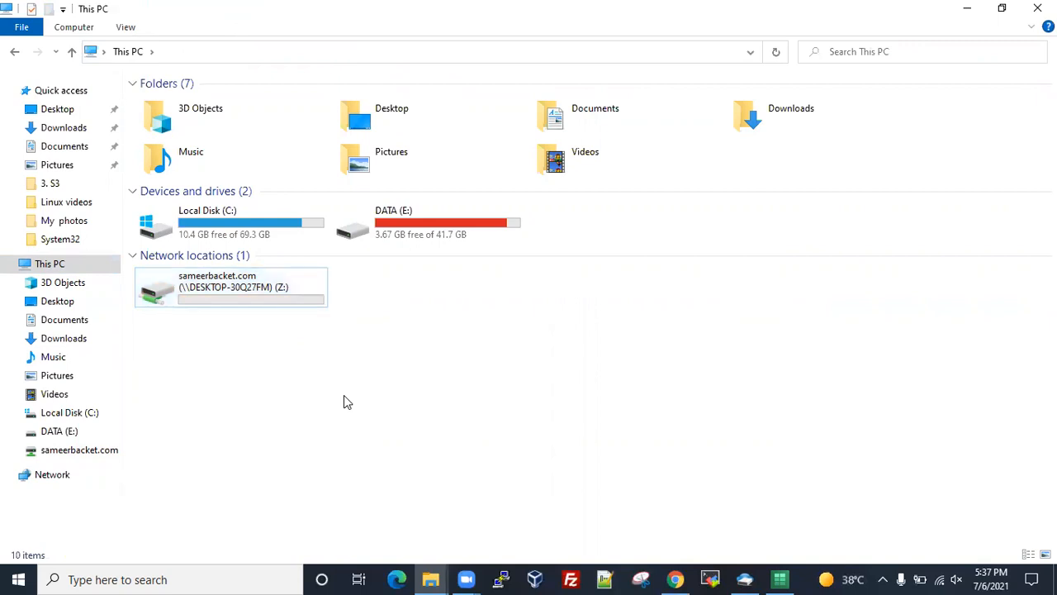
{"action": "left_click", "coordinate": [223, 297]}
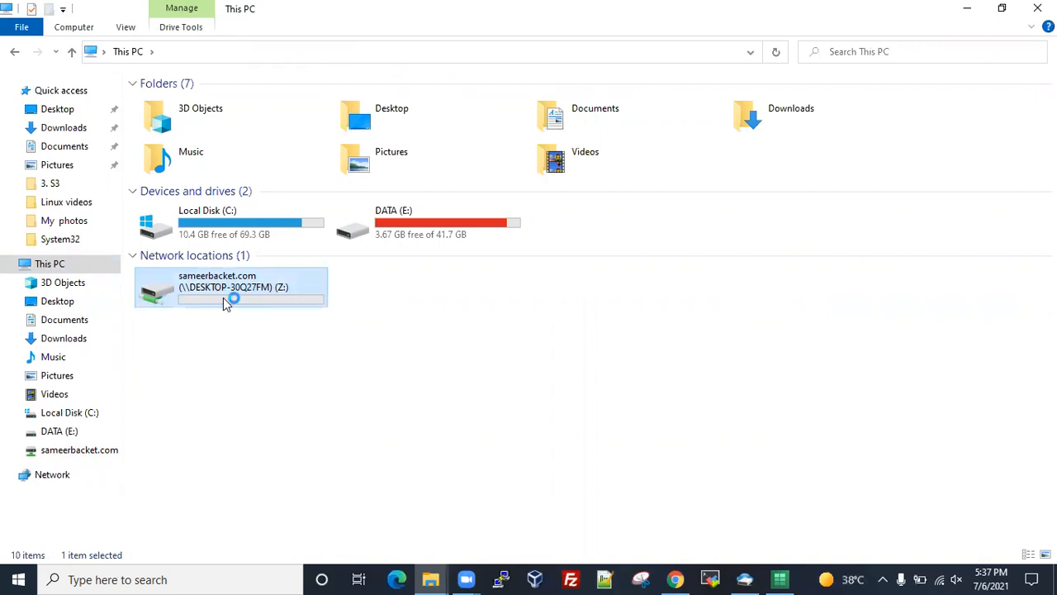
View the properties of the sameerbacket.com (Z:) network drive to examine its type, file system and capacity
{"action": "right_click", "coordinate": [226, 299]}
{"action": "left_click", "coordinate": [268, 283]}
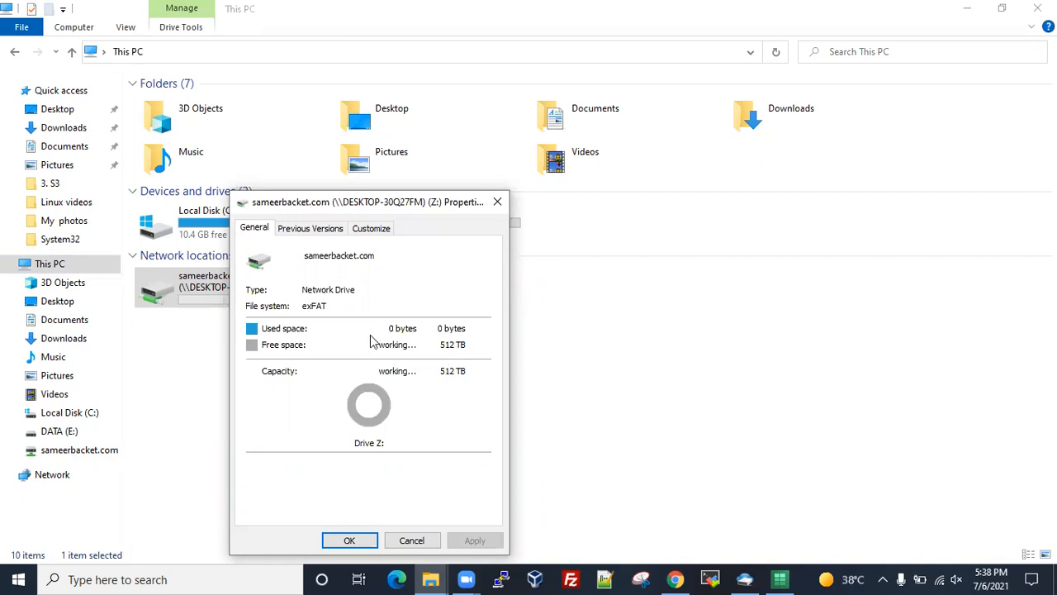
{"action": "left_click", "coordinate": [496, 202]}
{"action": "left_click", "coordinate": [484, 407]}
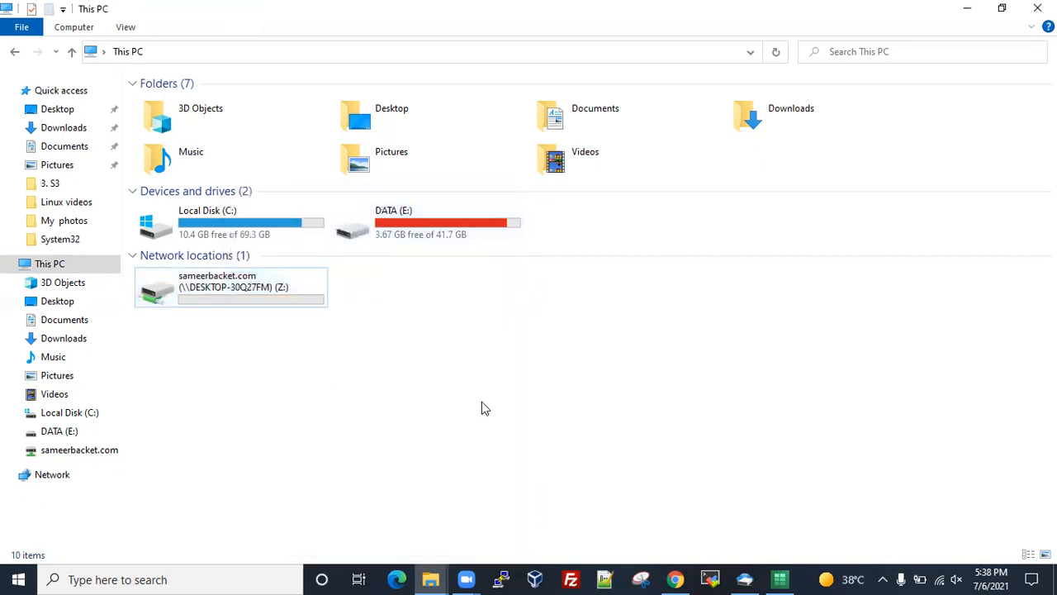
Compare the local C: and E: drives with drive Z:, rechecking Z:'s used and free space in its properties
{"action": "left_click", "coordinate": [265, 224]}
{"action": "left_click", "coordinate": [406, 232]}
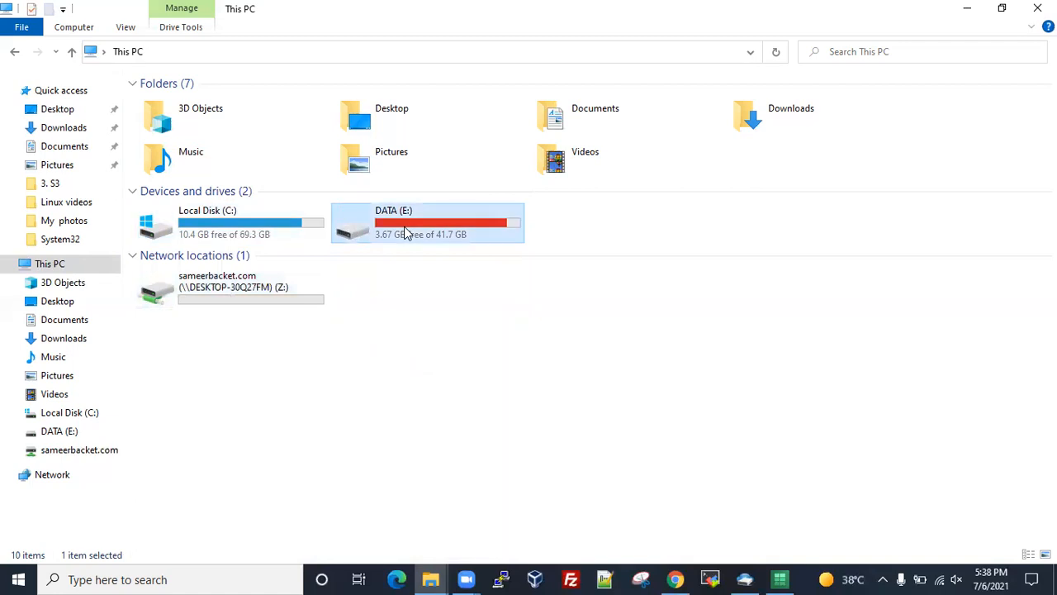
{"action": "right_click", "coordinate": [255, 294]}
{"action": "left_click", "coordinate": [321, 283]}
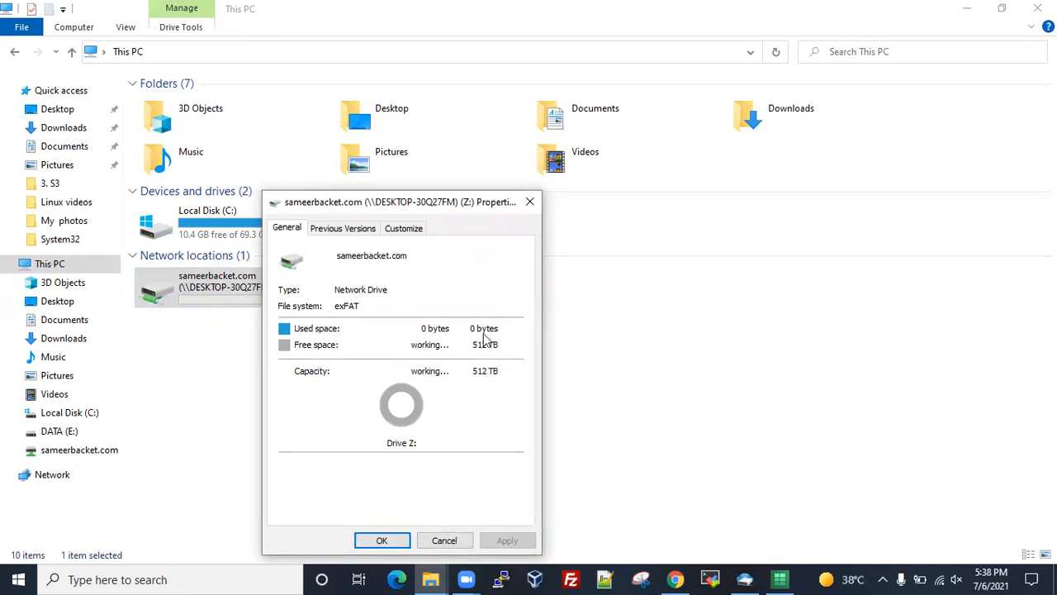
{"action": "left_click", "coordinate": [529, 201]}
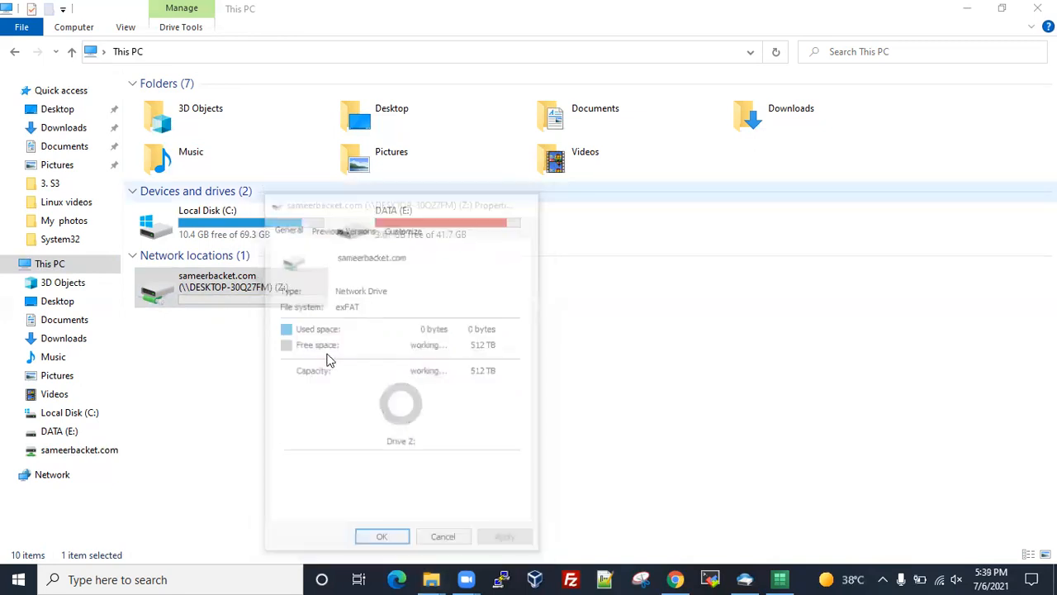
Open drive Z:, minimize its window, close TntDrive, and minimize the credentials sheet and Downloads to expose the desktop
{"action": "double_click", "coordinate": [222, 290]}
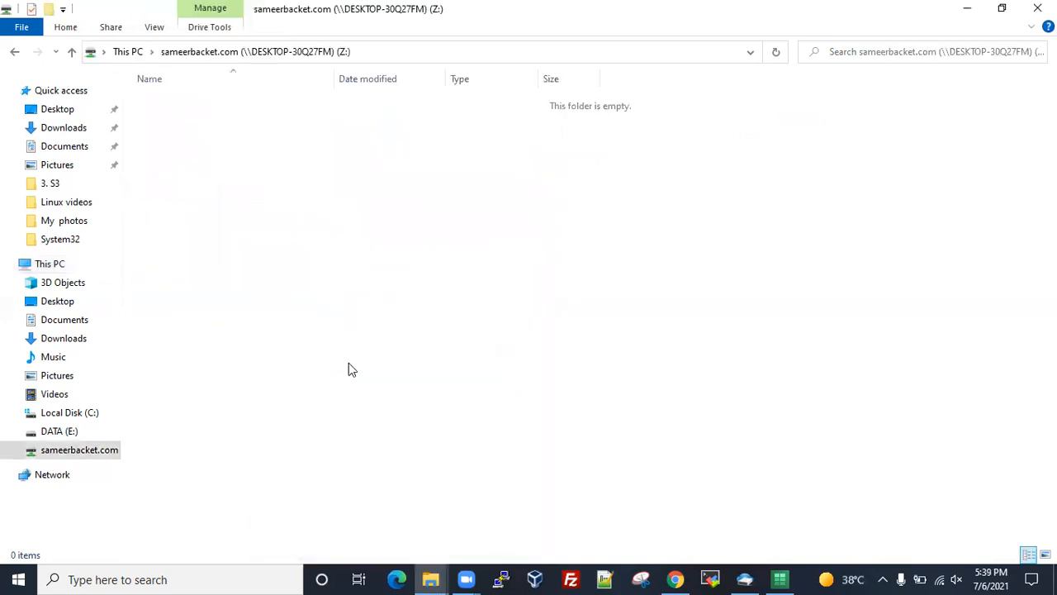
{"action": "left_click", "coordinate": [967, 9]}
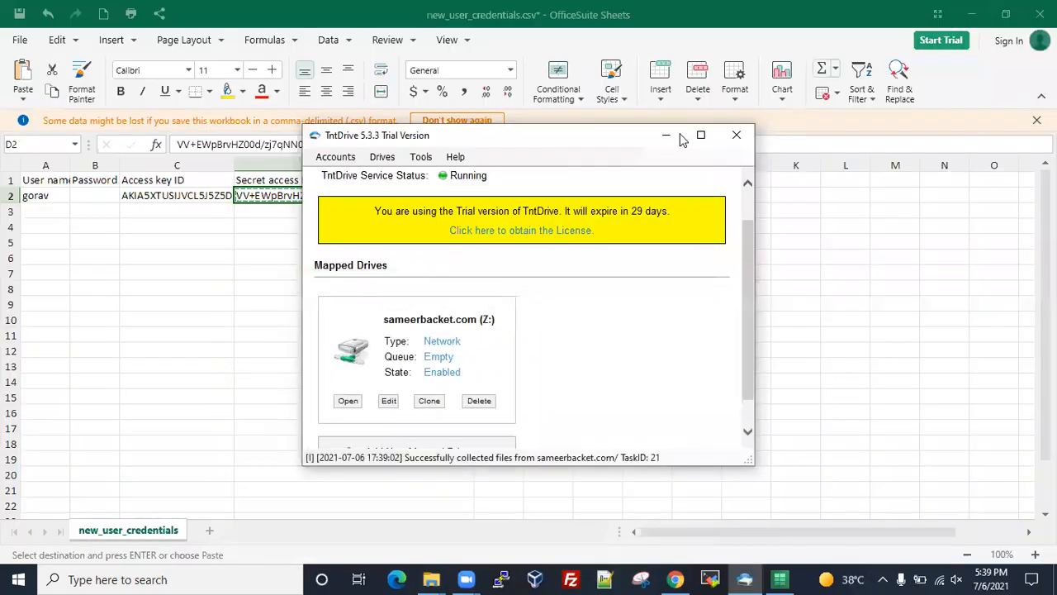
{"action": "left_click", "coordinate": [737, 135]}
{"action": "left_click", "coordinate": [971, 14]}
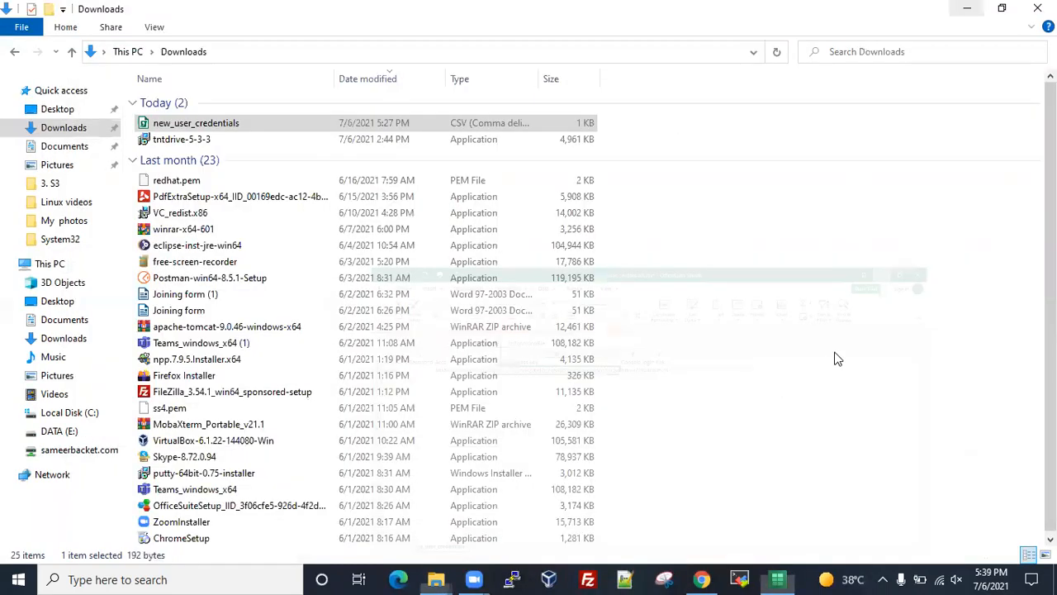
{"action": "left_click", "coordinate": [968, 9]}
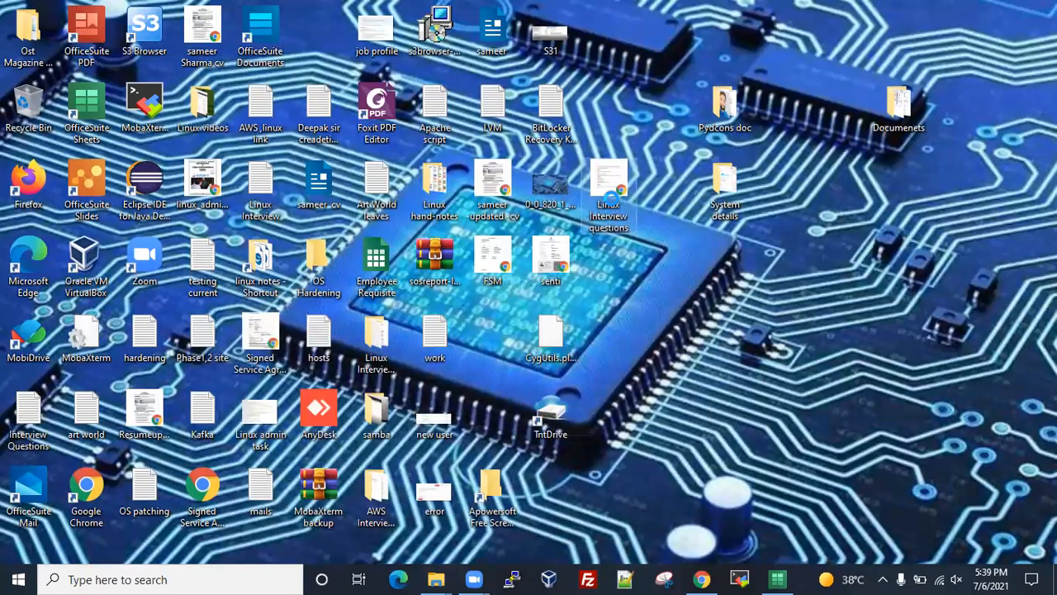
Copy the Linux Interview questions file from the desktop into the mapped sameerbacket.com drive Z:
{"action": "right_click", "coordinate": [612, 194]}
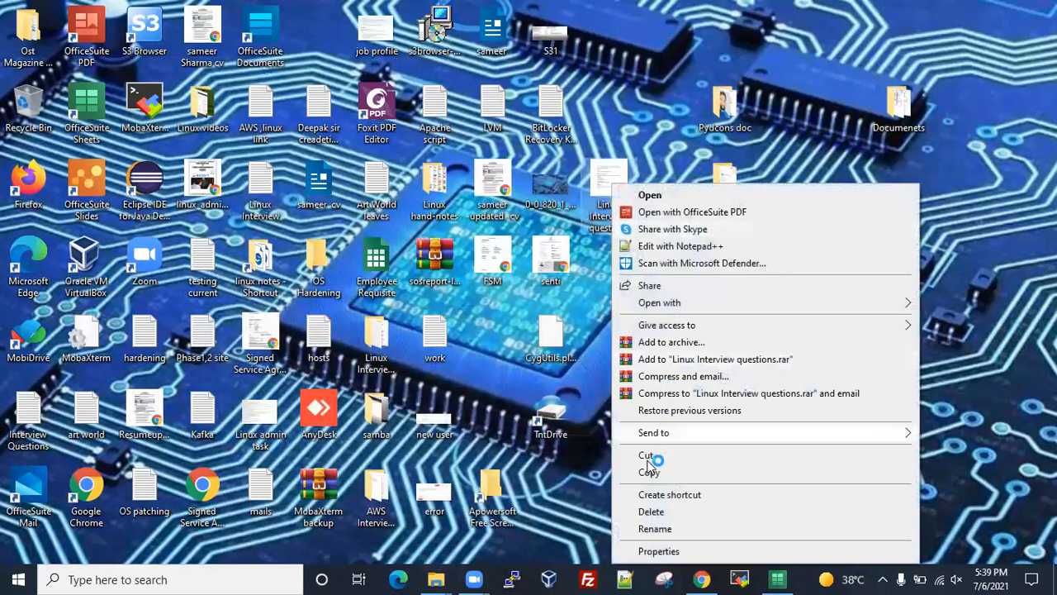
{"action": "left_click", "coordinate": [650, 474]}
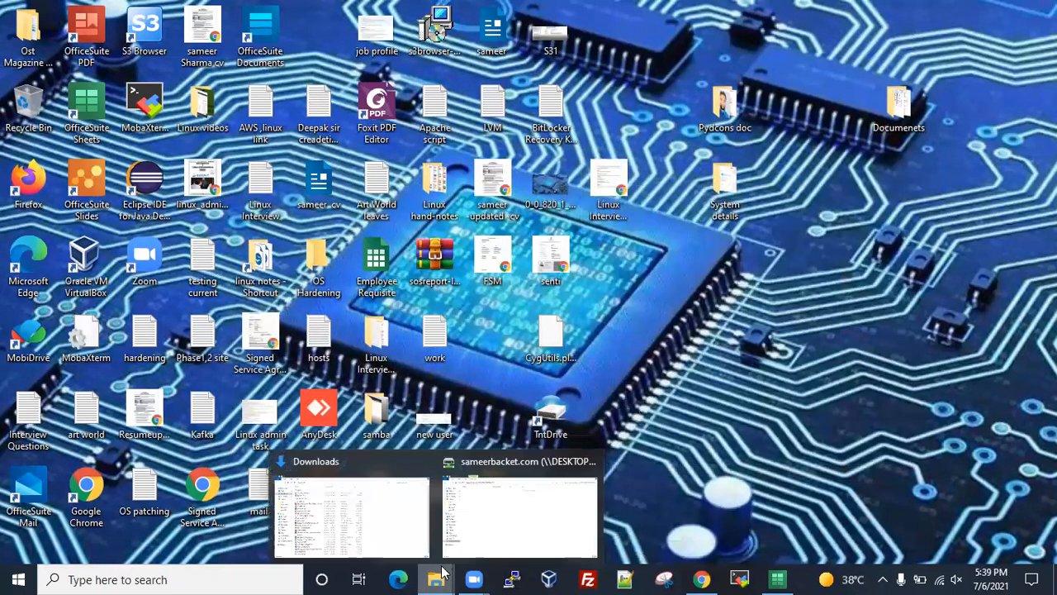
{"action": "left_click", "coordinate": [492, 518]}
{"action": "right_click", "coordinate": [290, 147]}
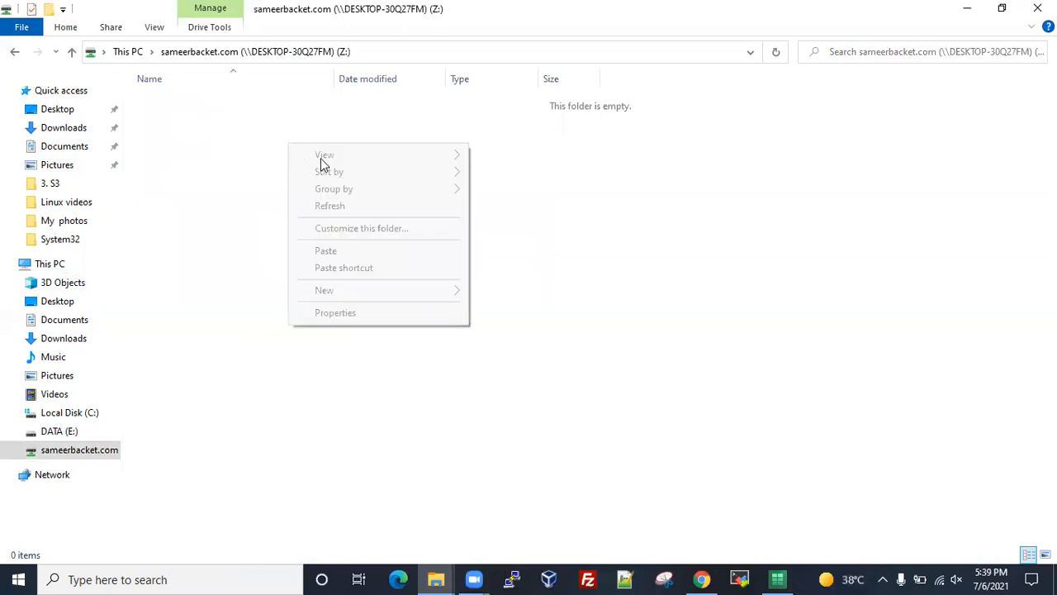
{"action": "left_click", "coordinate": [323, 249]}
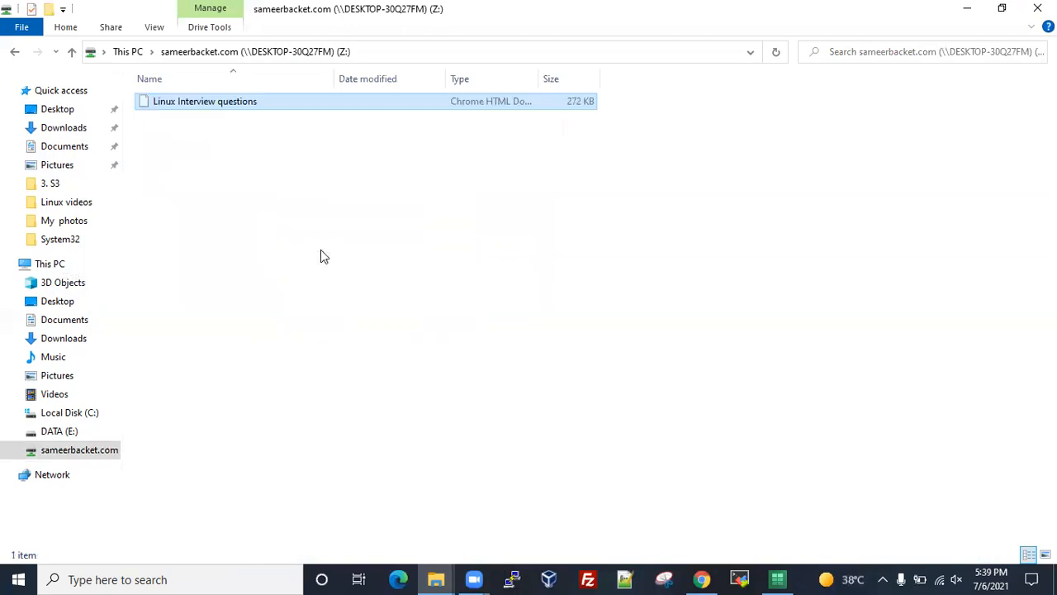
{"action": "left_click", "coordinate": [545, 411]}
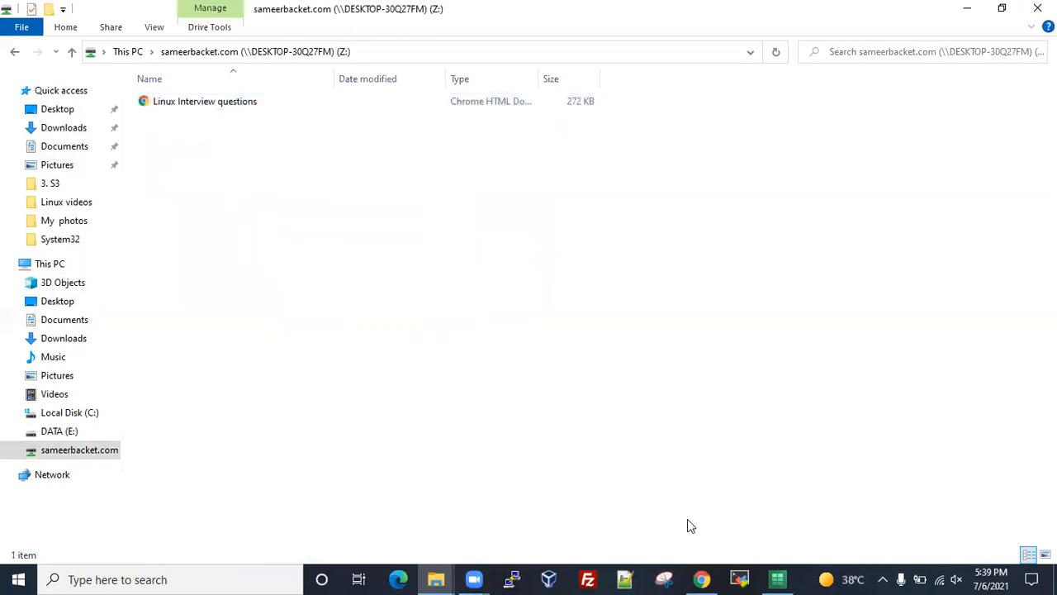
Open the sameerbacket.com bucket in the AWS S3 console and refresh its object list to check for the copied file
{"action": "left_click", "coordinate": [701, 579]}
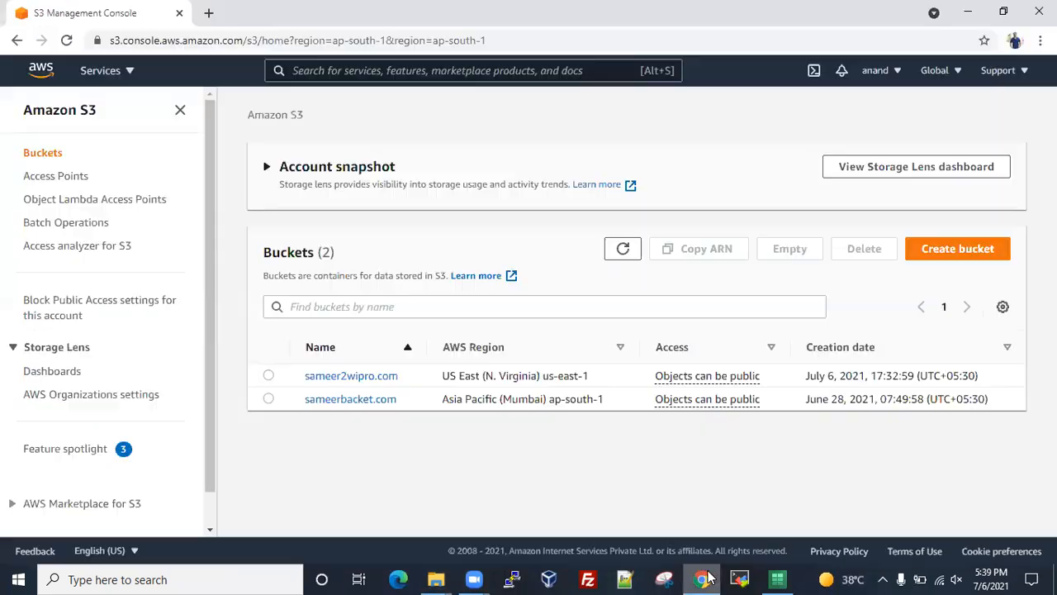
{"action": "left_click", "coordinate": [347, 400]}
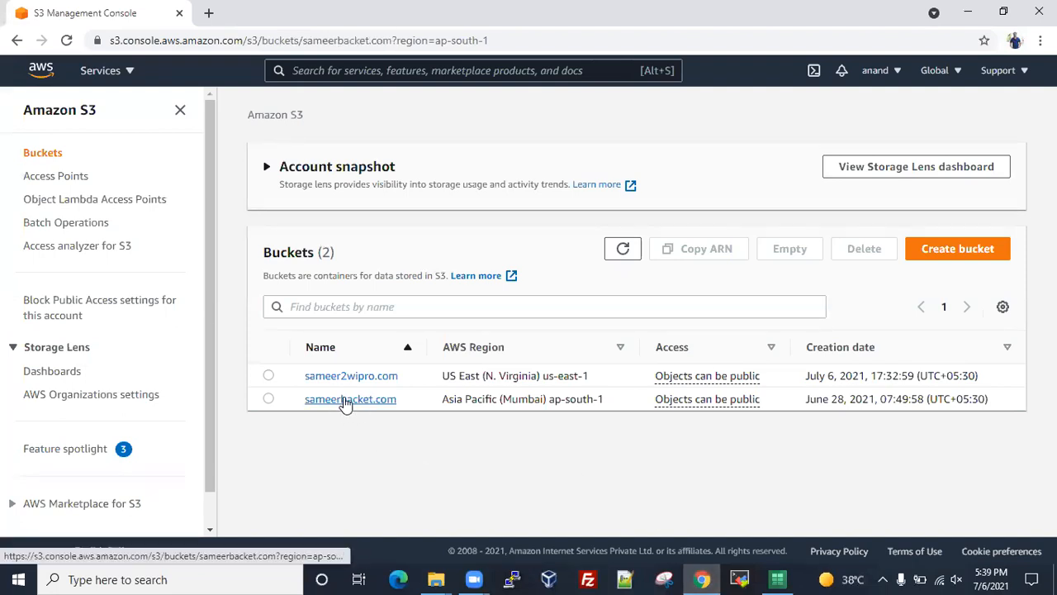
{"action": "scroll", "coordinate": [579, 369], "scroll_direction": "down", "scroll_amount": 1}
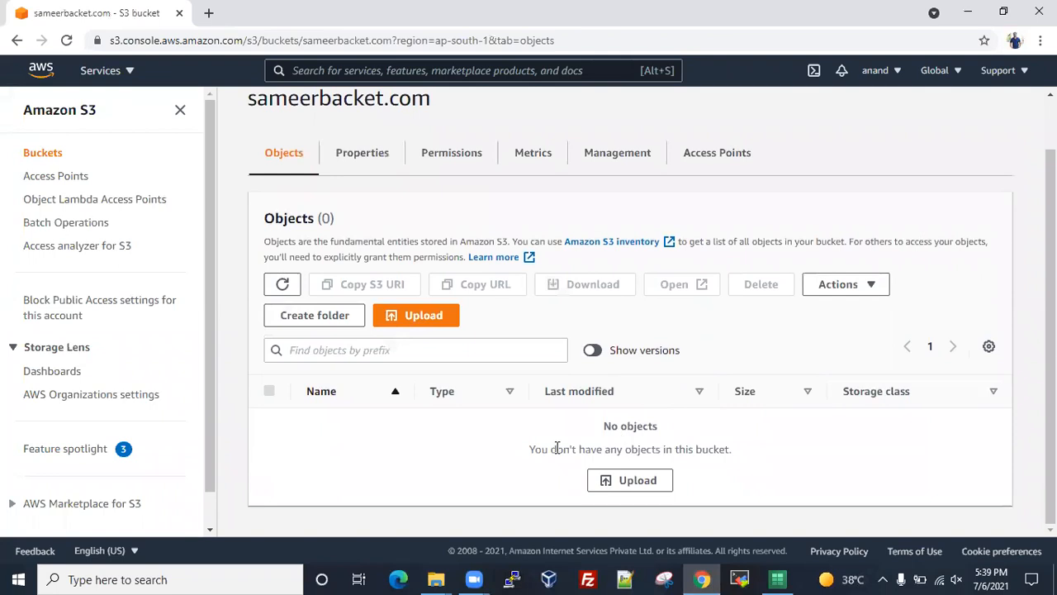
{"action": "left_click", "coordinate": [282, 285]}
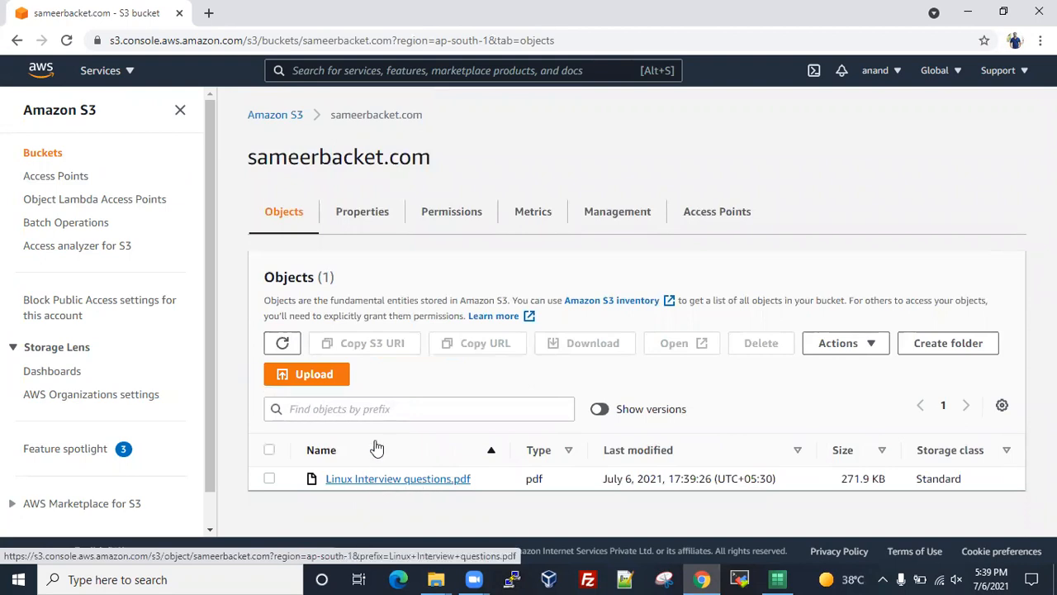
{"action": "left_click", "coordinate": [967, 12]}
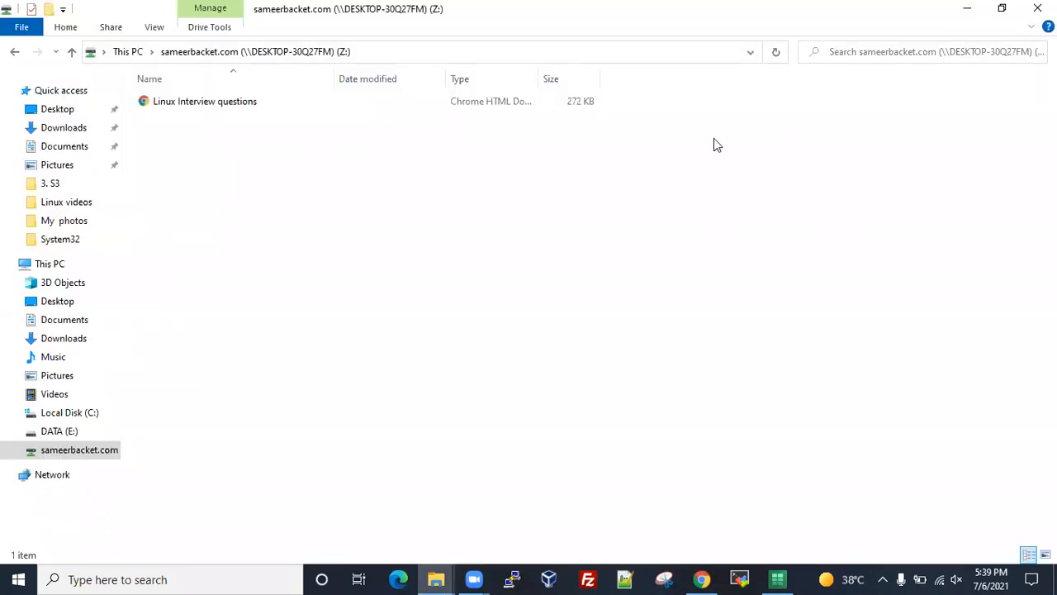
Reopen drive Z: from This PC and create a folder in it, keeping the default name New folder
{"action": "left_click", "coordinate": [71, 266]}
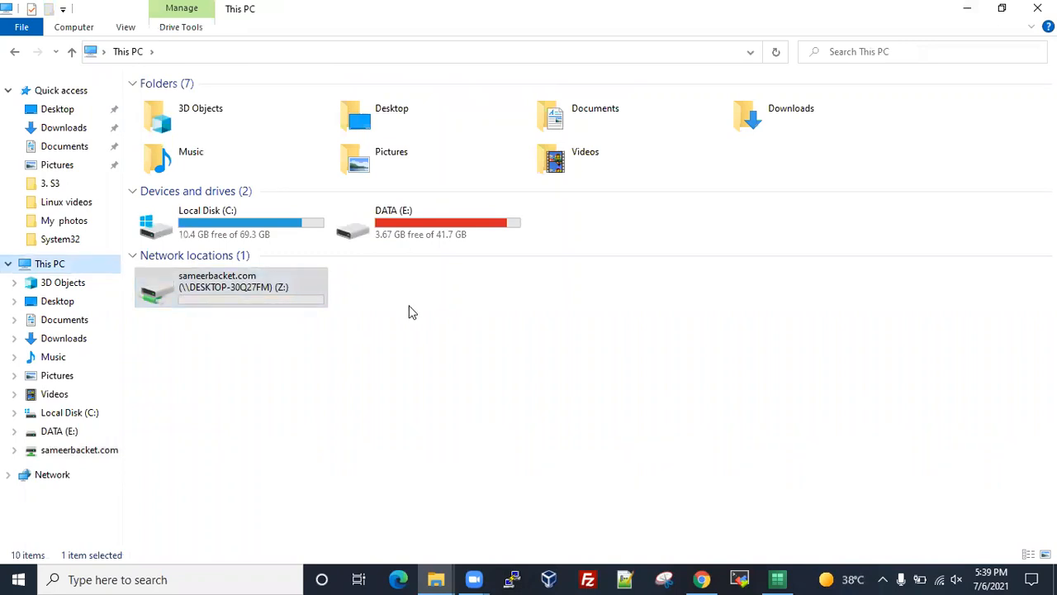
{"action": "double_click", "coordinate": [223, 294]}
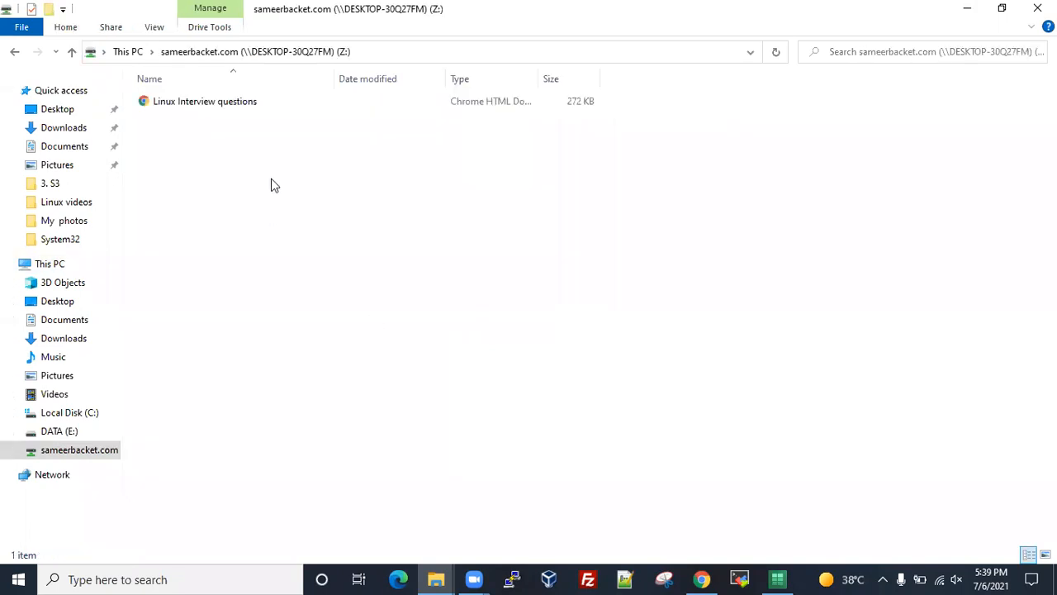
{"action": "right_click", "coordinate": [273, 183]}
{"action": "mouse_move", "coordinate": [331, 343]}
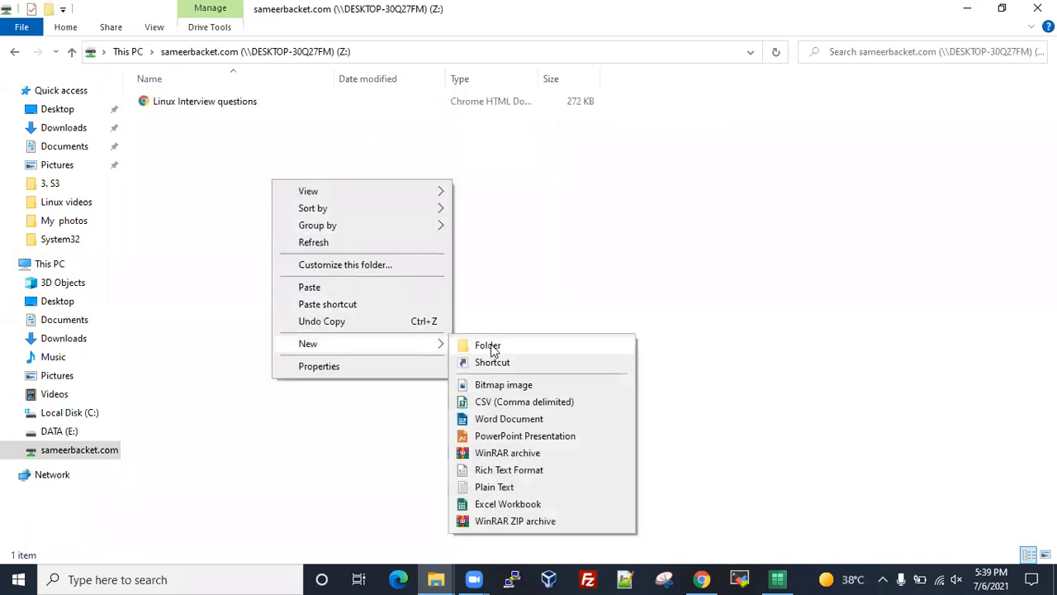
{"action": "left_click", "coordinate": [493, 347]}
{"action": "left_click", "coordinate": [291, 204]}
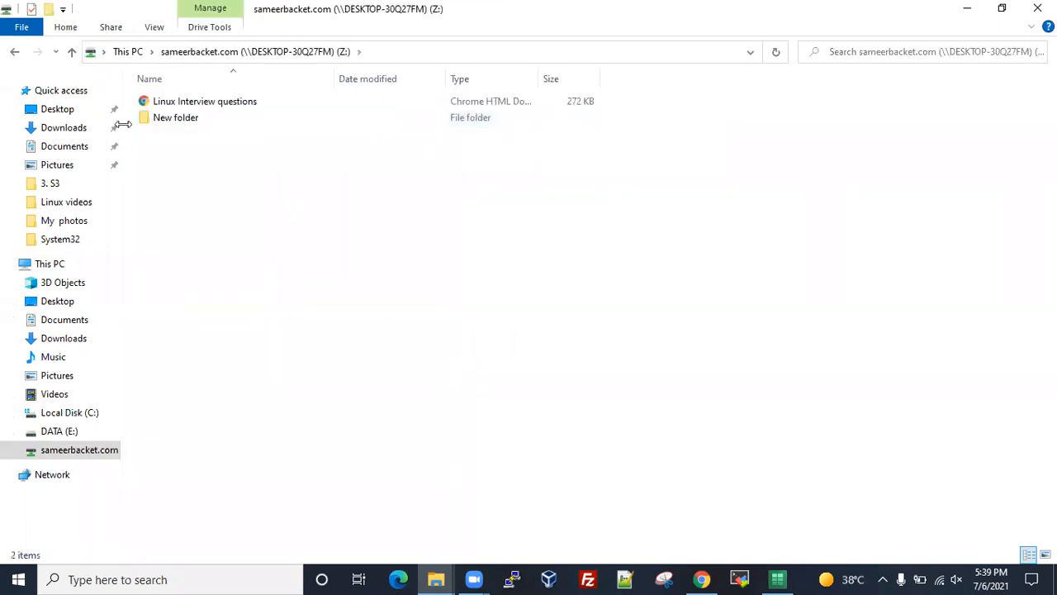
Refresh the sameerbacket.com object list in the AWS S3 console to check for the folder created on drive Z:
{"action": "left_click", "coordinate": [701, 579]}
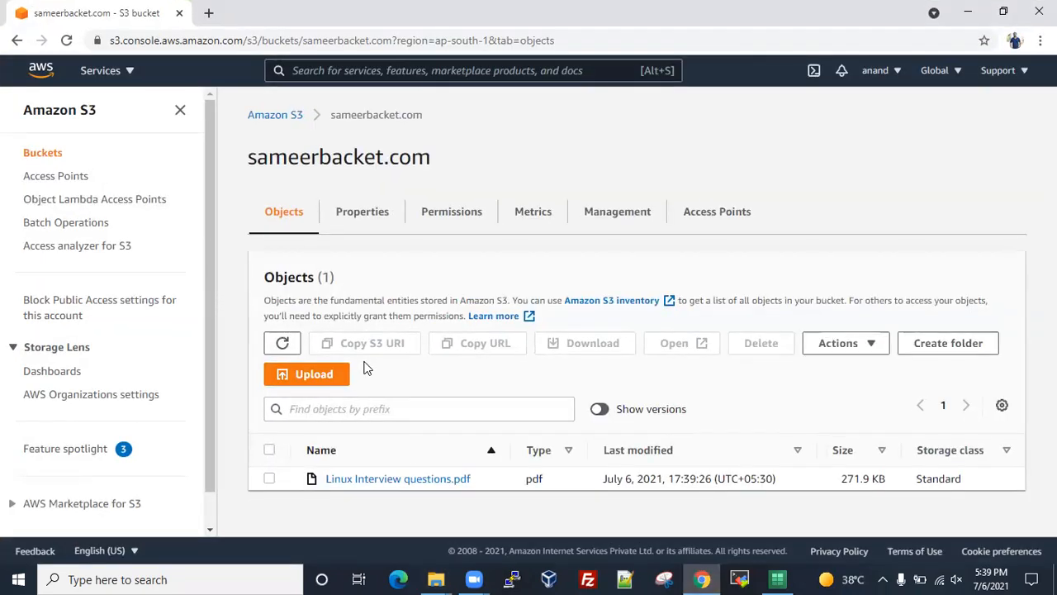
{"action": "left_click", "coordinate": [282, 343]}
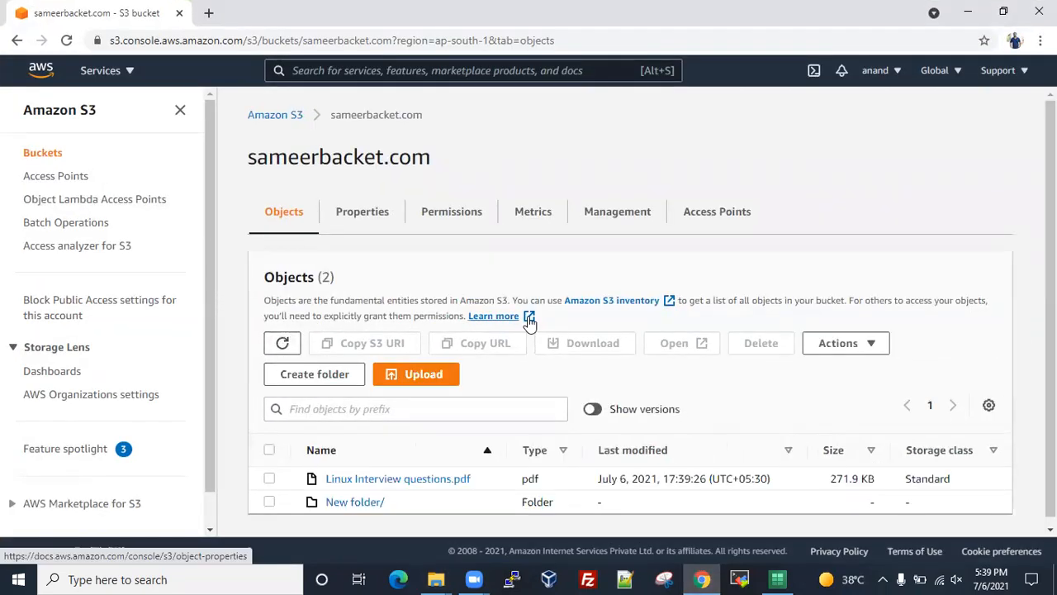
{"action": "scroll", "coordinate": [371, 496], "scroll_direction": "down", "scroll_amount": 1}
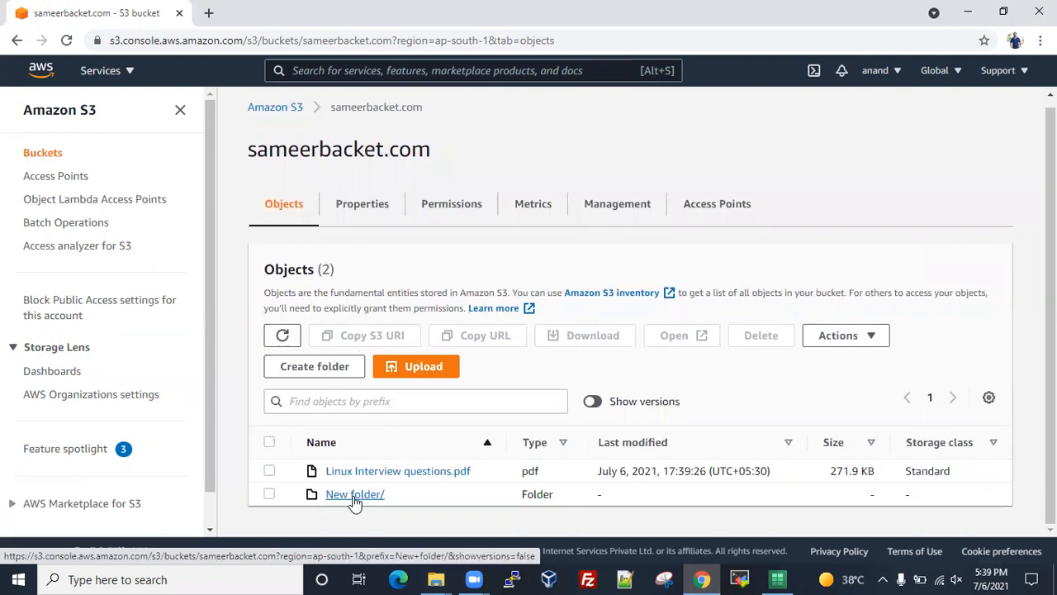
{"action": "left_click", "coordinate": [967, 11]}
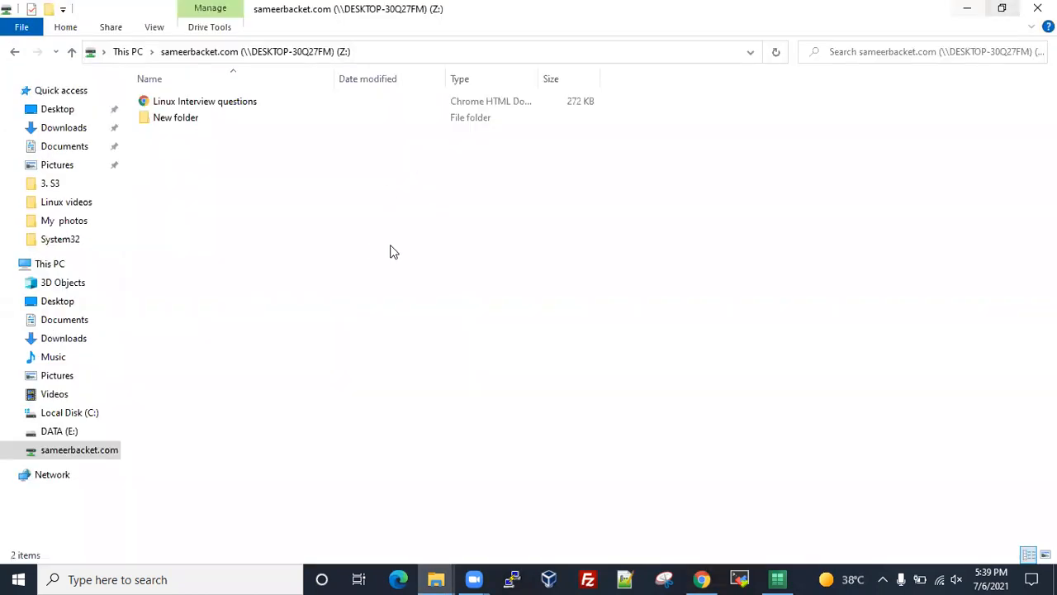
Switch to MobaXterm and set up a new session of the Aws S3 type
{"action": "left_click", "coordinate": [20, 267]}
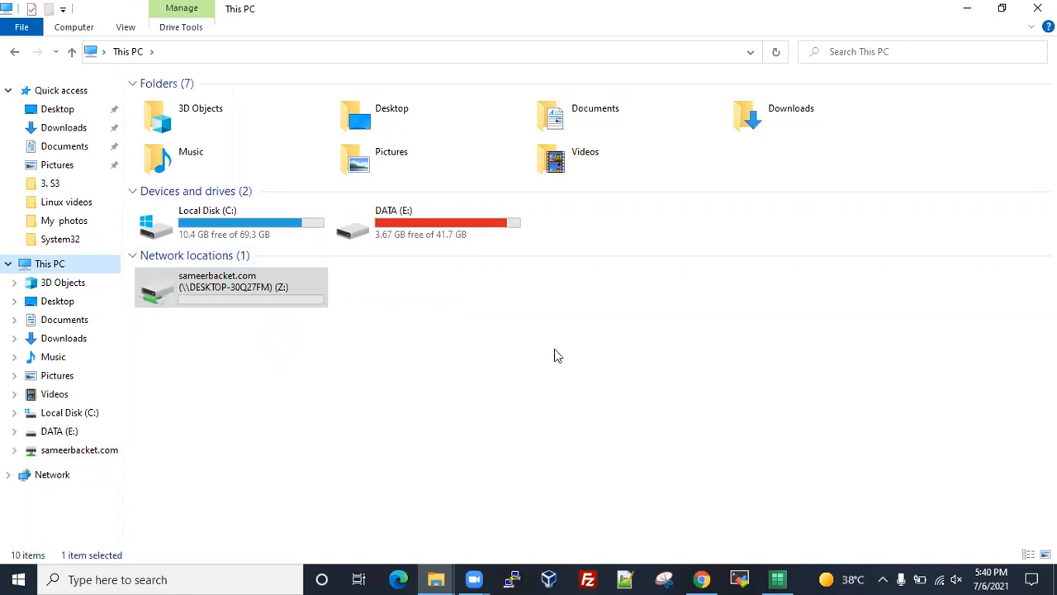
{"action": "left_click", "coordinate": [739, 579]}
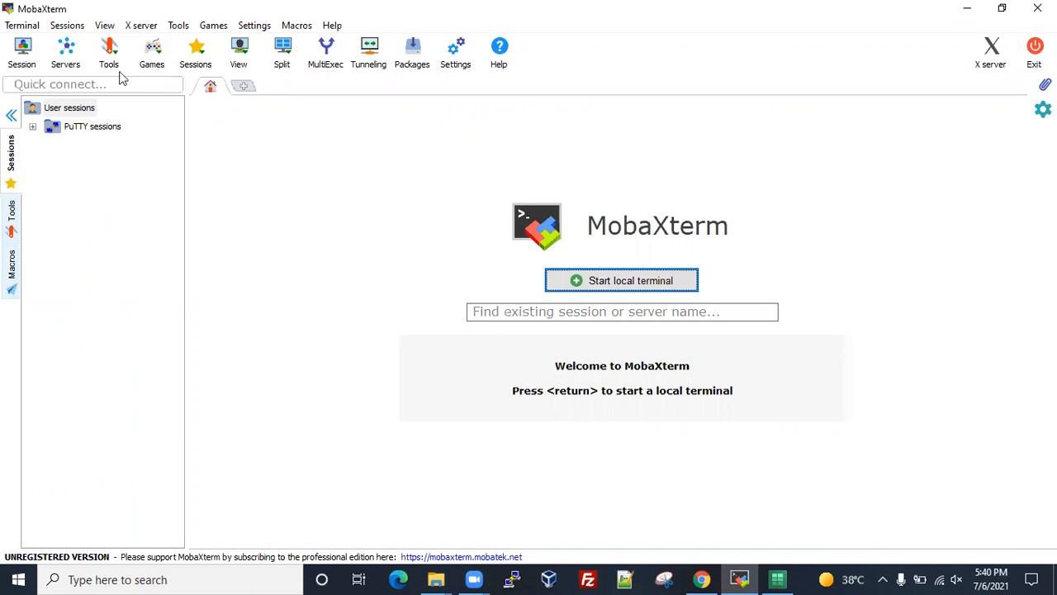
{"action": "left_click", "coordinate": [23, 52]}
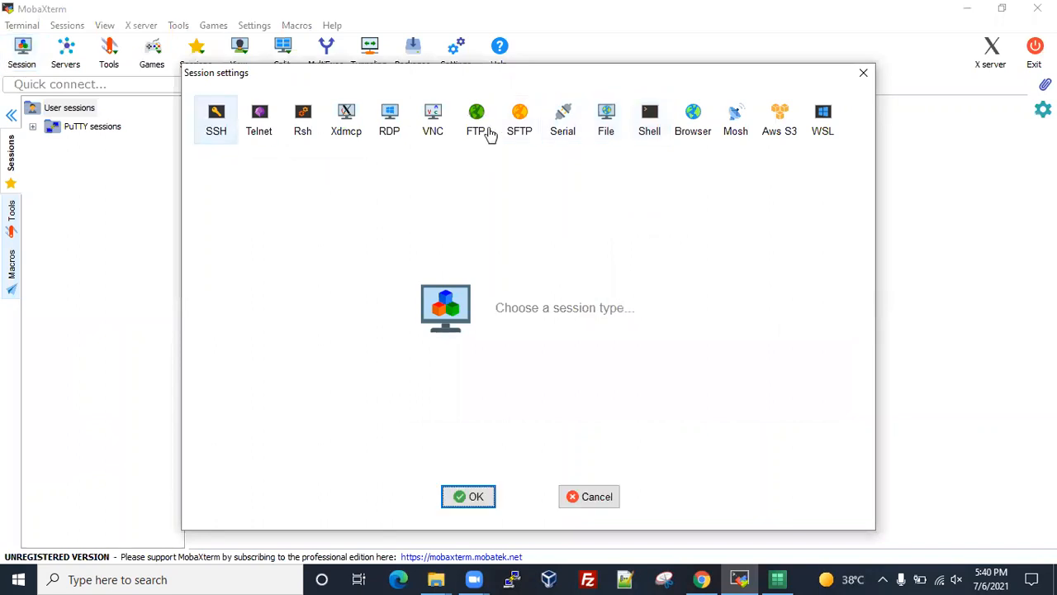
{"action": "left_click", "coordinate": [780, 128]}
{"action": "left_click", "coordinate": [270, 213]}
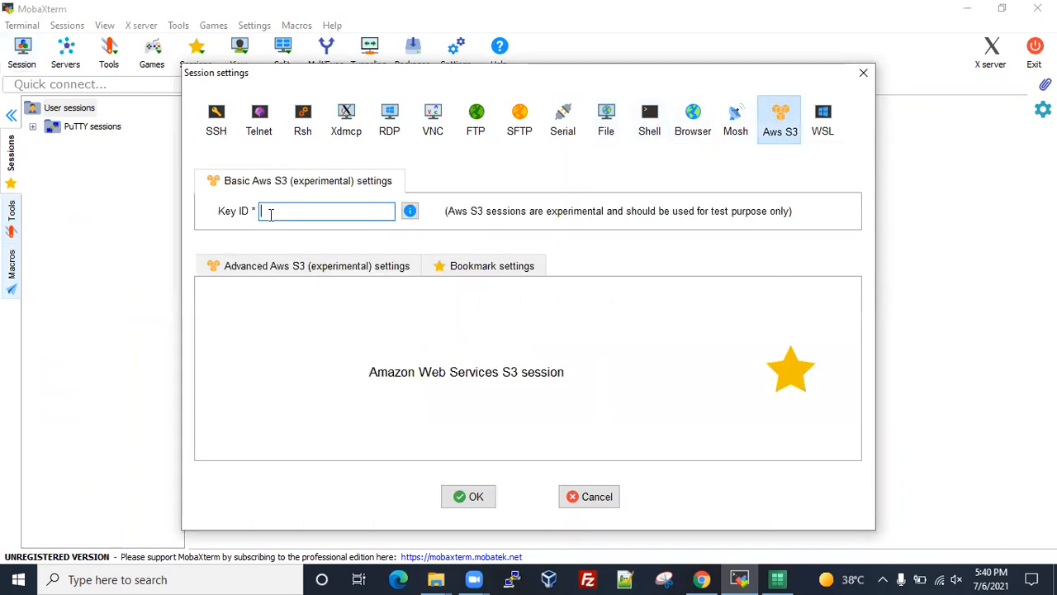
Copy the access key ID from the new_user_credentials spreadsheet, enter it as the session's Key ID, and start the session
{"action": "left_click", "coordinate": [780, 579]}
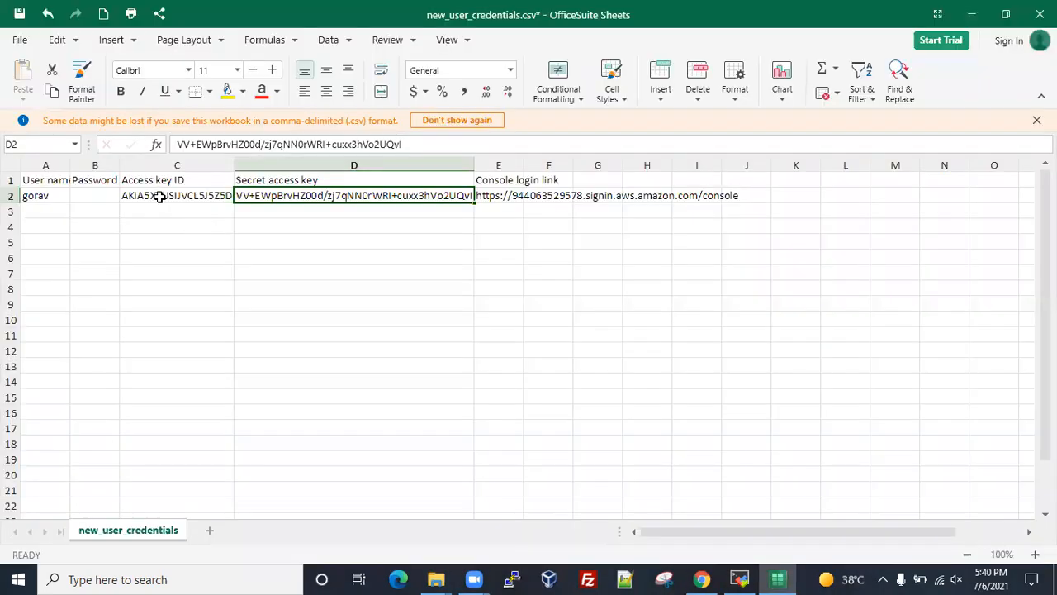
{"action": "left_click", "coordinate": [161, 196]}
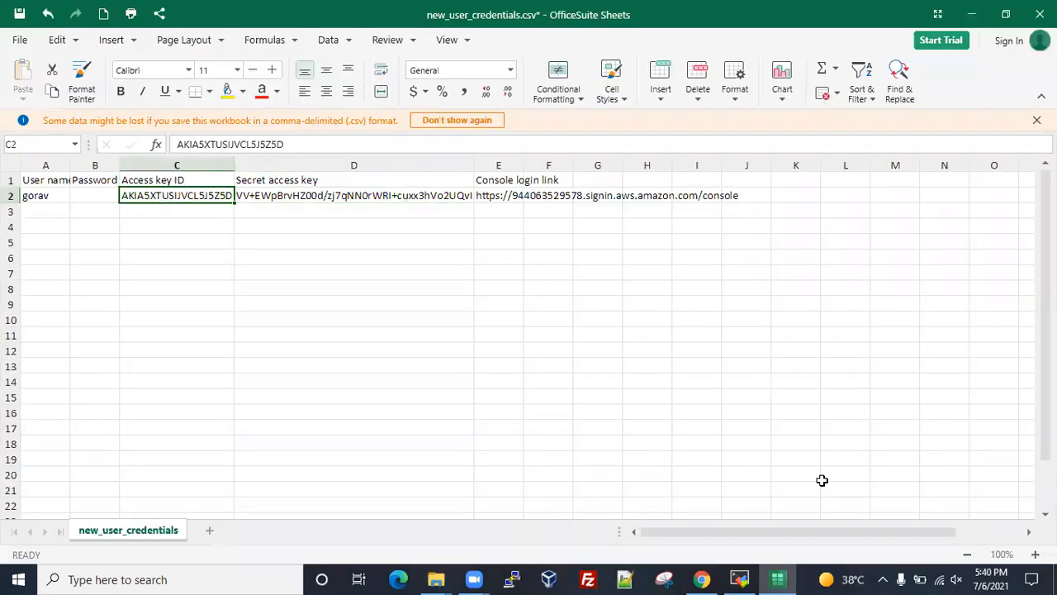
{"action": "key", "text": "ctrl+c"}
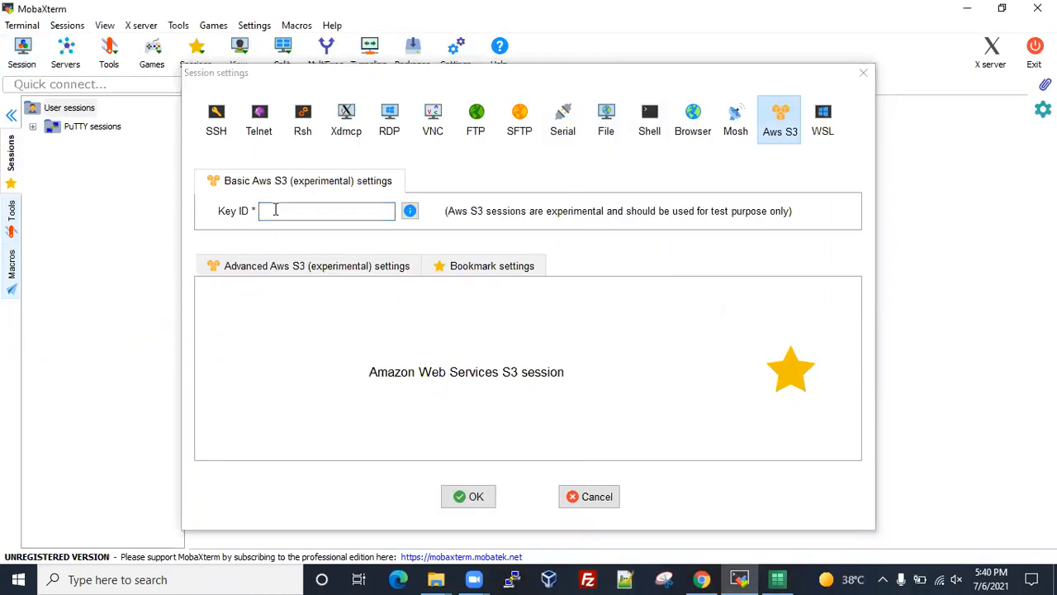
{"action": "left_click", "coordinate": [276, 210]}
{"action": "key", "text": "ctrl+v"}
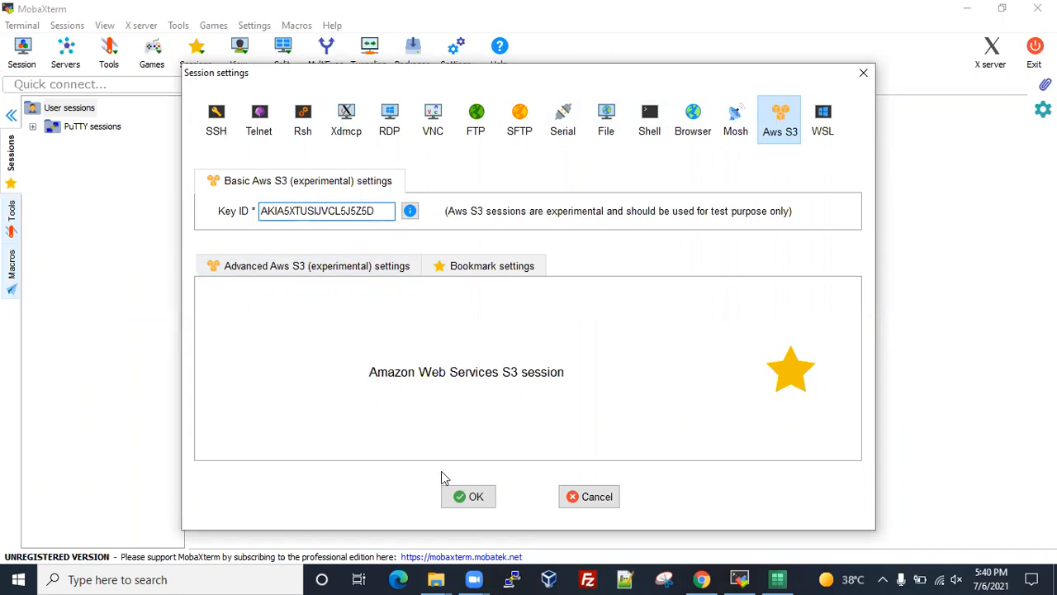
{"action": "left_click", "coordinate": [472, 495]}
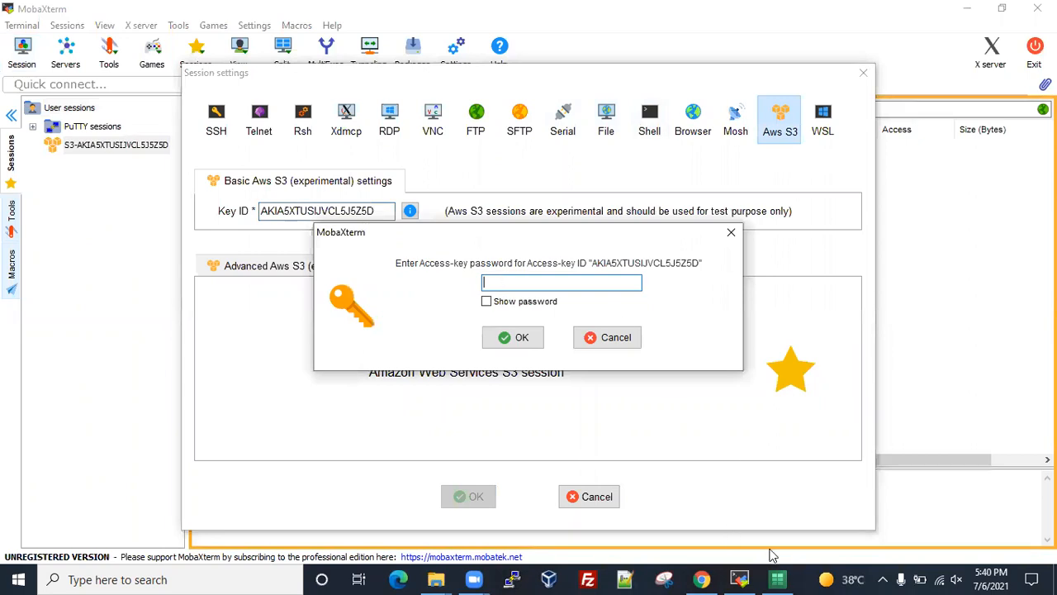
Enter the secret access key from the new_user_credentials spreadsheet as the access-key password and decline saving it
{"action": "left_click", "coordinate": [778, 579]}
{"action": "left_click", "coordinate": [317, 195]}
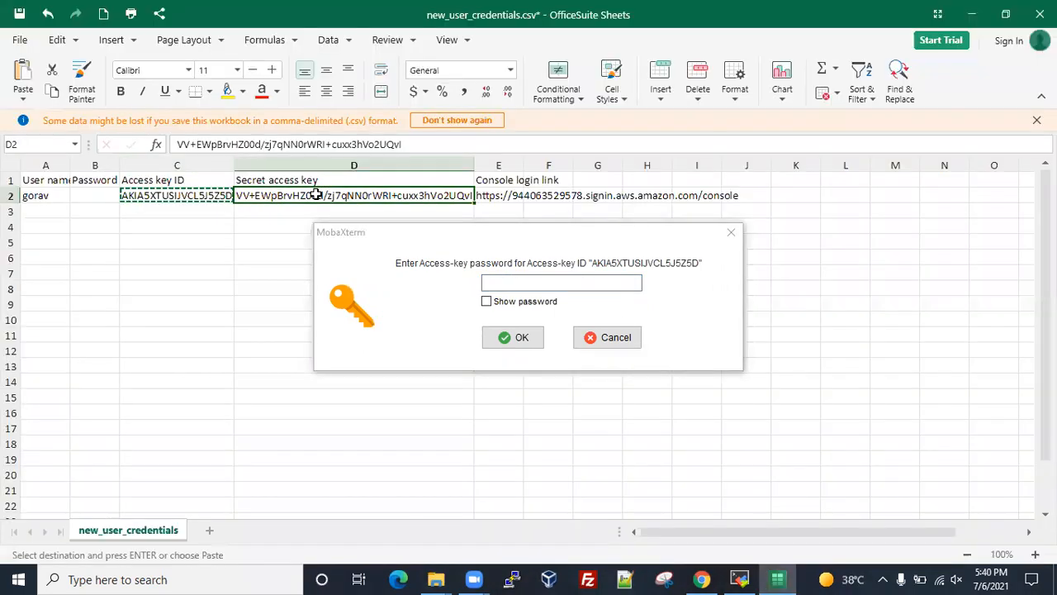
{"action": "key", "text": "ctrl+c"}
{"action": "left_click", "coordinate": [516, 283]}
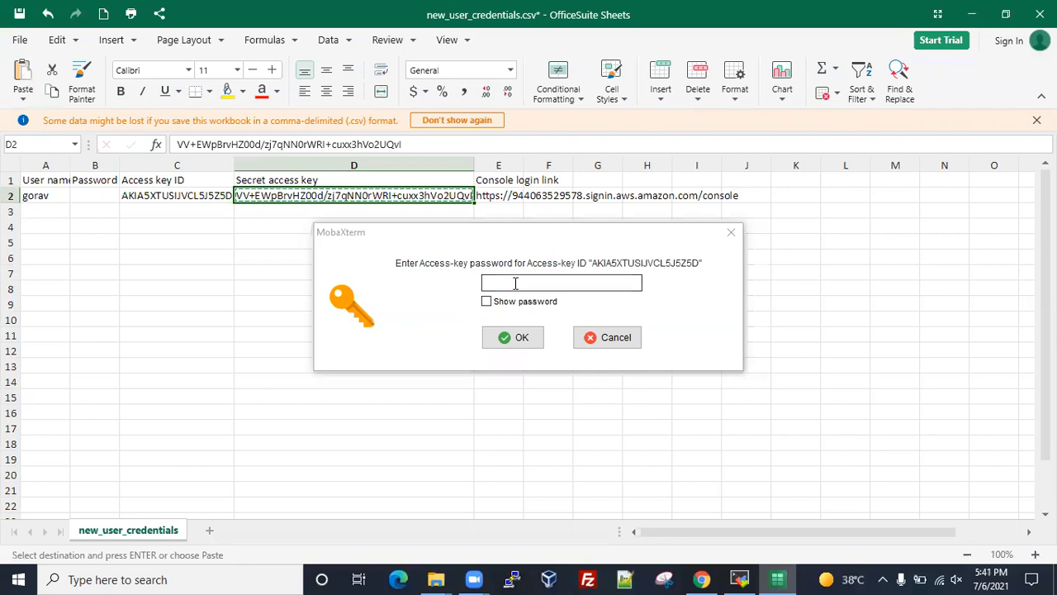
{"action": "key", "text": "ctrl+v"}
{"action": "left_click", "coordinate": [518, 347]}
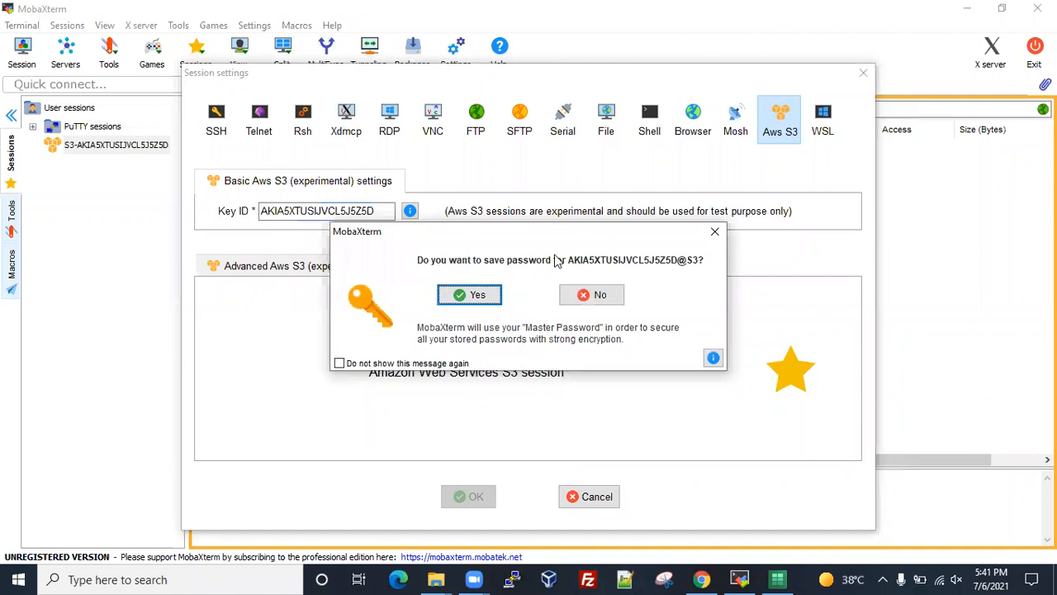
{"action": "left_click", "coordinate": [593, 295]}
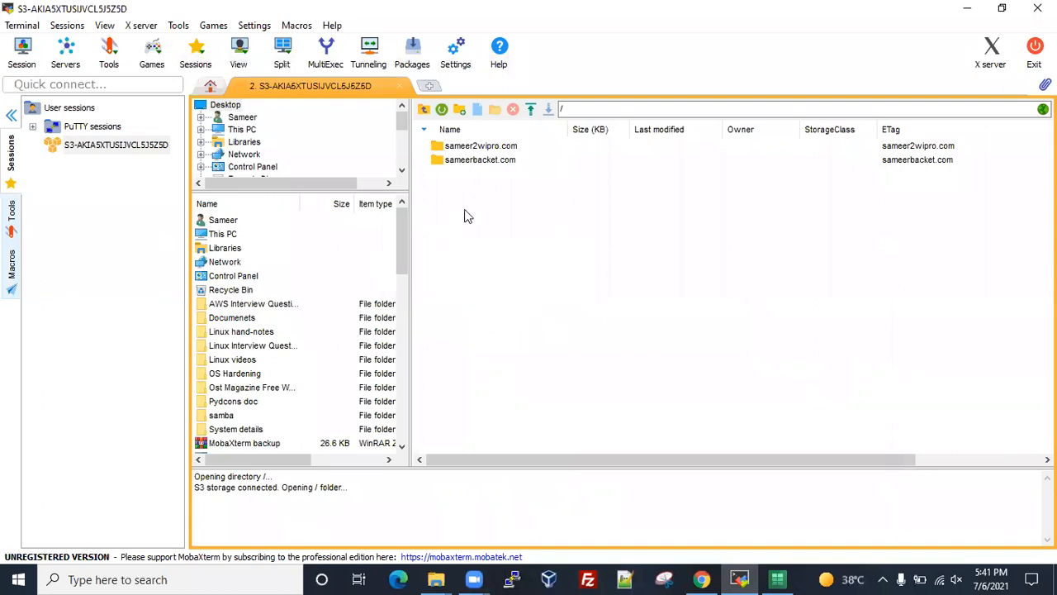
Open the sameerbacket.com bucket in the S3 session and upload the Apache script text file from the local desktop
{"action": "double_click", "coordinate": [488, 161]}
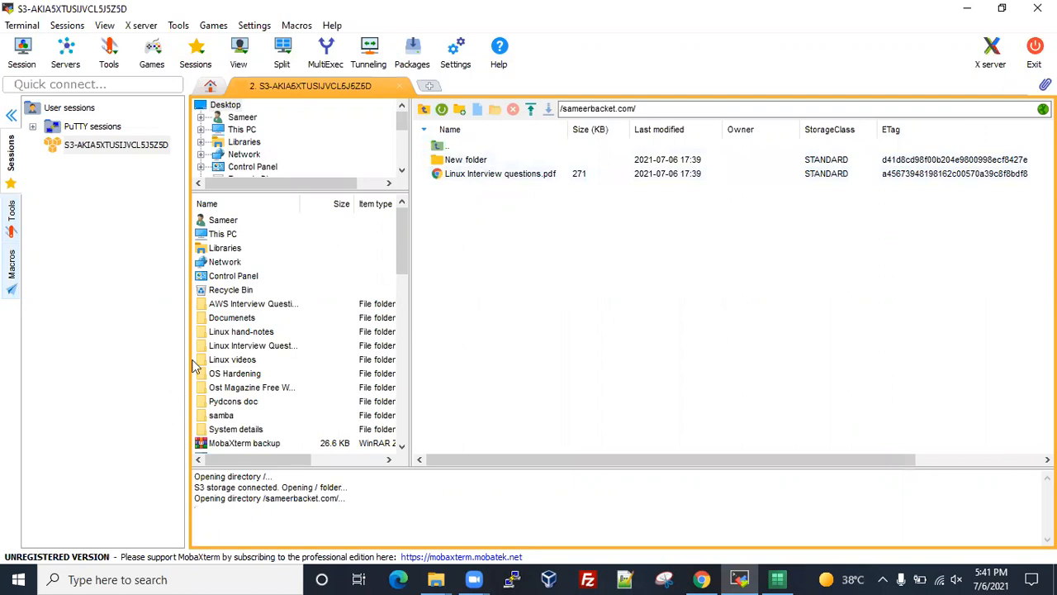
{"action": "scroll", "coordinate": [254, 354], "scroll_direction": "down", "scroll_amount": 1}
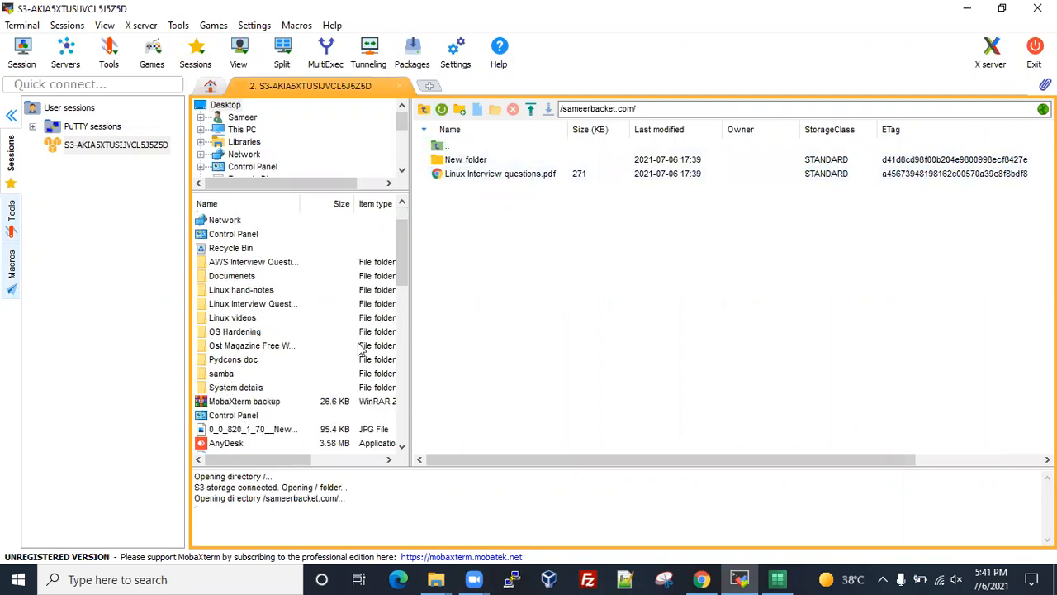
{"action": "scroll", "coordinate": [361, 349], "scroll_direction": "down", "scroll_amount": 1}
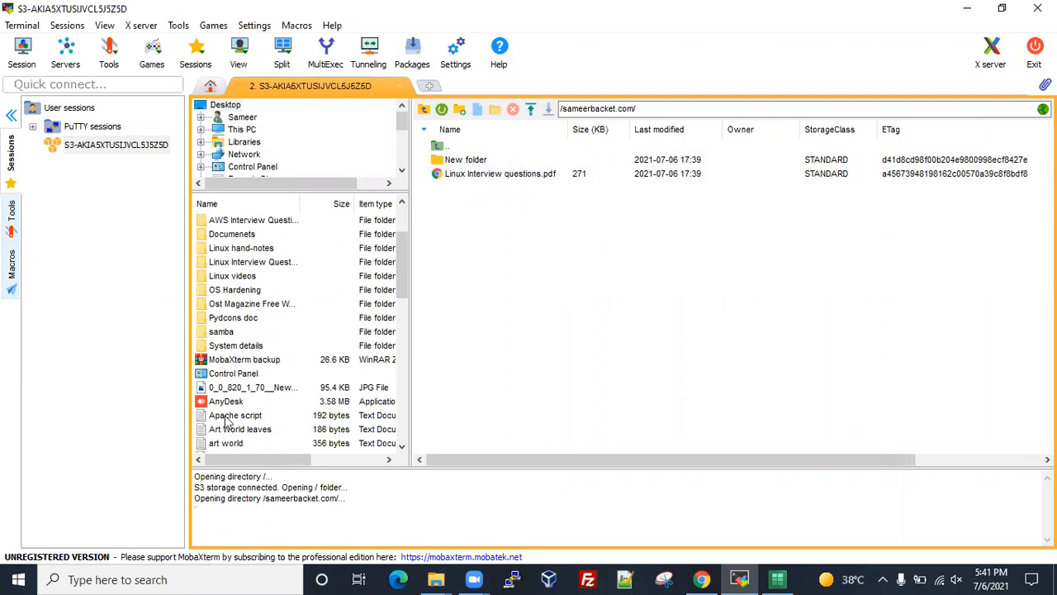
{"action": "left_click_drag", "start_coordinate": [232, 421], "coordinate": [455, 432]}
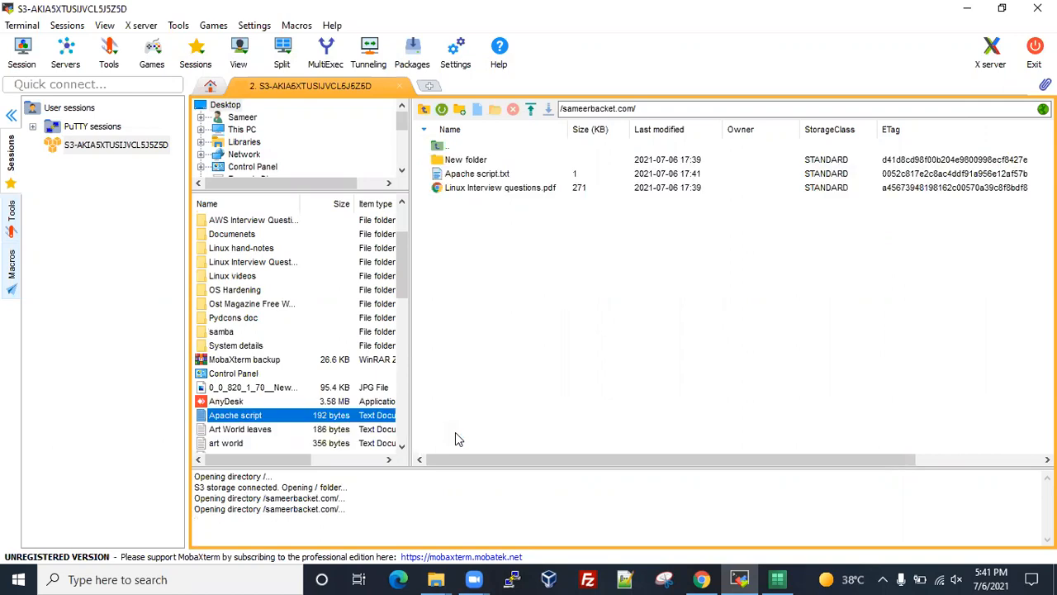
Refresh the sameerbacket.com object list in the AWS S3 console to check for Apache script.txt
{"action": "left_click", "coordinate": [702, 579]}
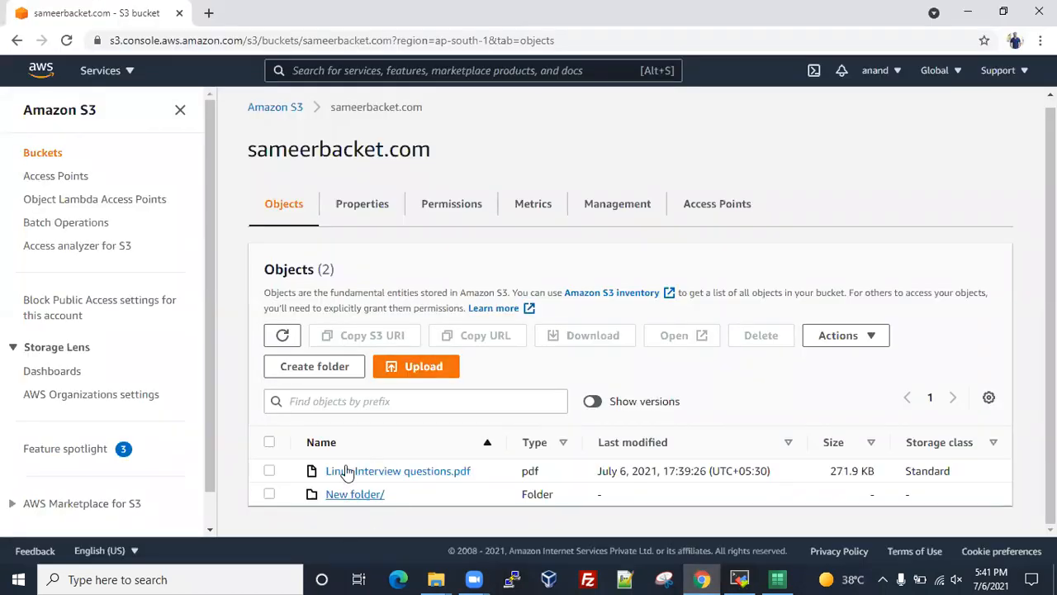
{"action": "left_click", "coordinate": [283, 335]}
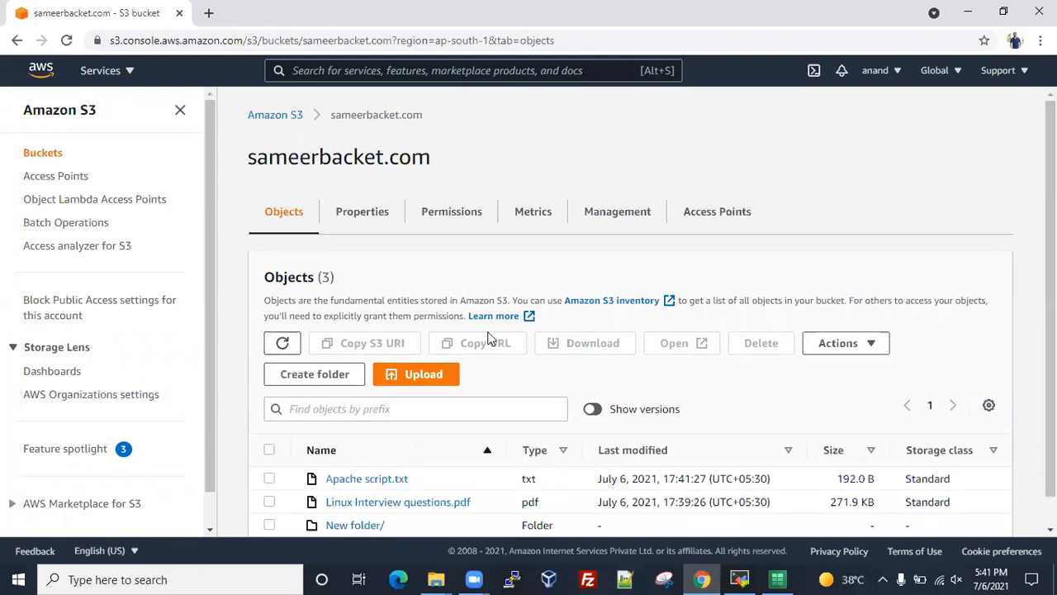
{"action": "scroll", "coordinate": [430, 396], "scroll_direction": "down", "scroll_amount": 1}
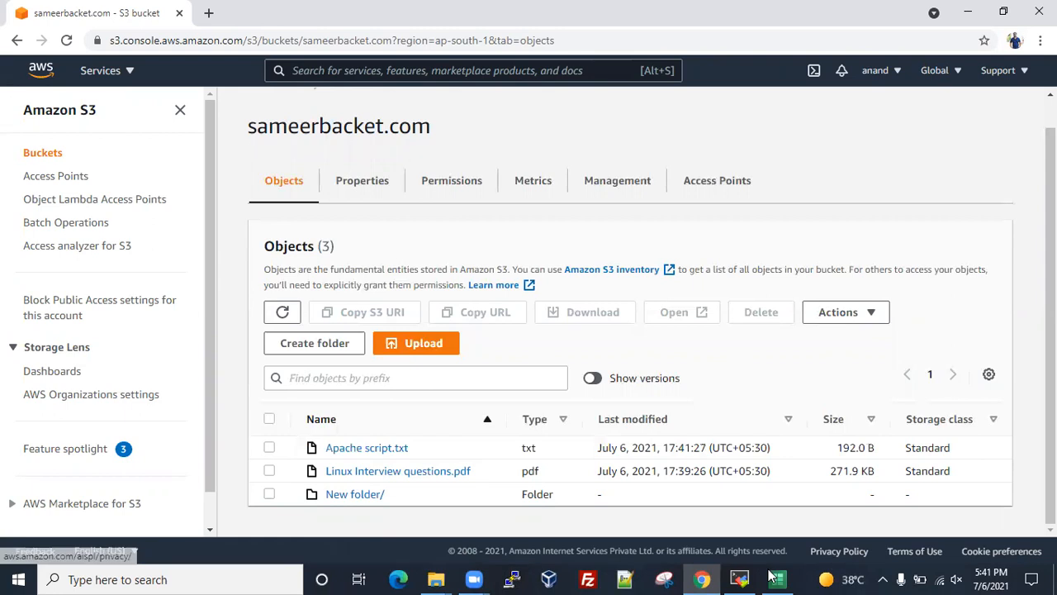
Return to MobaXterm and upload the mails text file from the local desktop into the sameerbacket.com bucket
{"action": "mouse_move", "coordinate": [755, 575]}
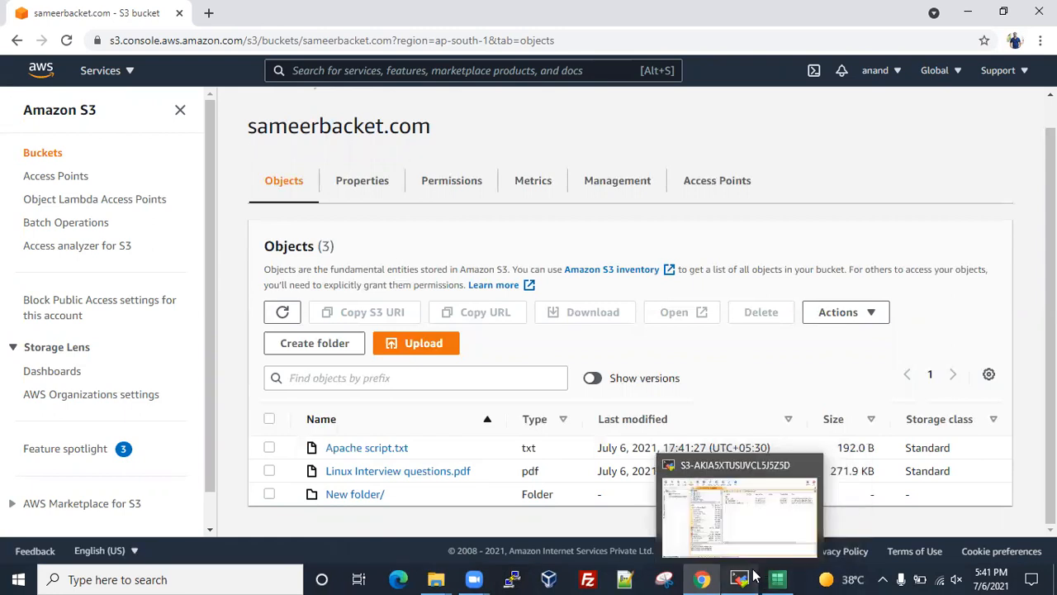
{"action": "left_click", "coordinate": [754, 576]}
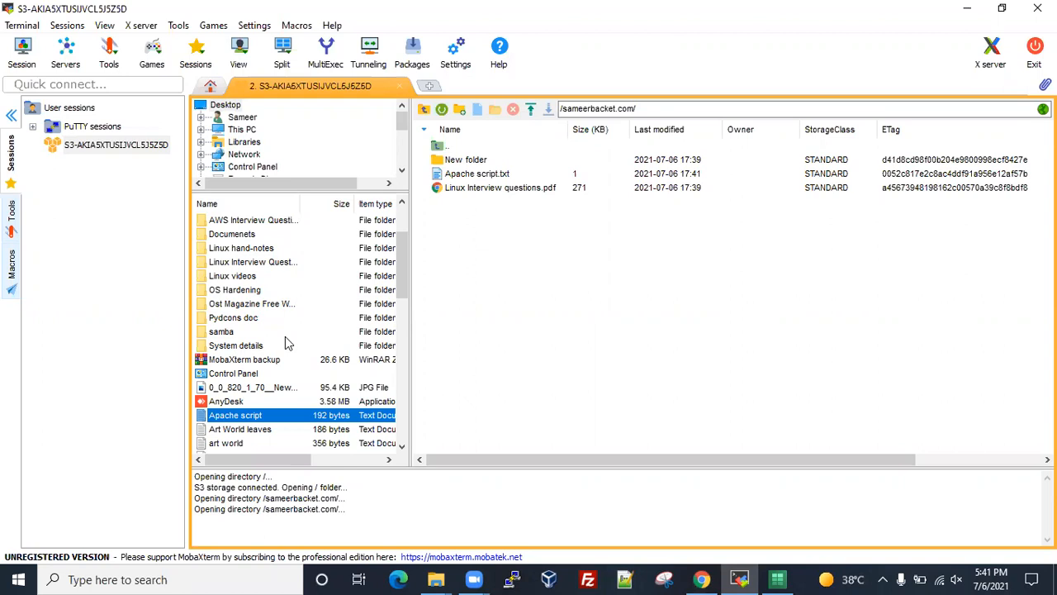
{"action": "scroll", "coordinate": [285, 336], "scroll_direction": "up", "scroll_amount": 2}
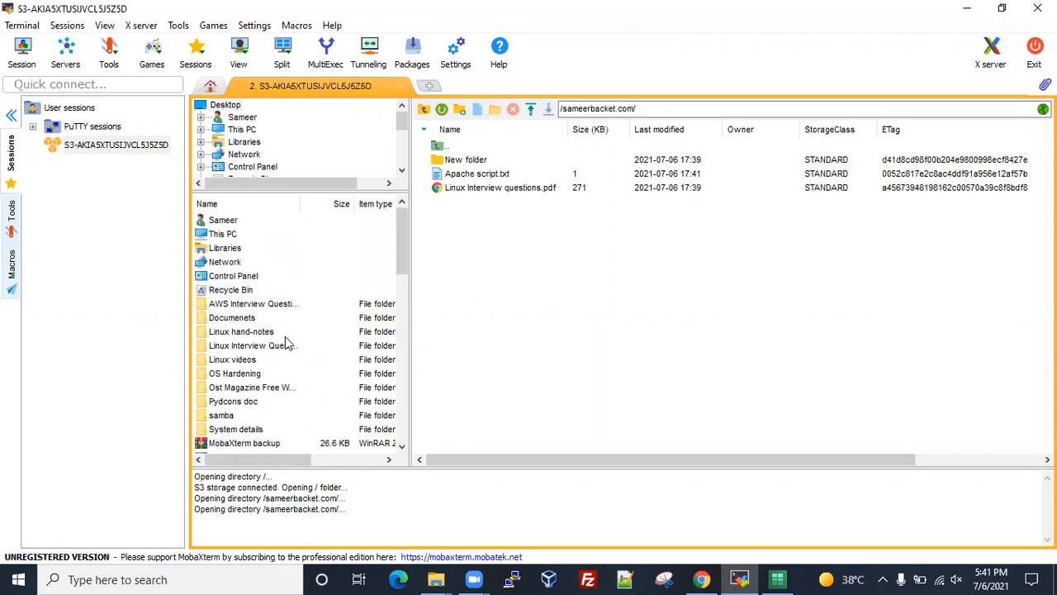
{"action": "scroll", "coordinate": [285, 336], "scroll_direction": "down", "scroll_amount": 9}
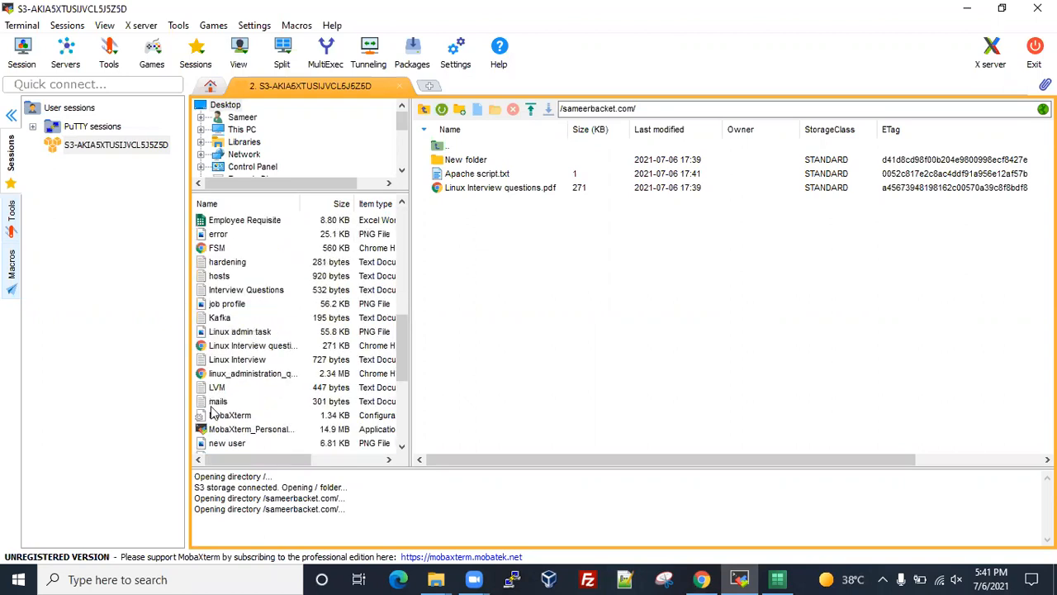
{"action": "left_click_drag", "start_coordinate": [209, 403], "coordinate": [413, 316]}
{"action": "left_click_drag", "start_coordinate": [514, 238], "coordinate": [498, 376]}
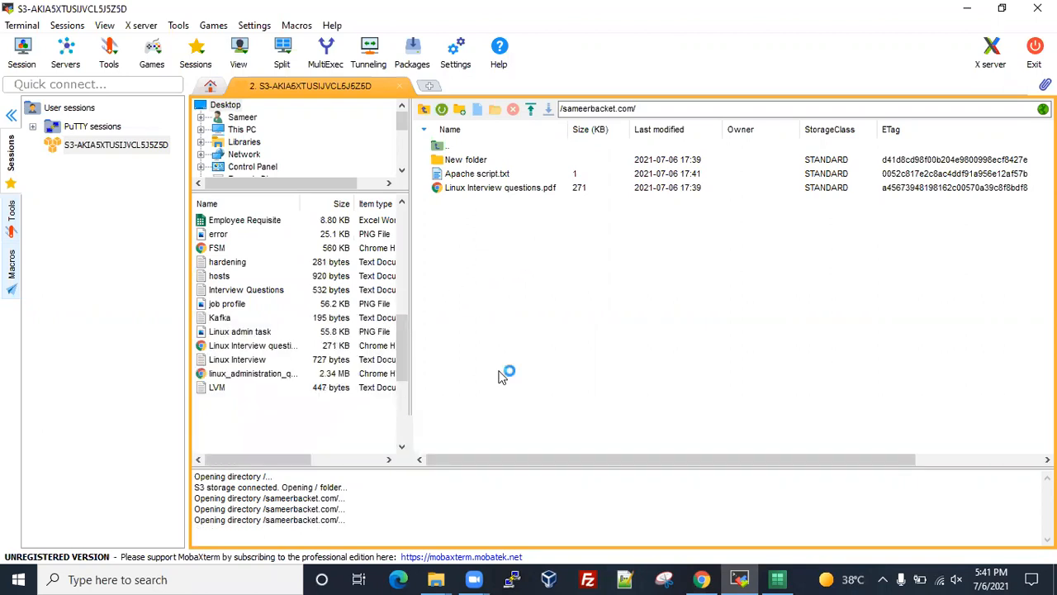
Refresh the sameerbacket.com object list in the AWS S3 console to check for mails.txt and return to MobaXterm
{"action": "left_click", "coordinate": [702, 579]}
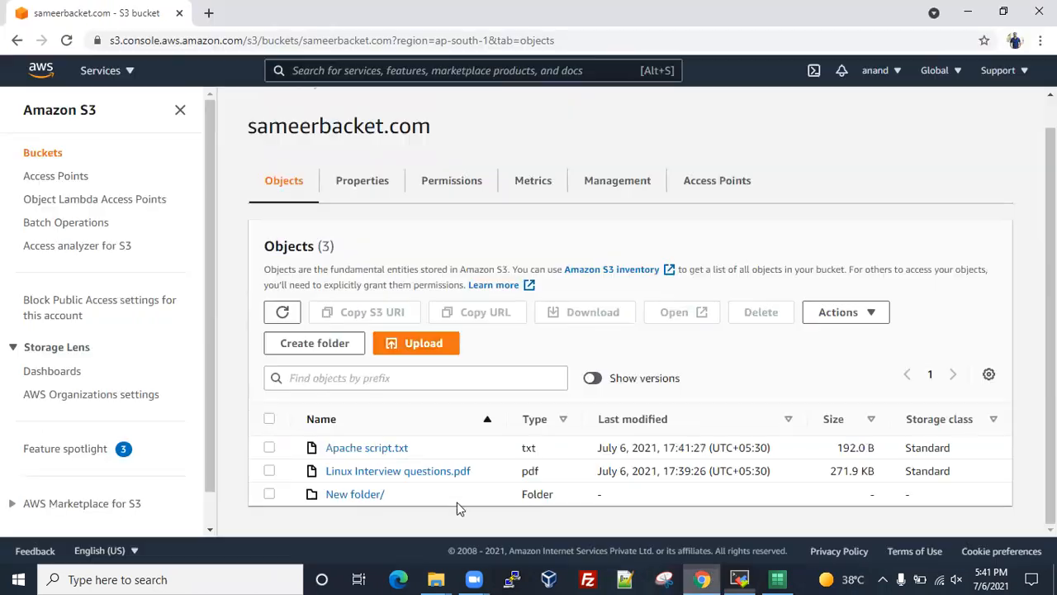
{"action": "left_click", "coordinate": [284, 312]}
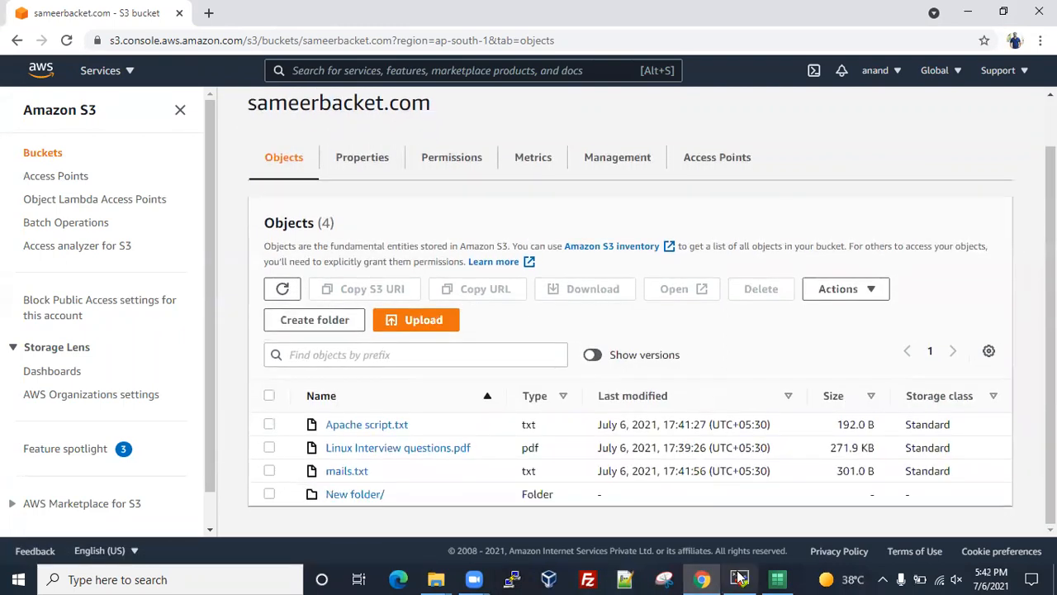
{"action": "left_click", "coordinate": [740, 578]}
Try to copy the local mails file and paste it into the sameerbacket.com bucket
{"action": "double_click", "coordinate": [241, 402]}
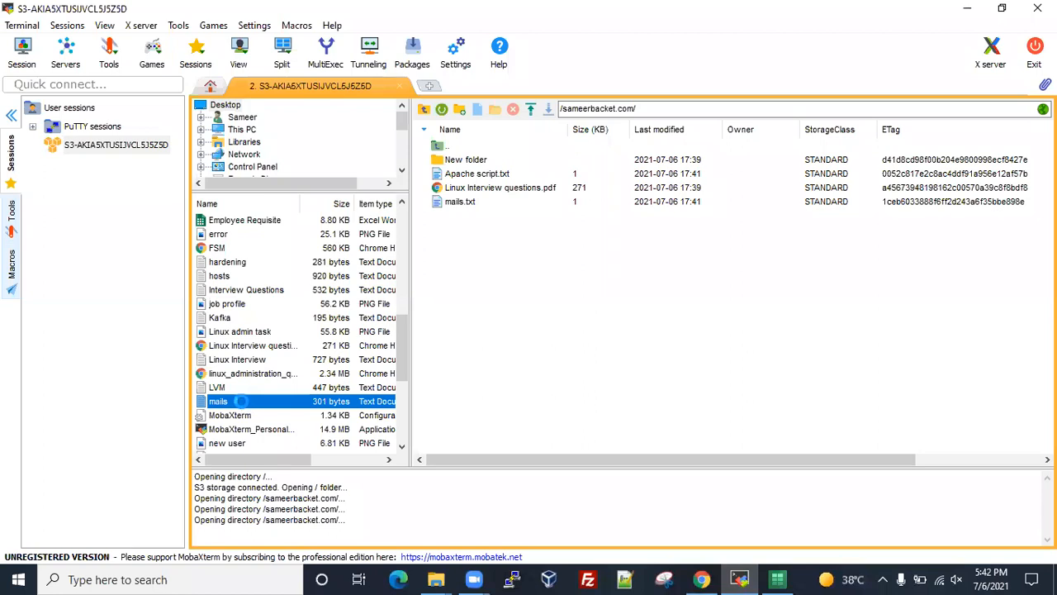
{"action": "right_click", "coordinate": [240, 401]}
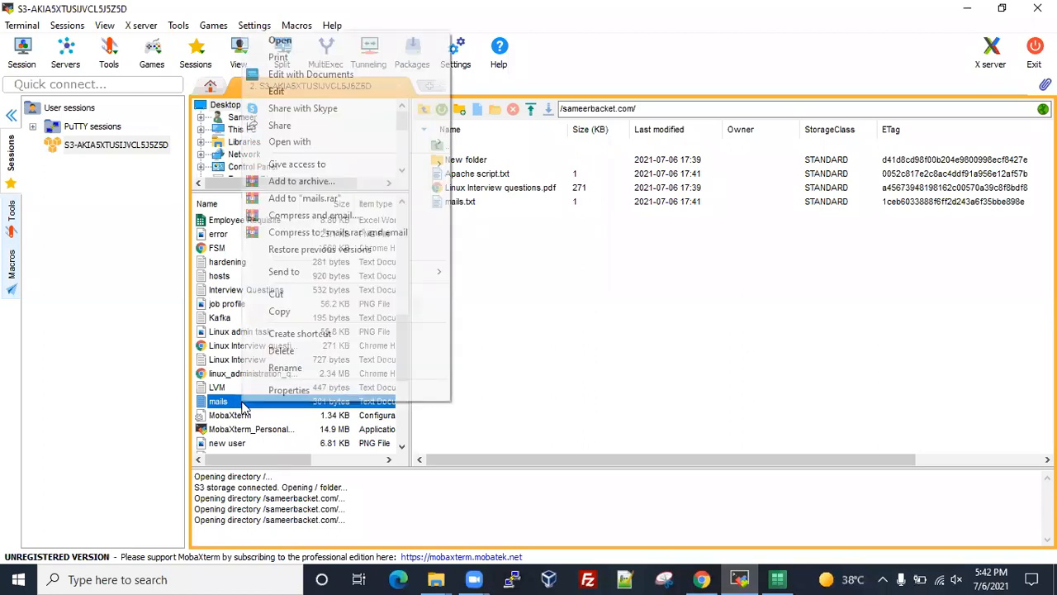
{"action": "left_click", "coordinate": [302, 312]}
{"action": "right_click", "coordinate": [609, 281]}
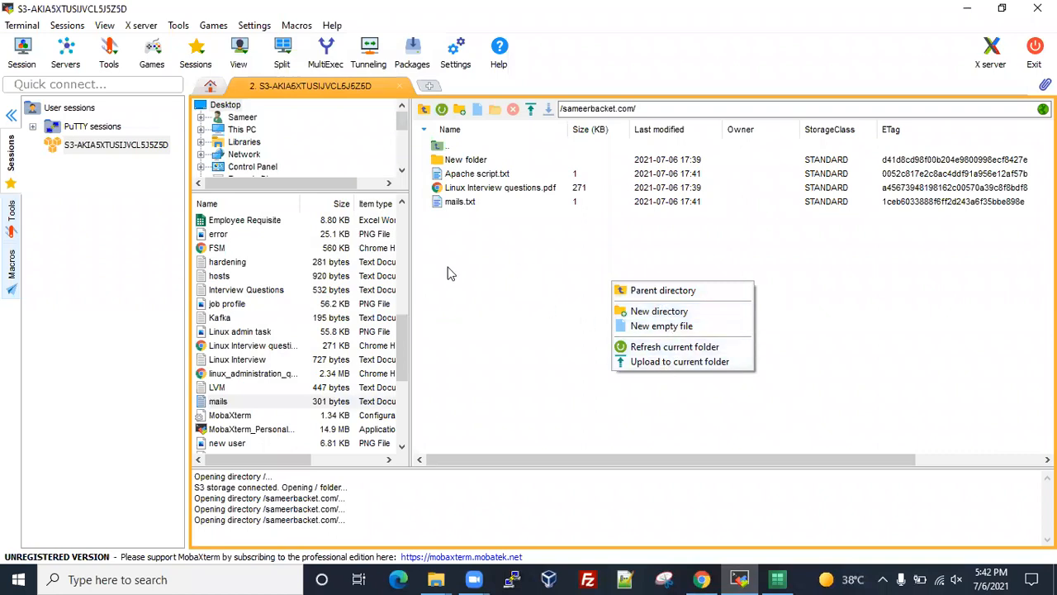
{"action": "left_click", "coordinate": [471, 301]}
Upload the work text file from the local desktop into the sameerbacket.com bucket
{"action": "scroll", "coordinate": [234, 438], "scroll_direction": "down", "scroll_amount": 5}
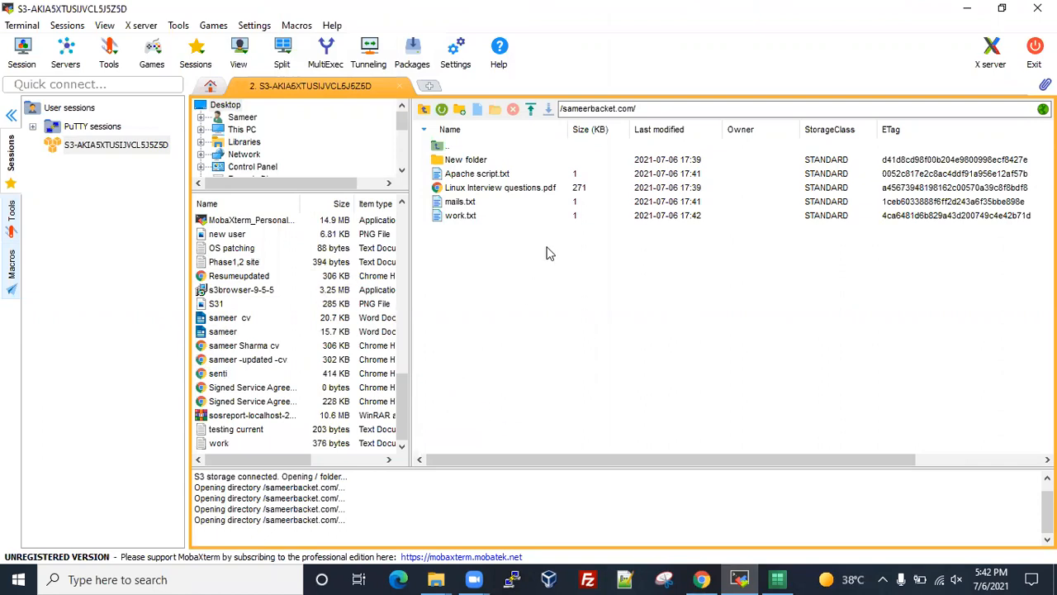
{"action": "left_click_drag", "start_coordinate": [444, 208], "coordinate": [465, 217]}
{"action": "left_click", "coordinate": [477, 236]}
Delete New folder and all the files, from Apache script.txt through work.txt, from the sameerbacket.com bucket
{"action": "left_click", "coordinate": [447, 161]}
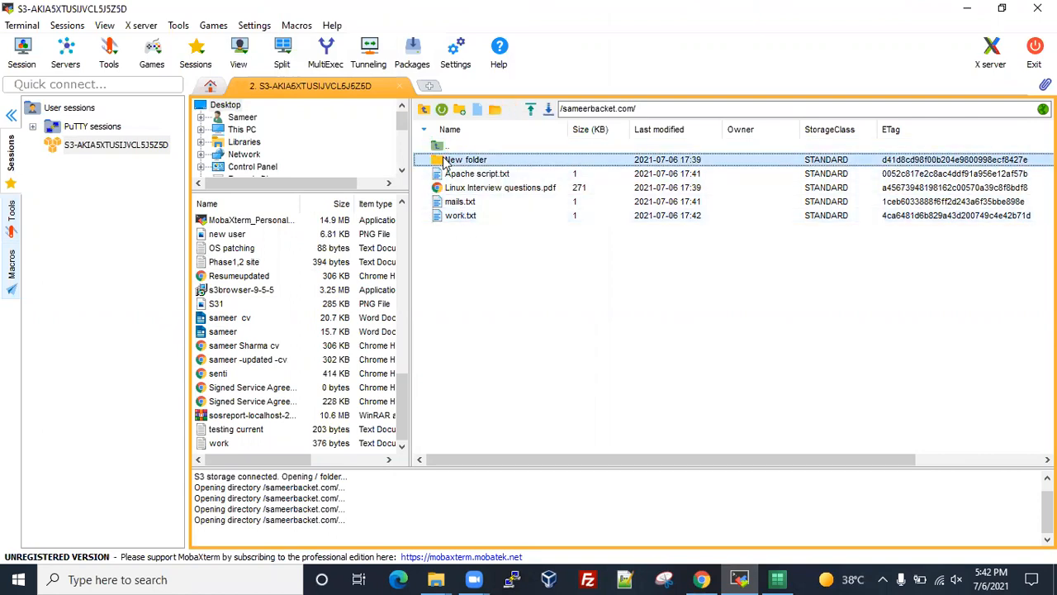
{"action": "key", "text": "shift+Down"}
{"action": "key", "text": "shift+Down"}
{"action": "key", "text": "shift+Down"}
{"action": "key", "text": "shift+Down"}
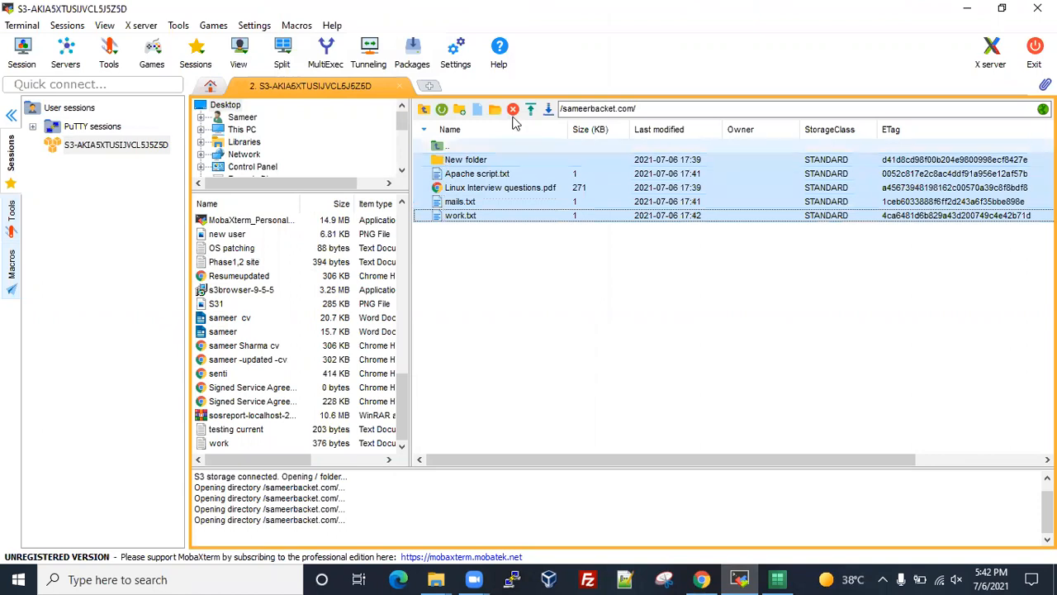
{"action": "left_click", "coordinate": [513, 110]}
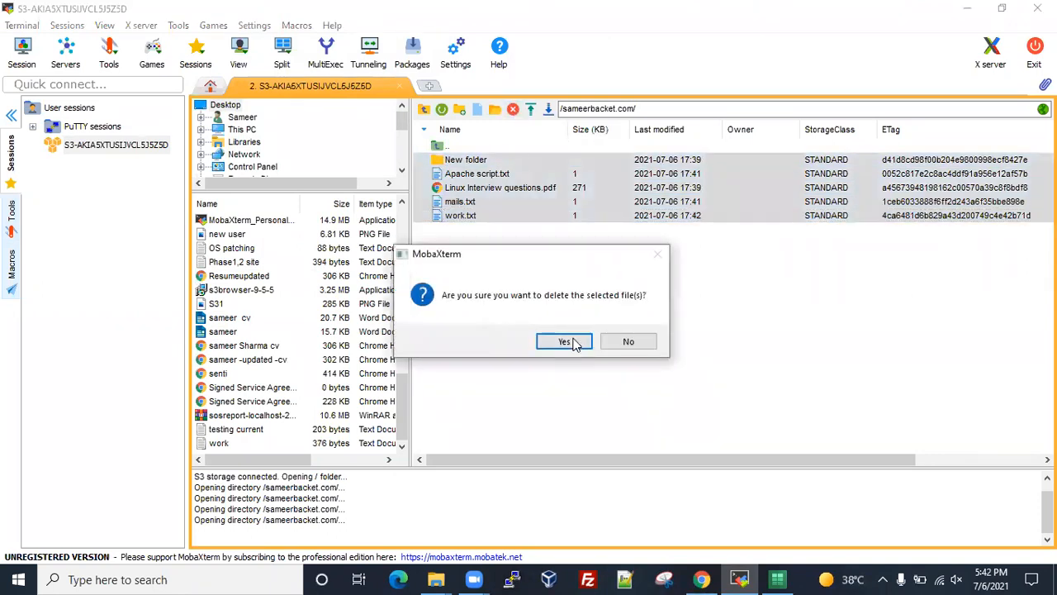
{"action": "left_click", "coordinate": [570, 341]}
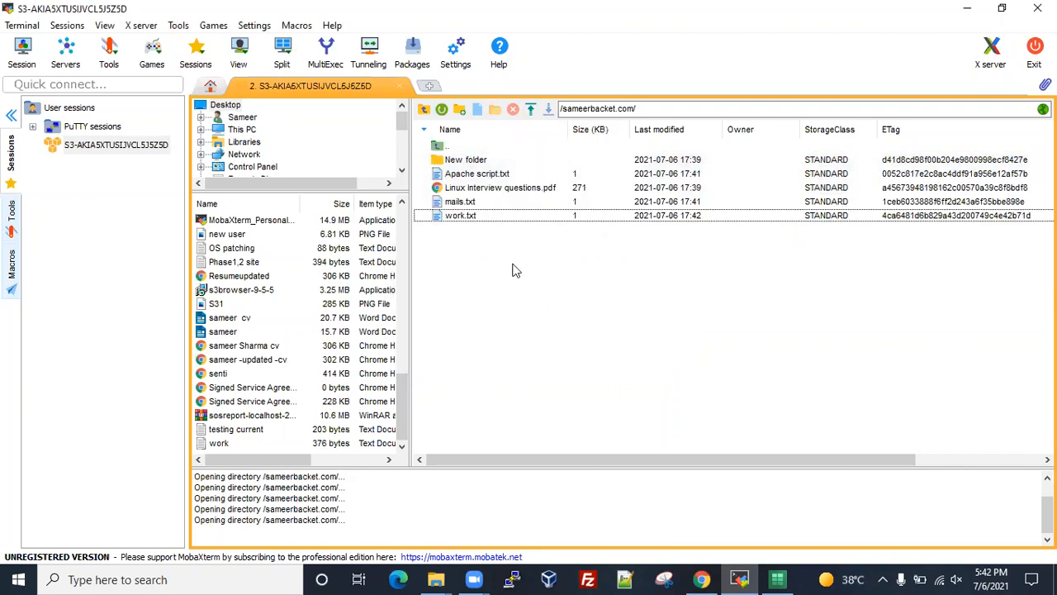
Refresh the sameerbacket.com object list in the AWS S3 console to check the bucket's files and return to MobaXterm
{"action": "right_click", "coordinate": [552, 274]}
{"action": "left_click", "coordinate": [481, 285]}
{"action": "left_click", "coordinate": [702, 579]}
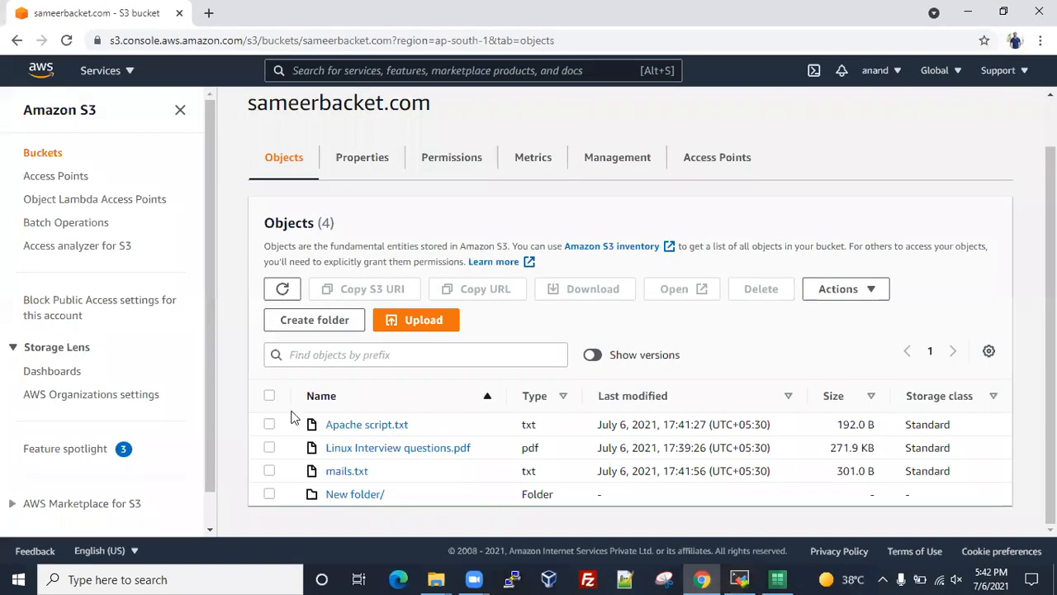
{"action": "left_click", "coordinate": [282, 289]}
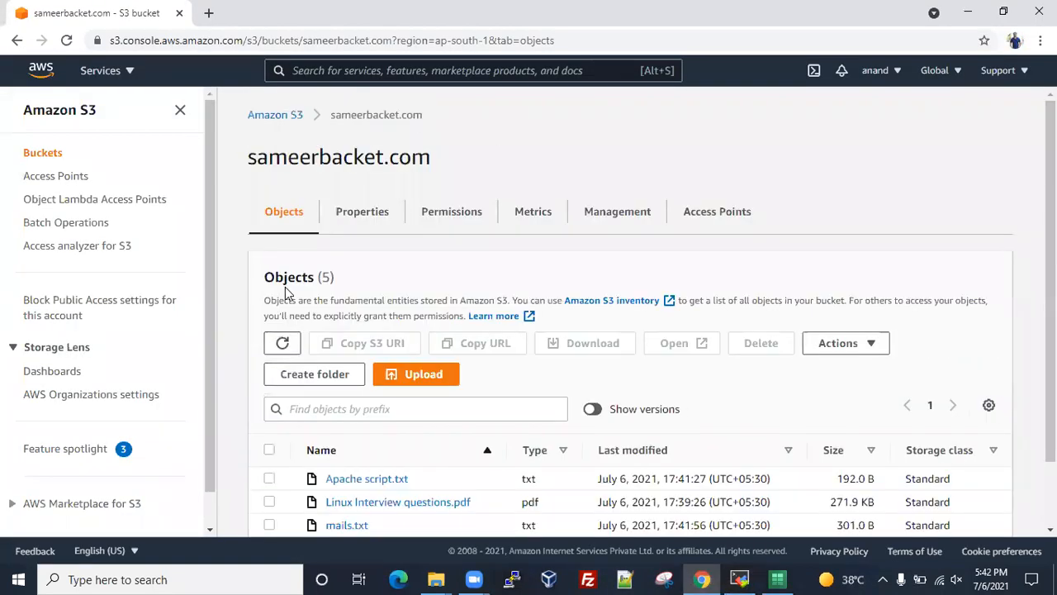
{"action": "scroll", "coordinate": [664, 516], "scroll_direction": "down", "scroll_amount": 1}
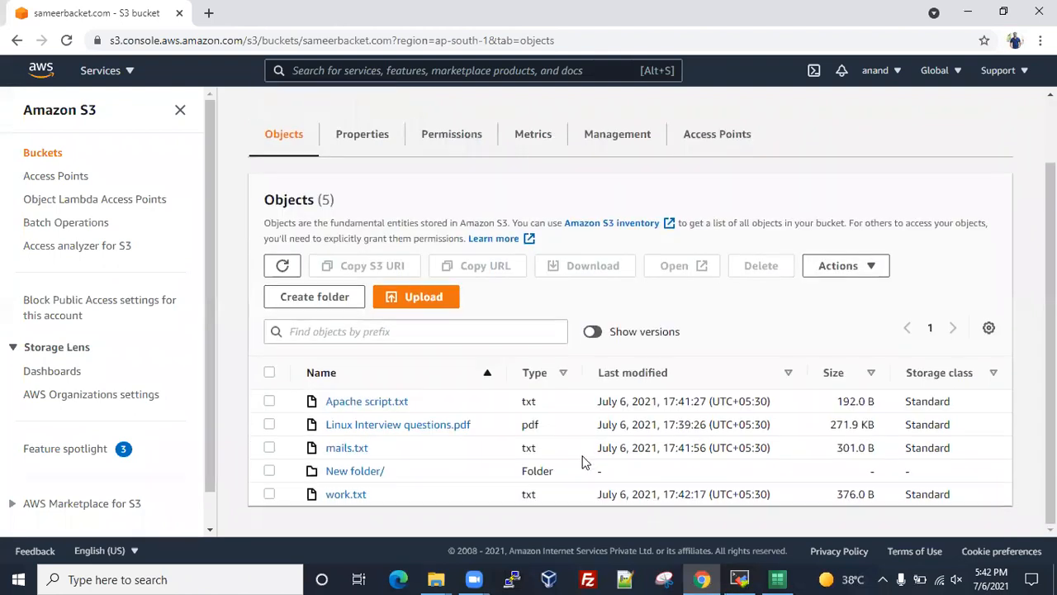
{"action": "left_click", "coordinate": [742, 579]}
Try to delete the files from Apache script.txt down through the list in the sameerbacket.com bucket
{"action": "left_click", "coordinate": [467, 162]}
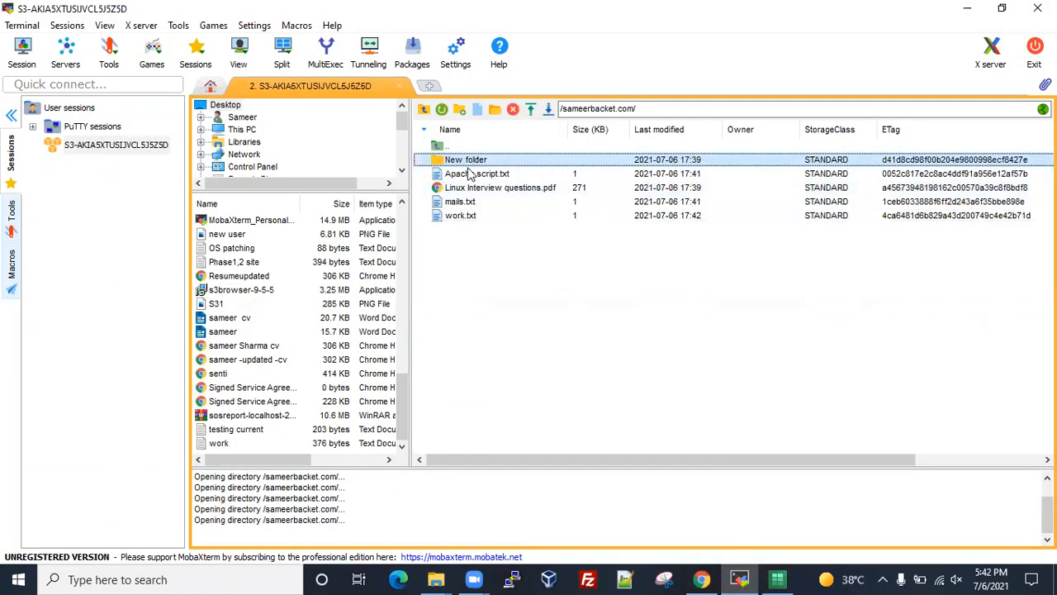
{"action": "left_click", "coordinate": [468, 175]}
{"action": "key", "text": "shift+Down"}
{"action": "key", "text": "shift+Down"}
{"action": "key", "text": "shift+Down"}
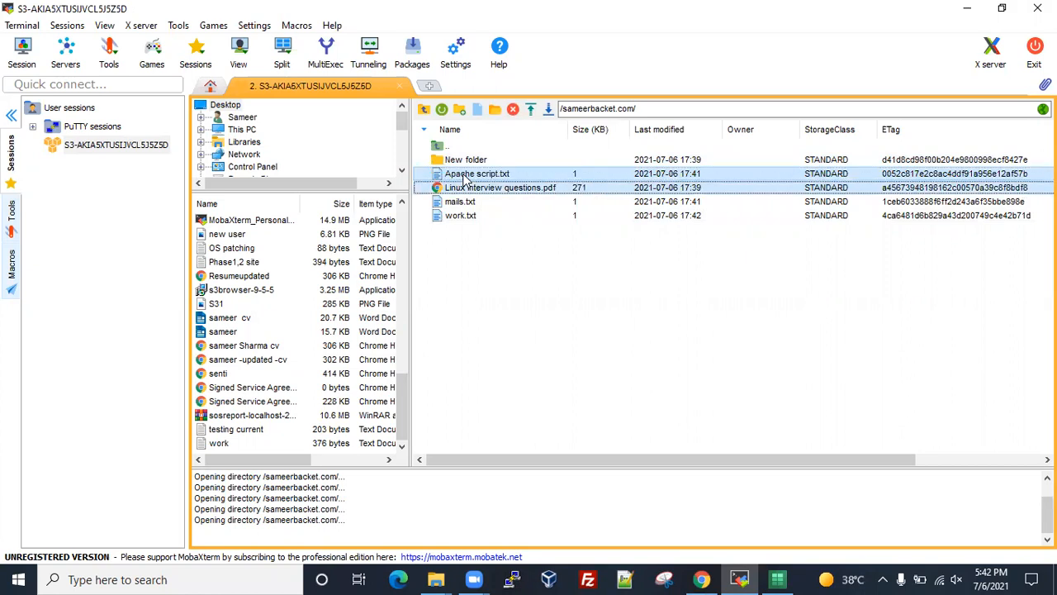
{"action": "left_click", "coordinate": [513, 109]}
{"action": "left_click", "coordinate": [564, 342]}
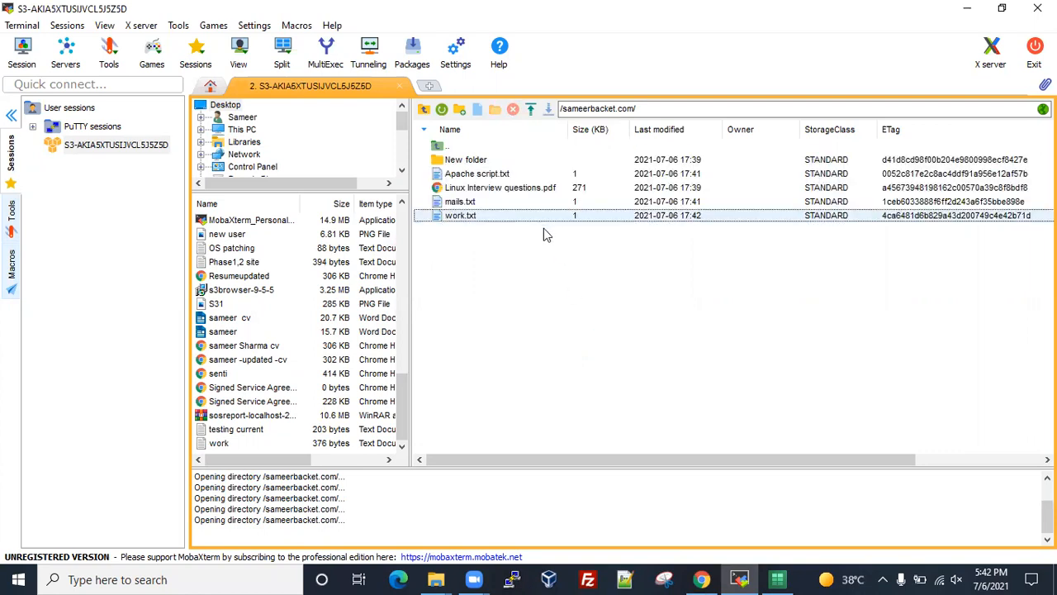
Try to delete only work.txt from the sameerbacket.com bucket
{"action": "left_click", "coordinate": [473, 216]}
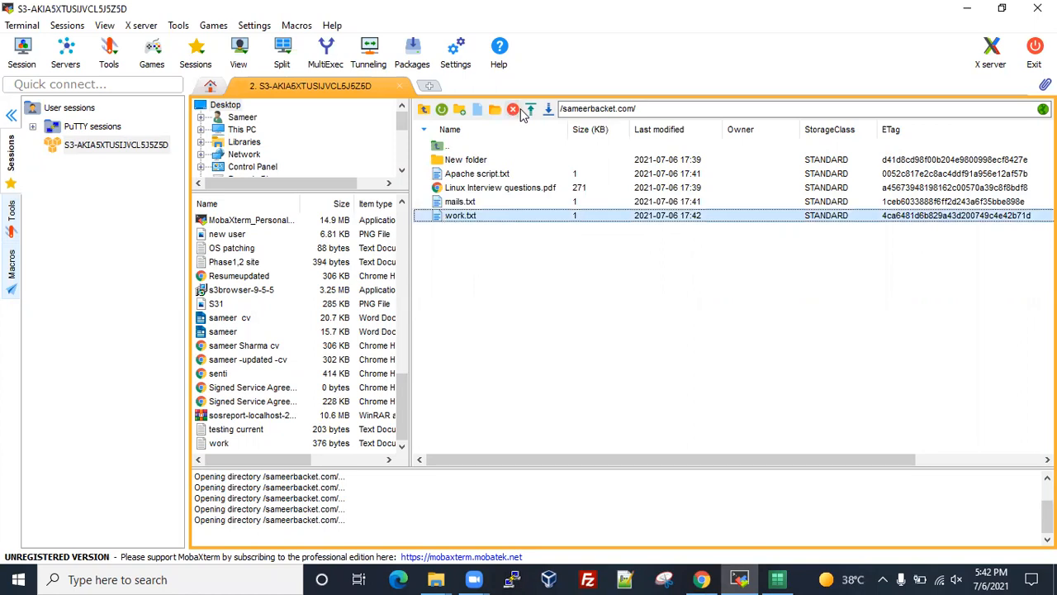
{"action": "left_click", "coordinate": [514, 110]}
{"action": "left_click", "coordinate": [565, 342]}
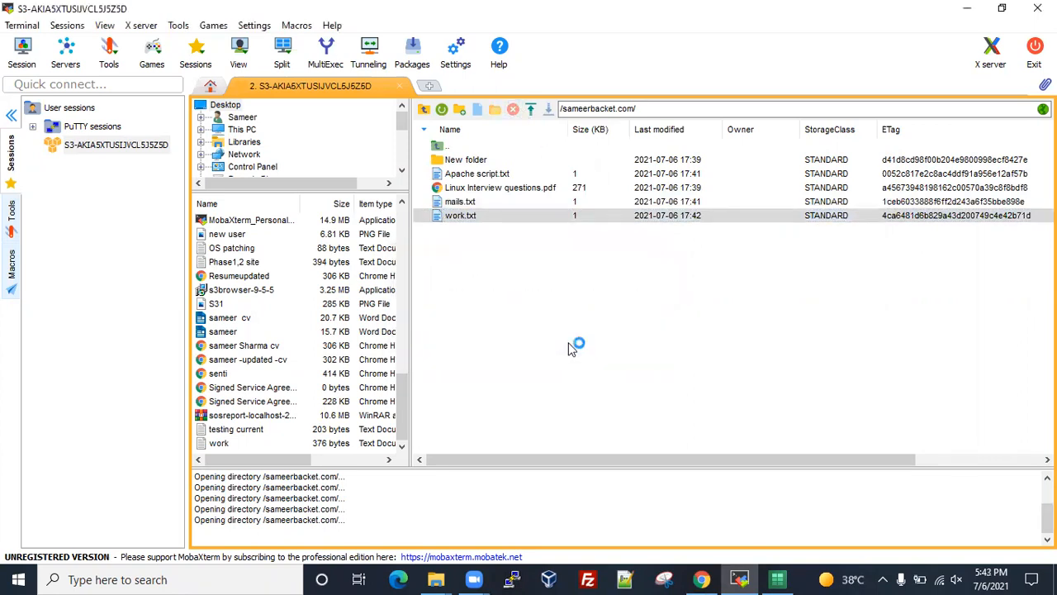
{"action": "left_click", "coordinate": [490, 216]}
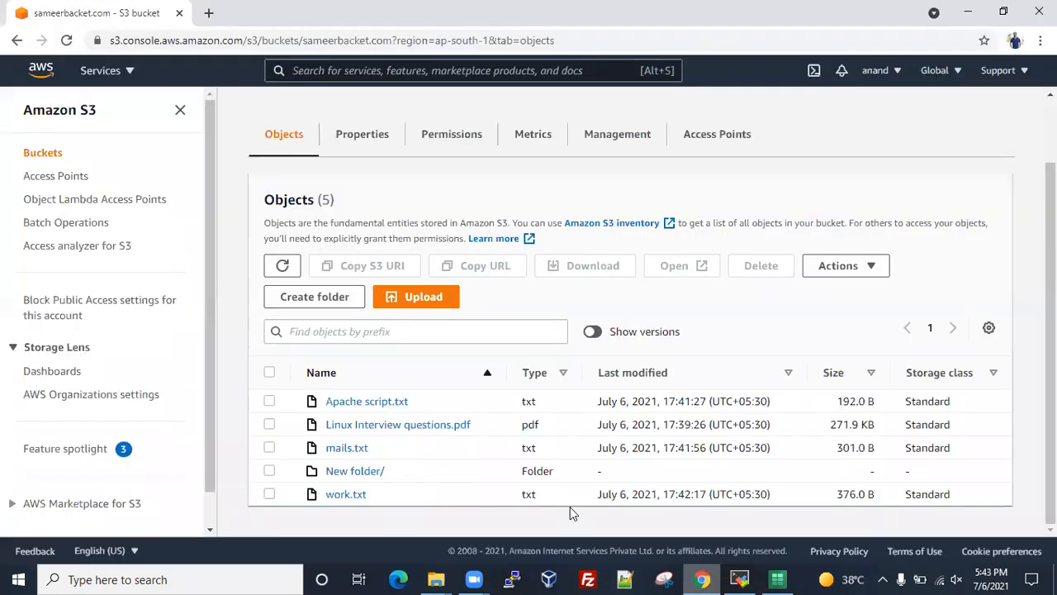
Refresh the object list in the AWS S3 console to check whether work.txt is deleted and return to MobaXterm
{"action": "left_click", "coordinate": [701, 579]}
{"action": "left_click", "coordinate": [282, 266]}
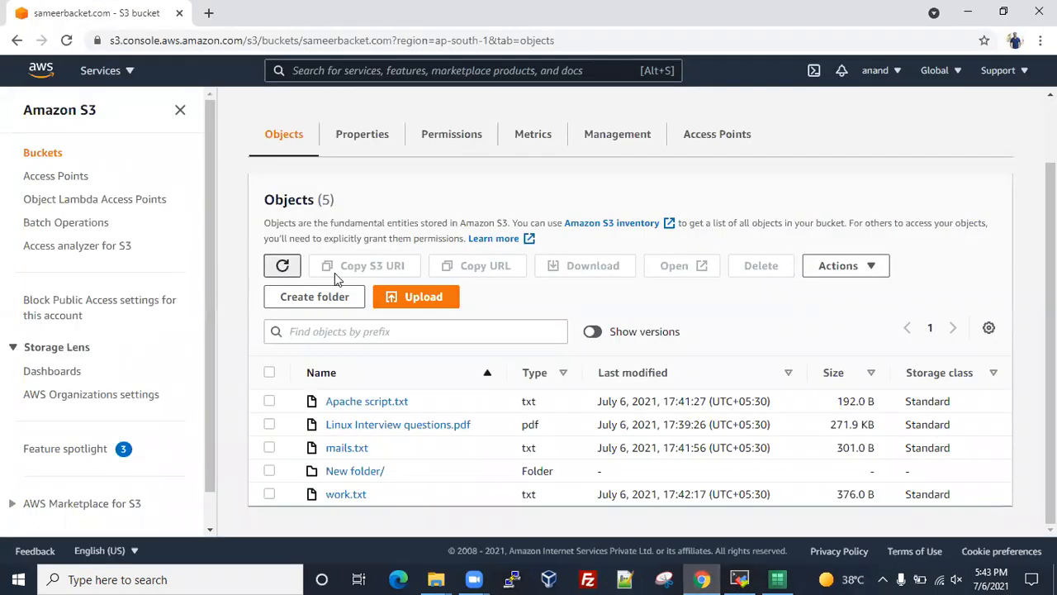
{"action": "left_click", "coordinate": [739, 579]}
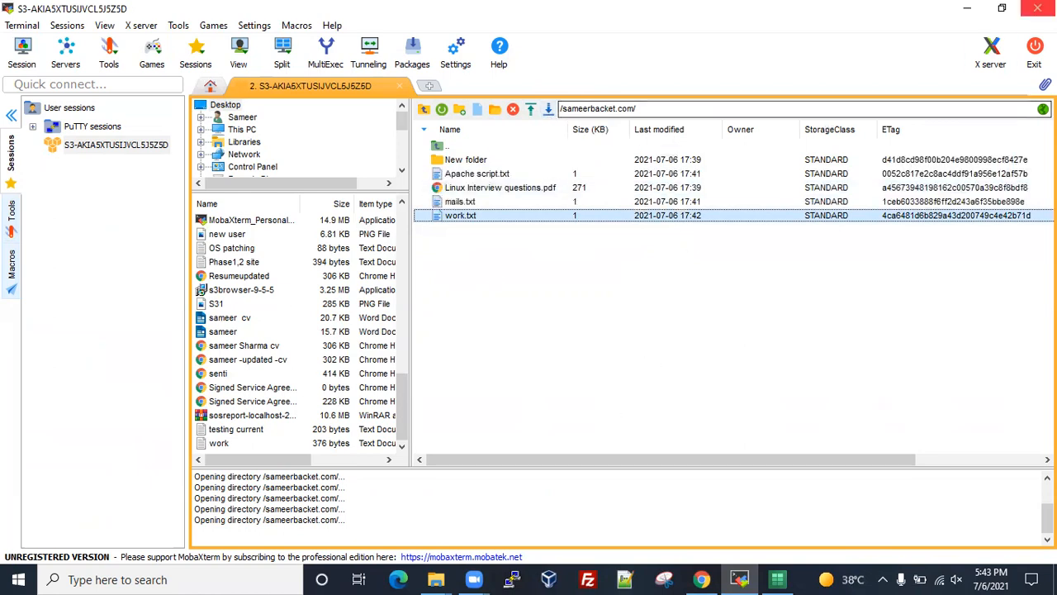
Exit and restart MobaXterm, and open the saved S3 session
{"action": "left_click", "coordinate": [1035, 51]}
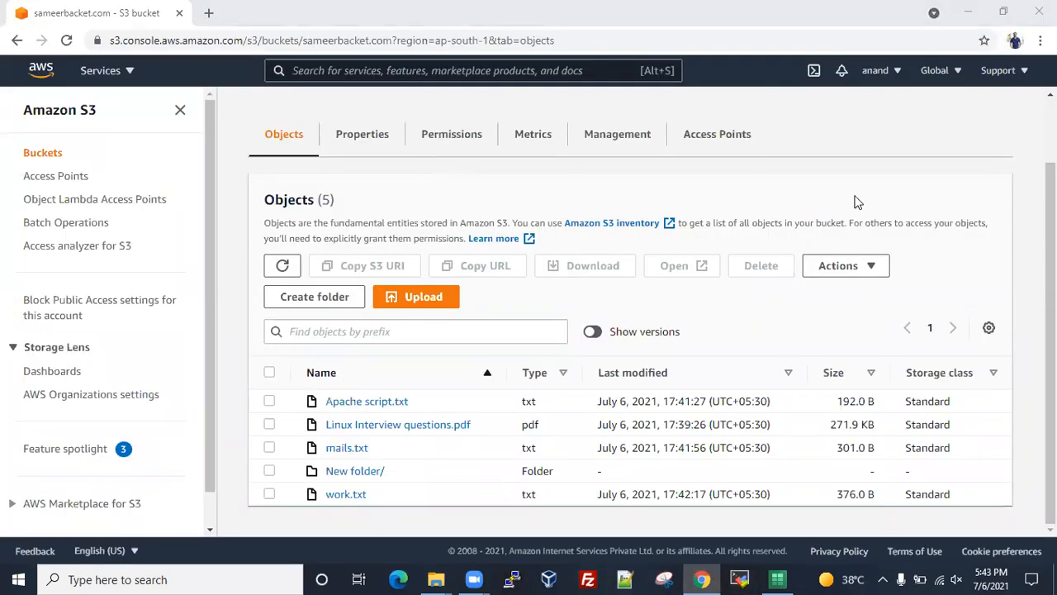
{"action": "left_click", "coordinate": [968, 12]}
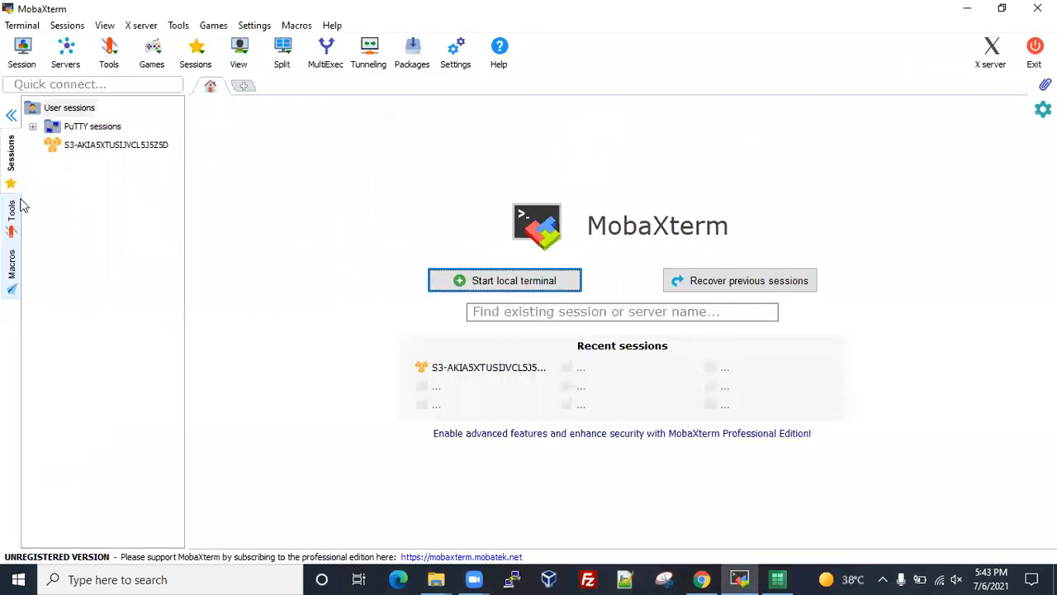
{"action": "double_click", "coordinate": [97, 147]}
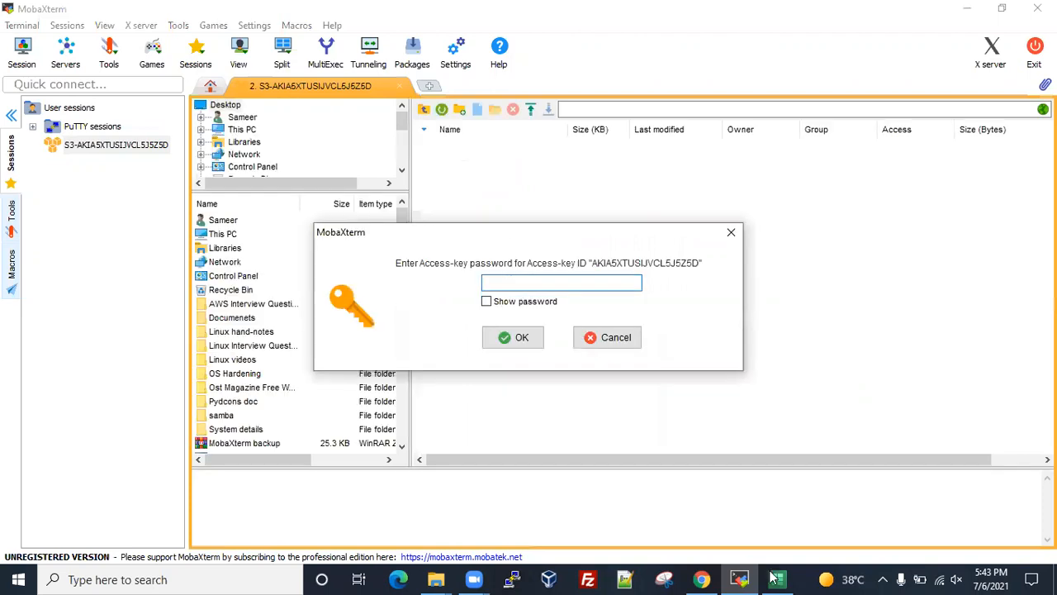
Paste the secret access key from the new_user_credentials sheet as the session's access-key password, connect, and decline saving it
{"action": "key", "text": "alt+Tab"}
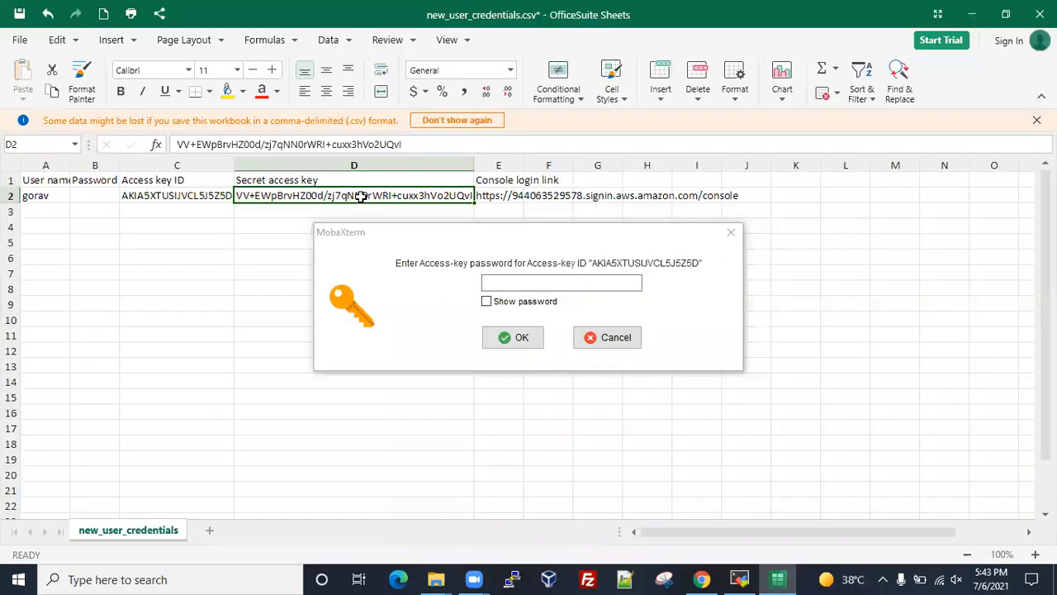
{"action": "key", "text": "ctrl+c"}
{"action": "left_click", "coordinate": [523, 282]}
{"action": "key", "text": "ctrl+v"}
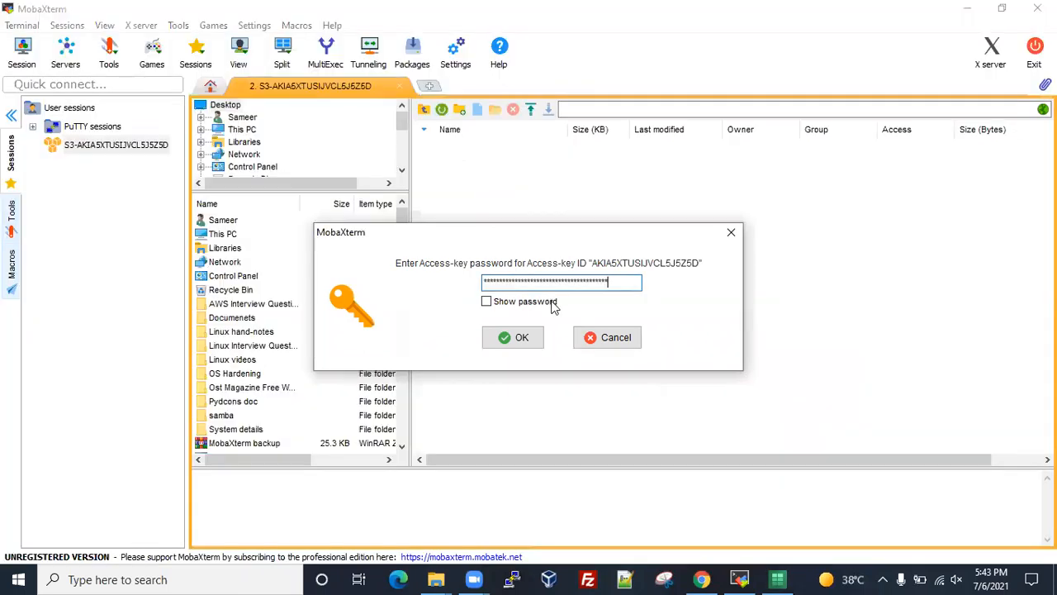
{"action": "left_click", "coordinate": [513, 338]}
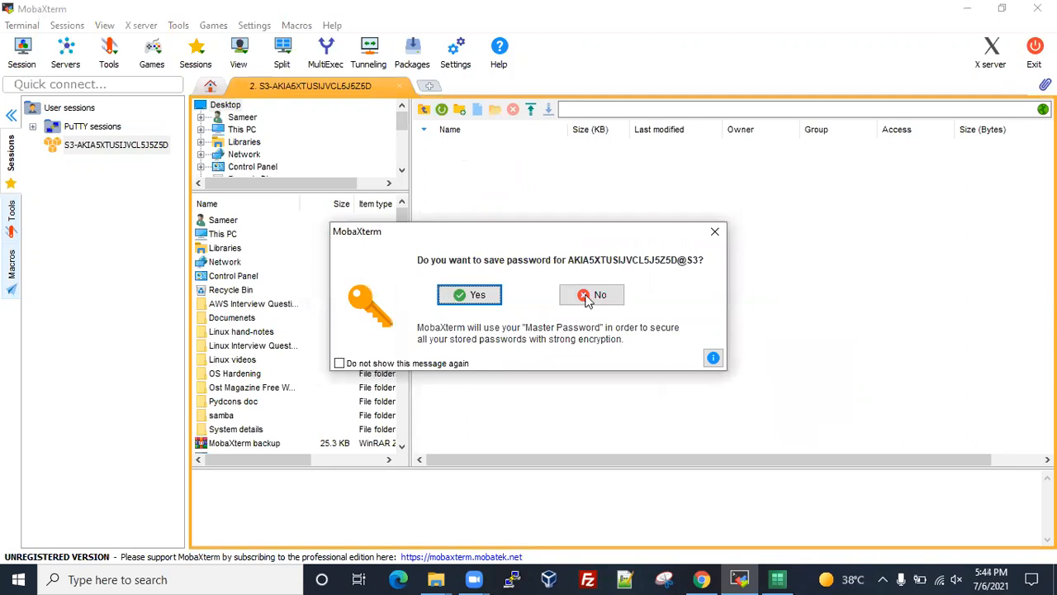
{"action": "left_click", "coordinate": [589, 297]}
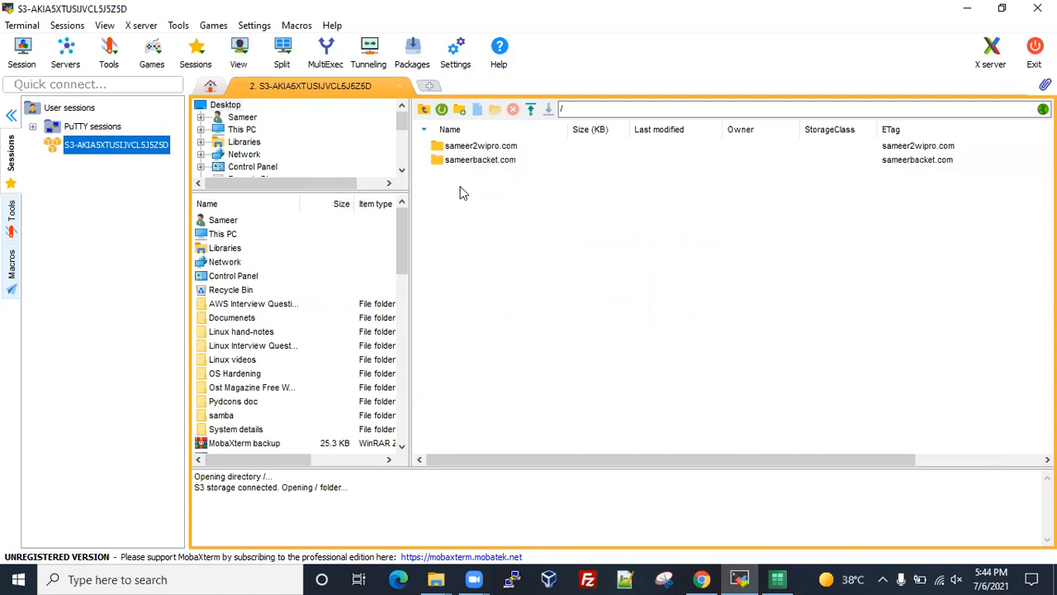
Examine the mapped sameerbacket.com (Z:) drive alongside Local Disk (C:) and DATA (E:) in File Explorer's This PC view
{"action": "mouse_move", "coordinate": [430, 578]}
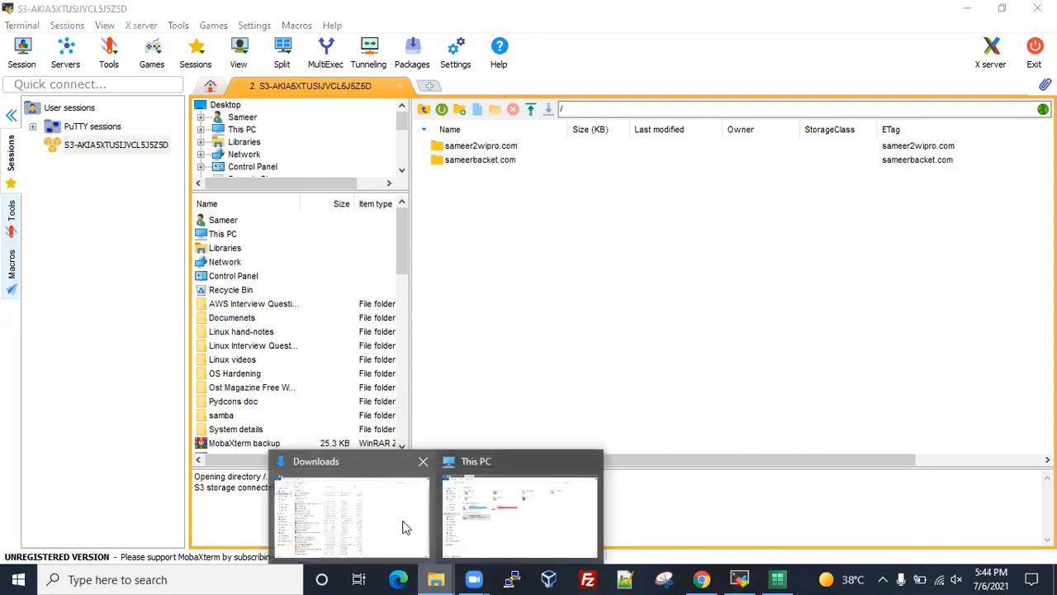
{"action": "left_click", "coordinate": [491, 517]}
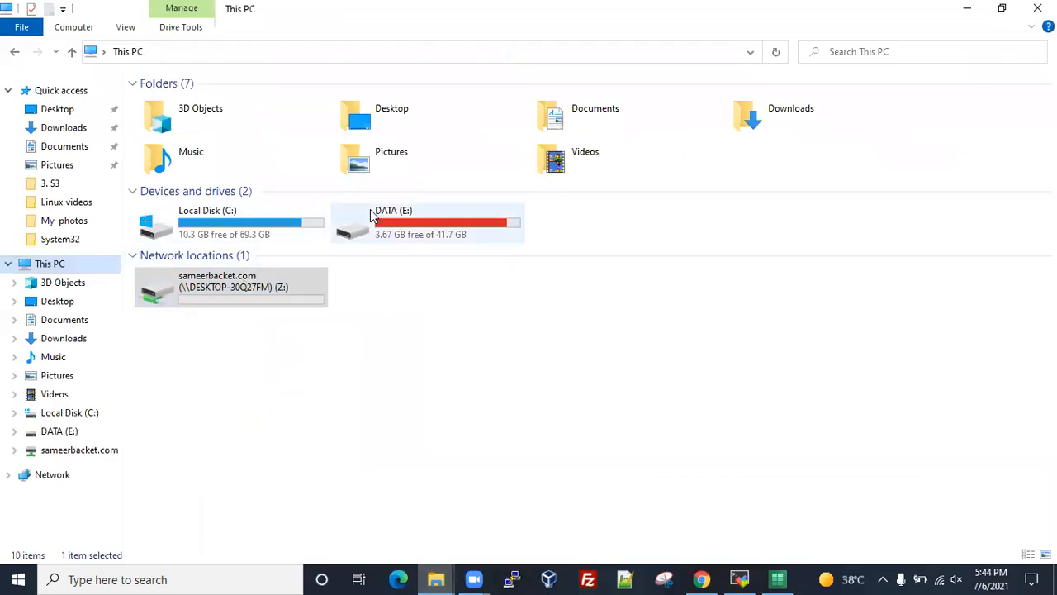
{"action": "left_click", "coordinate": [236, 290]}
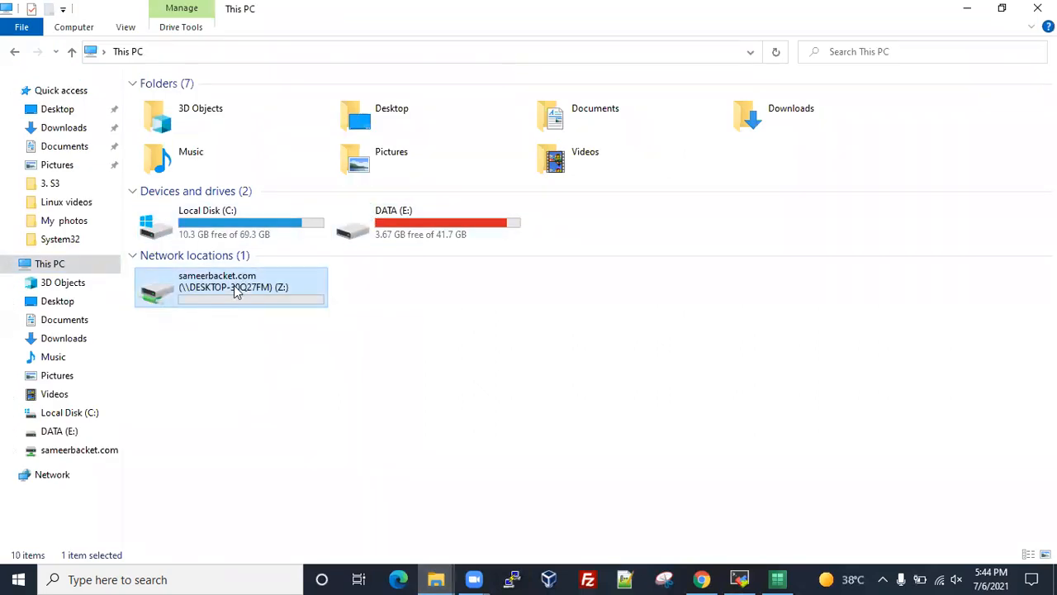
{"action": "left_click", "coordinate": [494, 346]}
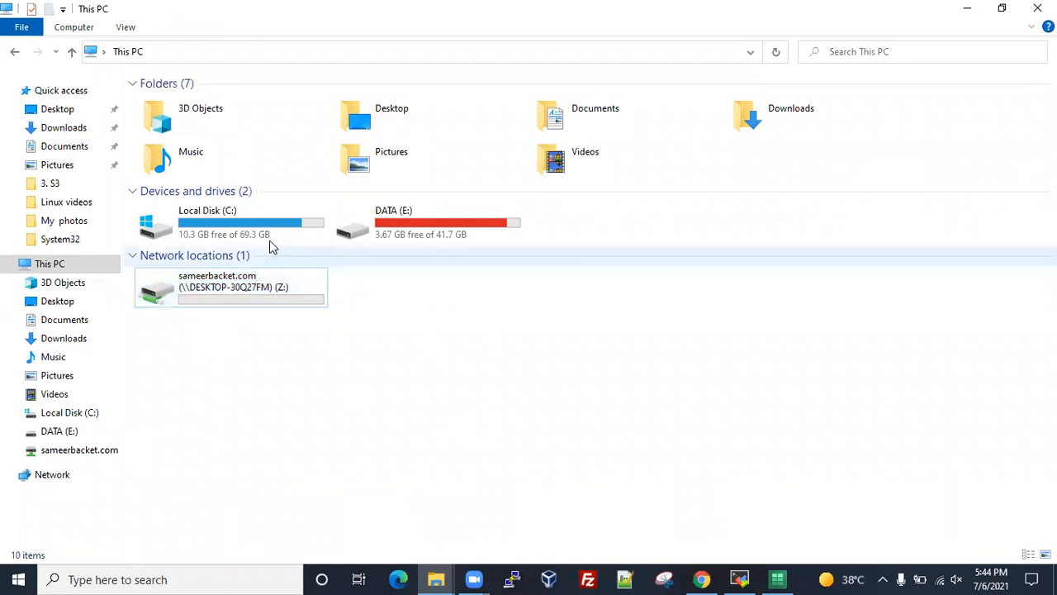
{"action": "left_click", "coordinate": [380, 229]}
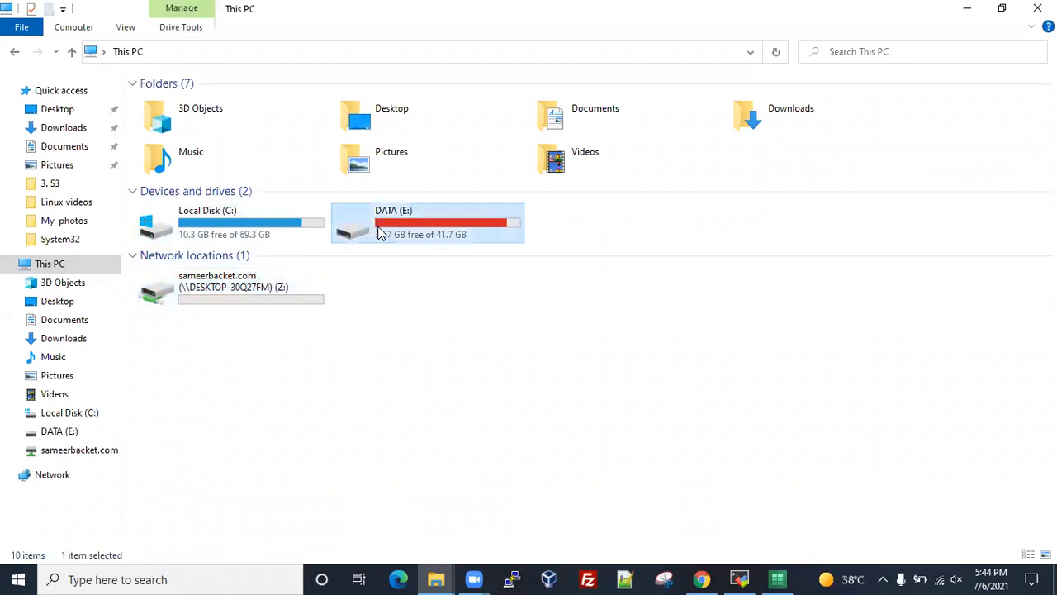
{"action": "left_click", "coordinate": [212, 296]}
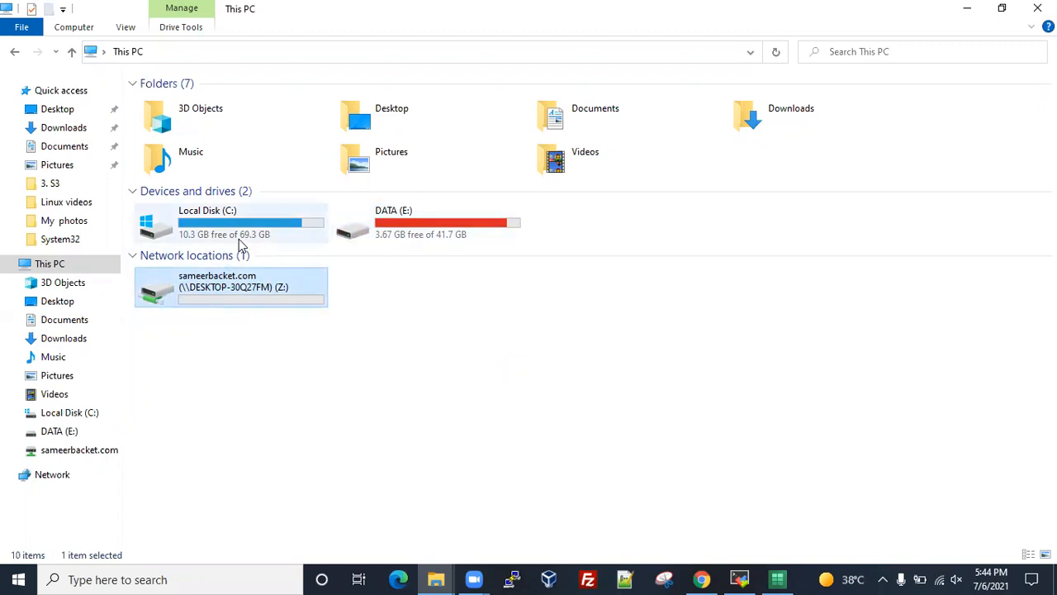
{"action": "left_click", "coordinate": [240, 240]}
{"action": "left_click", "coordinate": [406, 230]}
{"action": "left_click", "coordinate": [243, 300]}
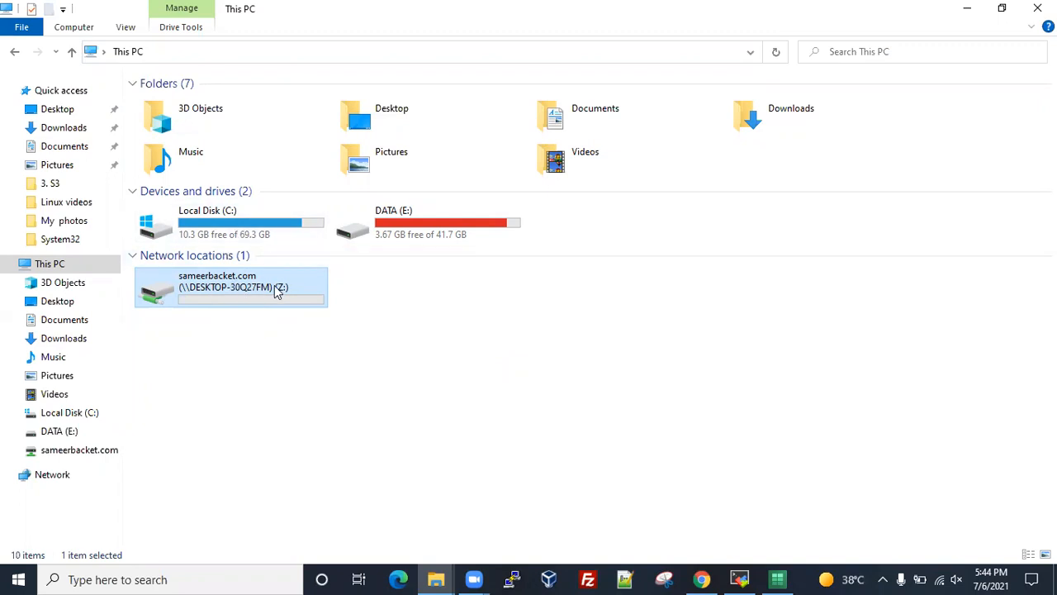
{"action": "left_click", "coordinate": [405, 225]}
{"action": "left_click", "coordinate": [248, 225]}
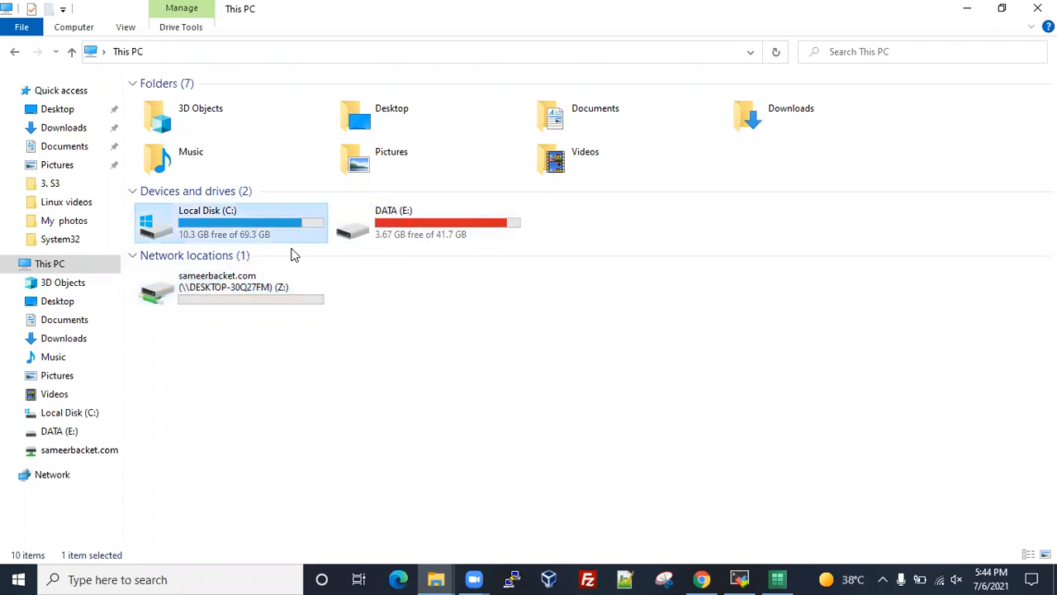
{"action": "left_click", "coordinate": [266, 303]}
{"action": "left_click", "coordinate": [304, 234]}
{"action": "left_click", "coordinate": [430, 233]}
{"action": "left_click", "coordinate": [491, 344]}
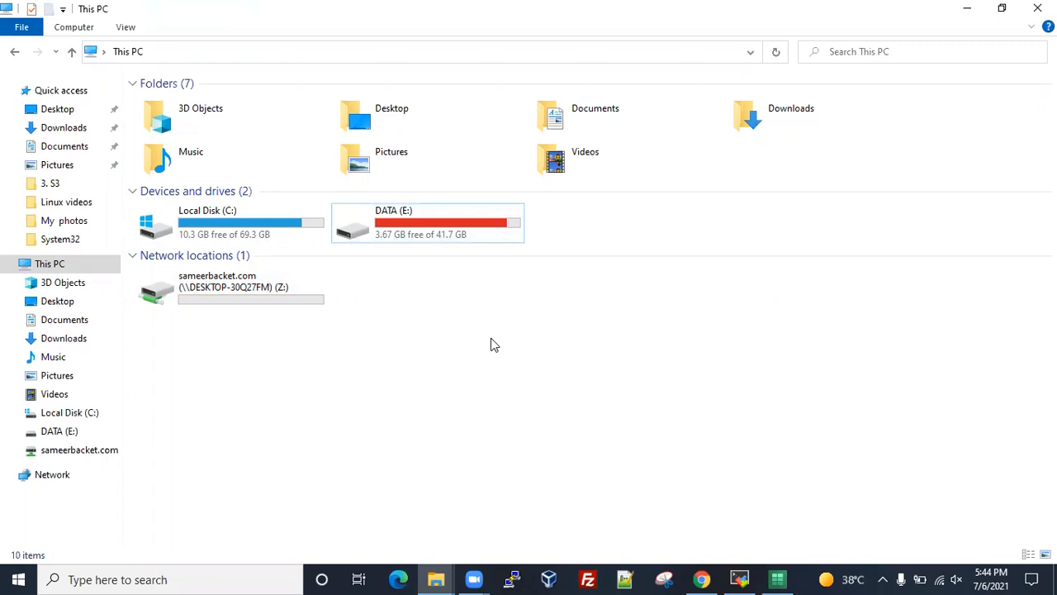
{"action": "left_click", "coordinate": [429, 227]}
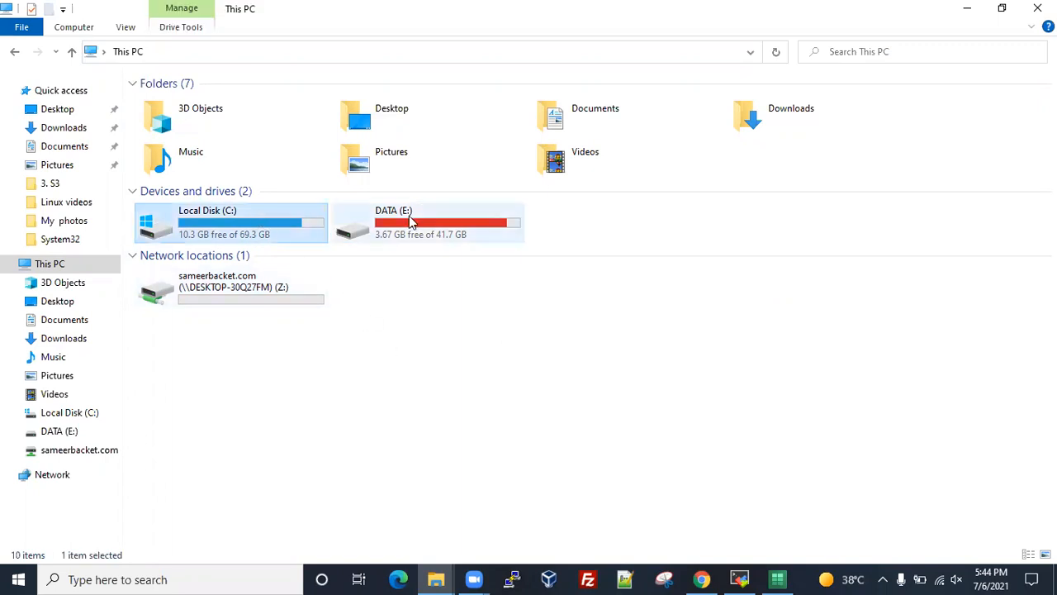
{"action": "left_click", "coordinate": [244, 300]}
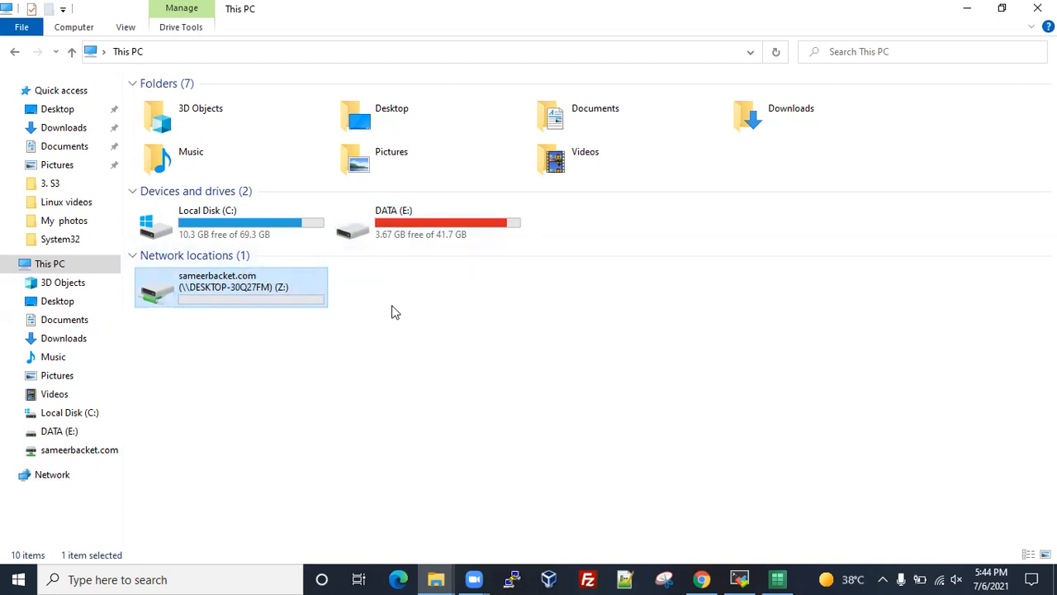
{"action": "left_click", "coordinate": [965, 9]}
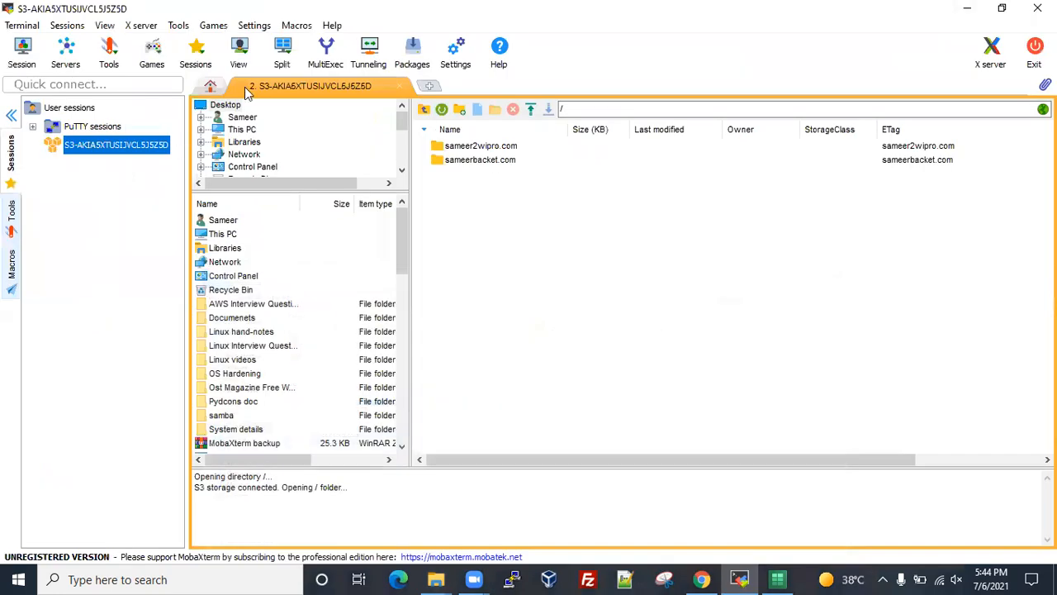
Hide the credentials sheet and MobaXterm windows and return to This PC to view the mapped sameerbacket.com drive
{"action": "key", "text": "alt+Tab"}
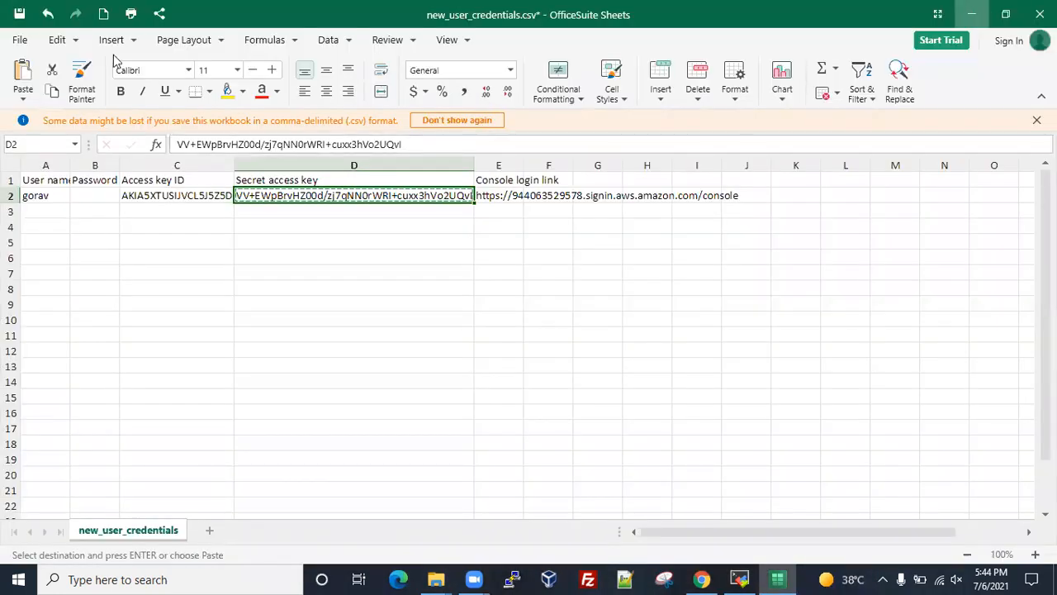
{"action": "key", "text": "super+d"}
{"action": "mouse_move", "coordinate": [435, 579]}
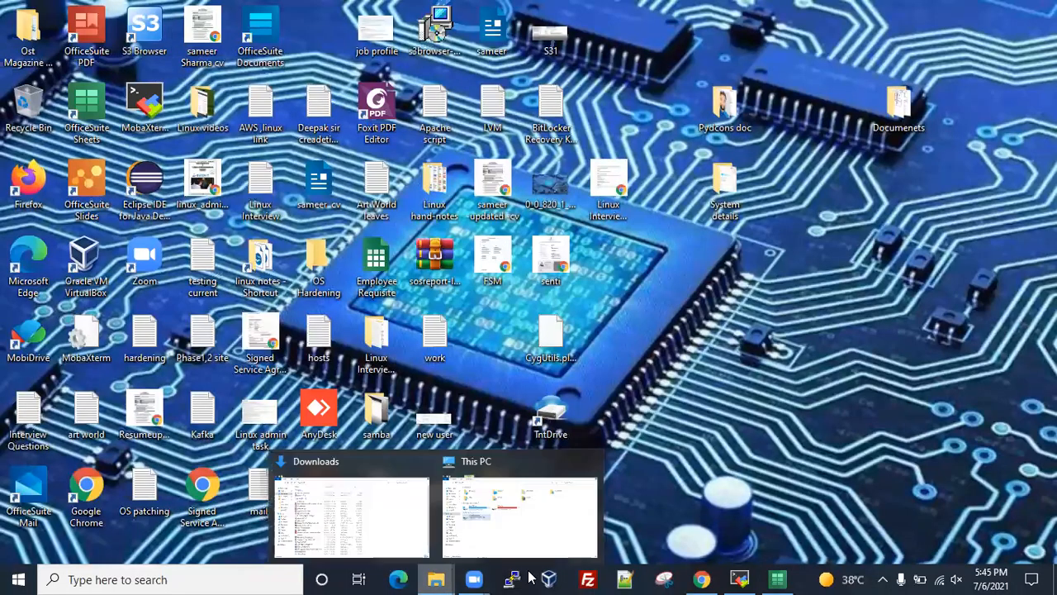
{"action": "left_click", "coordinate": [501, 529]}
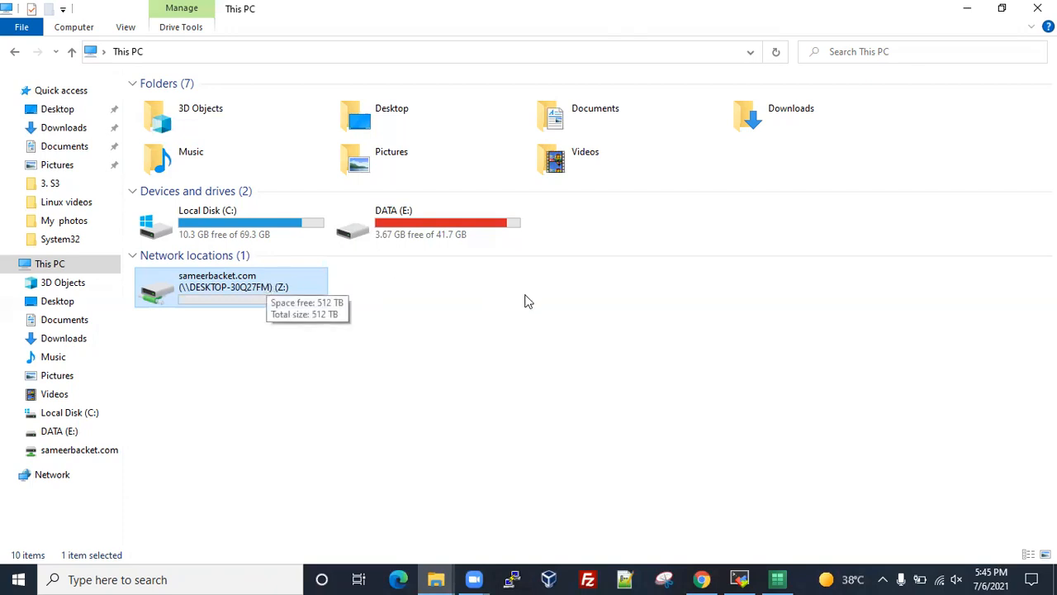
{"action": "left_click", "coordinate": [740, 579]}
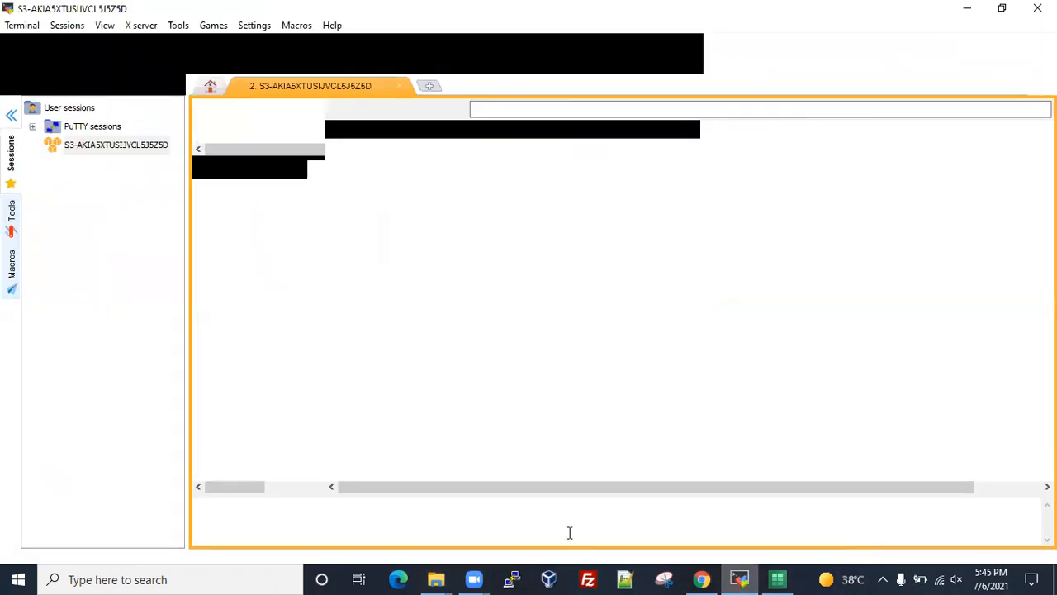
{"action": "left_click", "coordinate": [973, 8]}
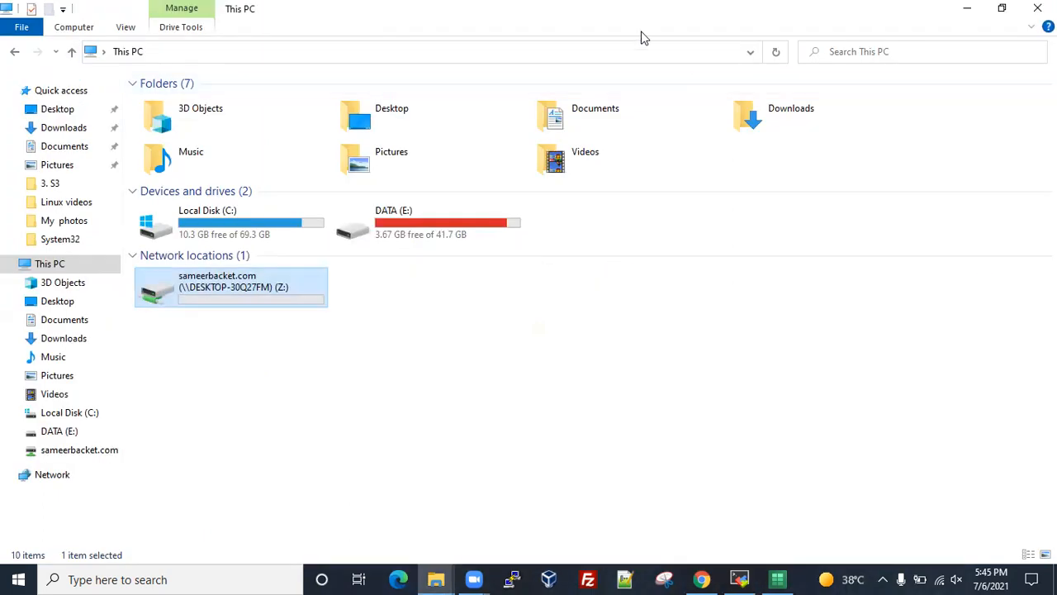